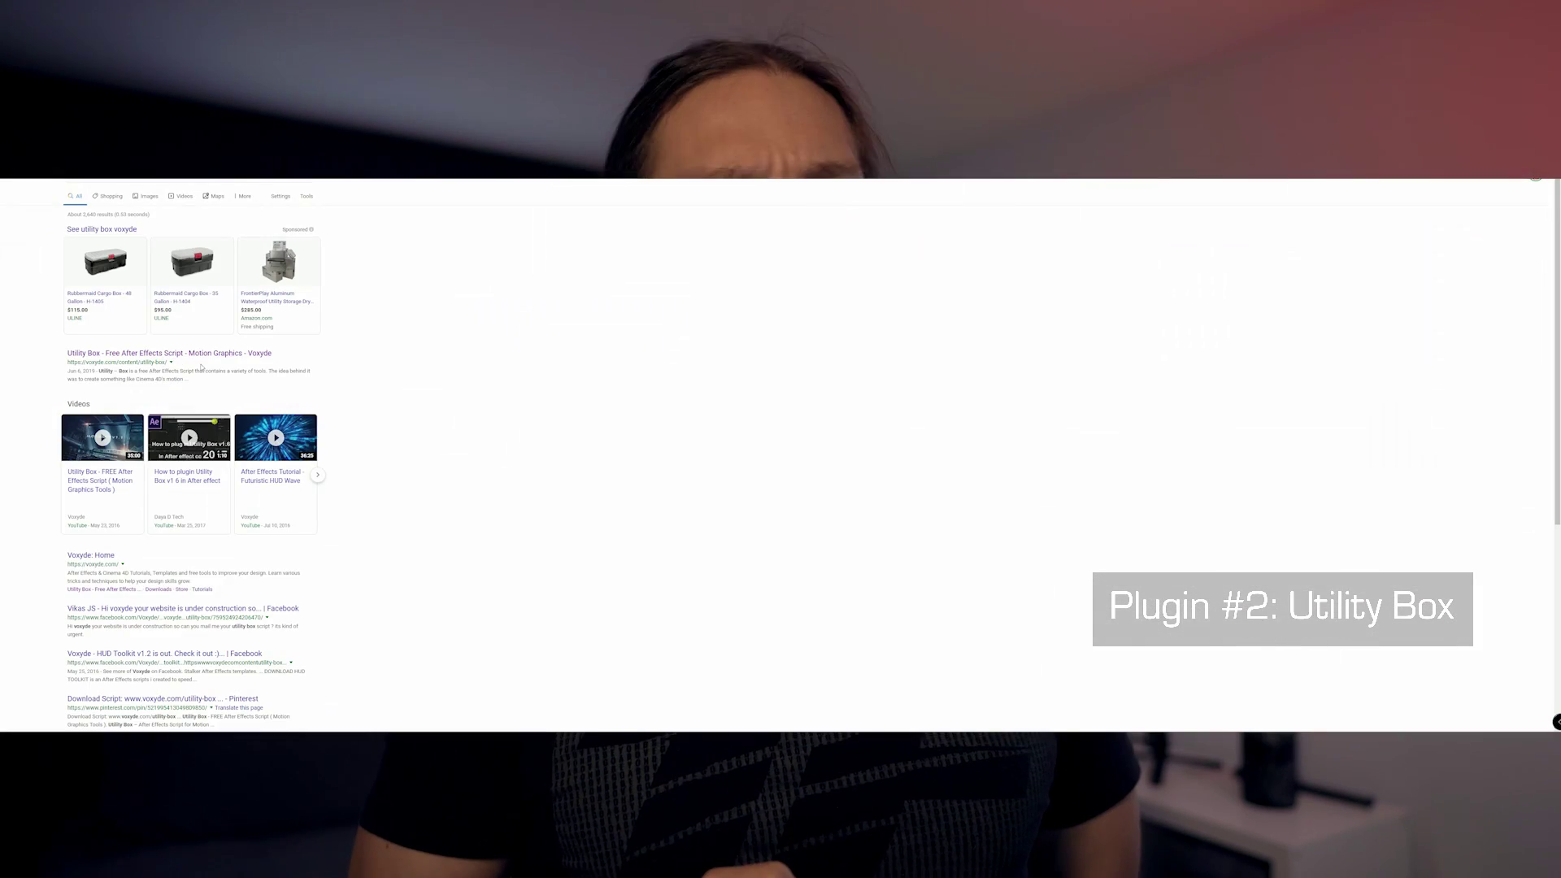
Open the Voxyde page for the Utility Box free After Effects script from the search results
{"action": "left_click", "coordinate": [167, 356]}
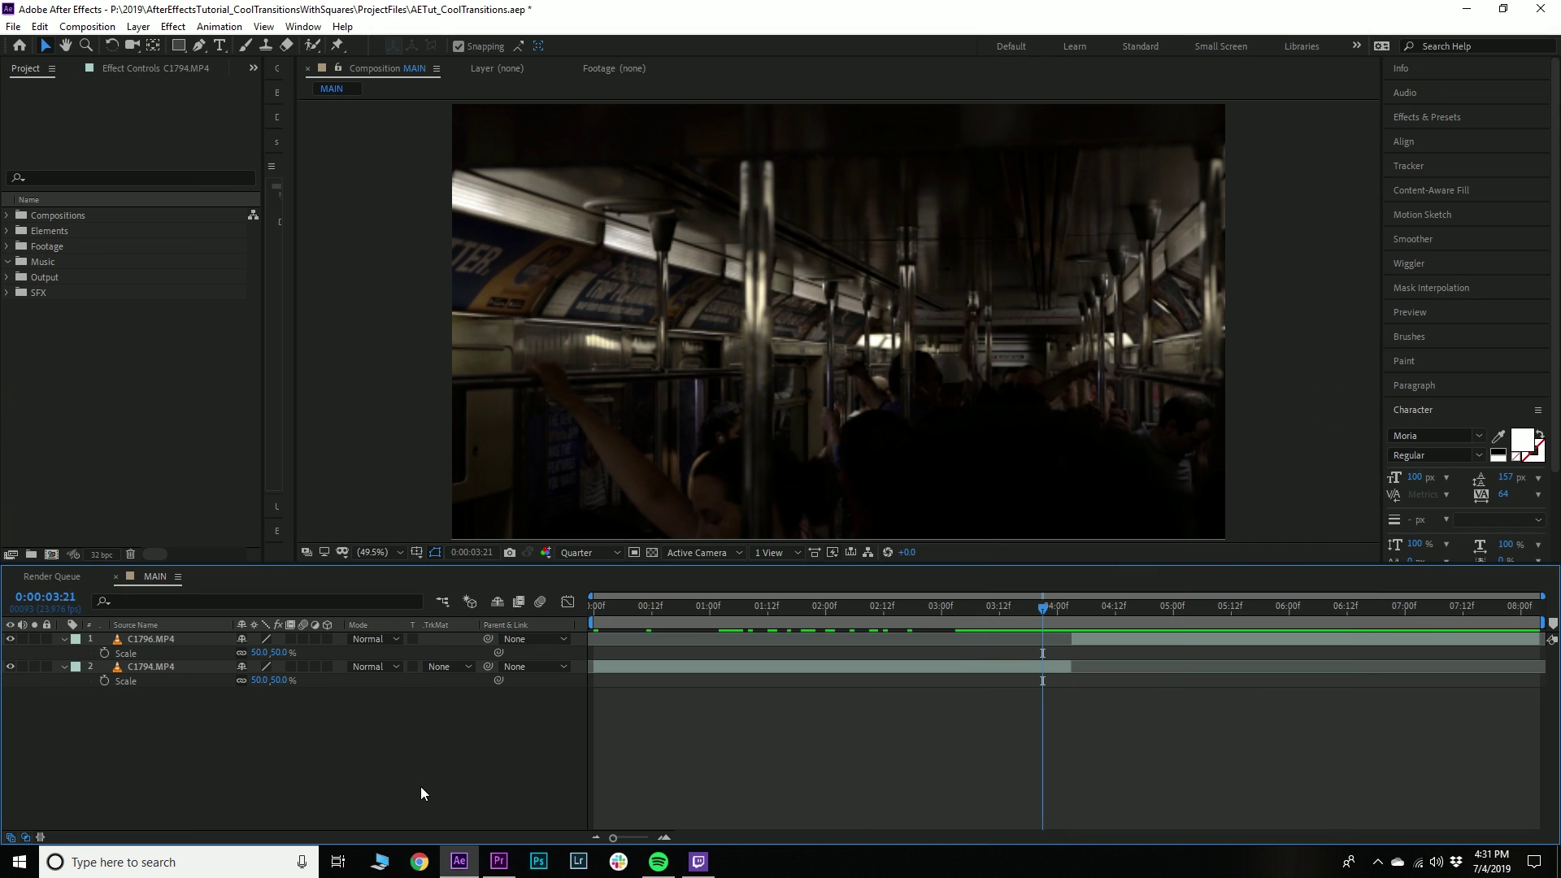
In After Effects, create a 120 × 120 px composition named Shape_Source inside the PreComps folder
{"action": "left_click_drag", "start_coordinate": [1036, 608], "coordinate": [988, 683]}
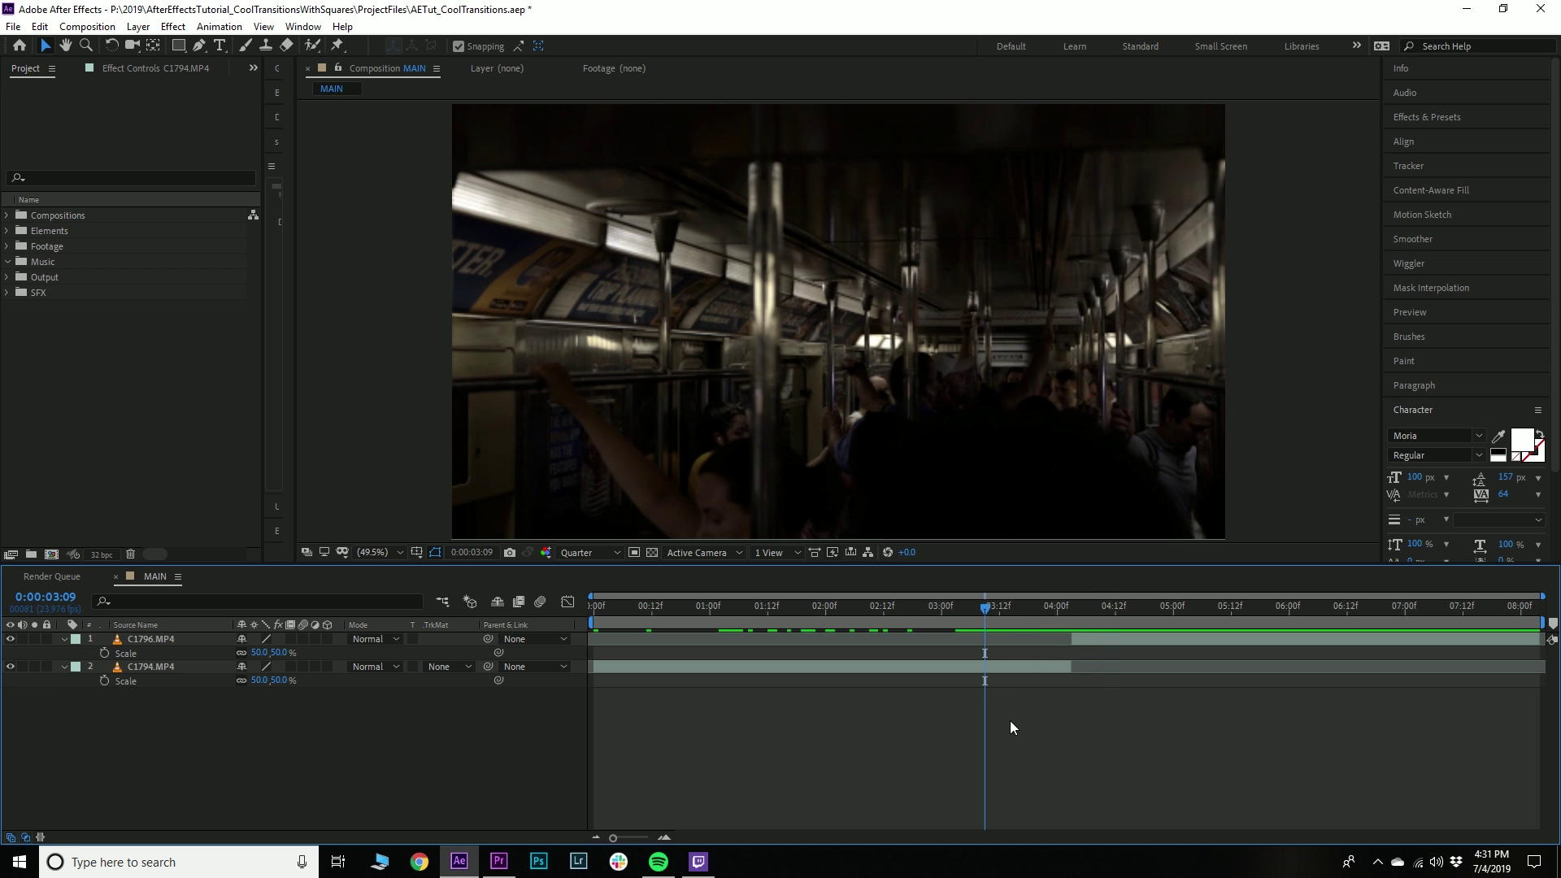
{"action": "left_click", "coordinate": [6, 217]}
{"action": "left_click", "coordinate": [23, 261]}
{"action": "left_click", "coordinate": [68, 263]}
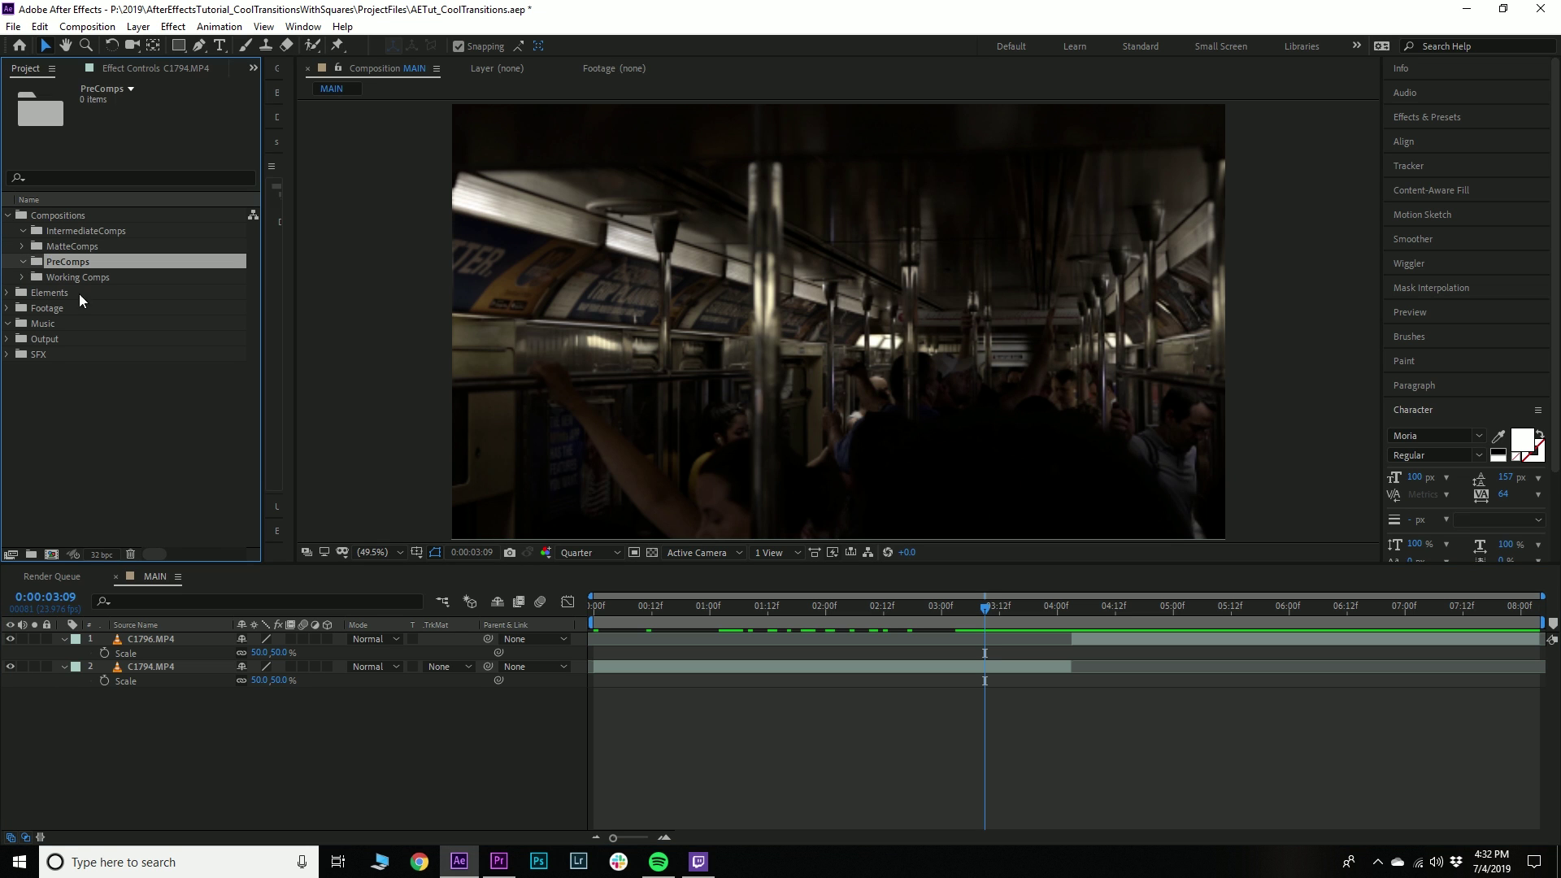
{"action": "left_click", "coordinate": [50, 554]}
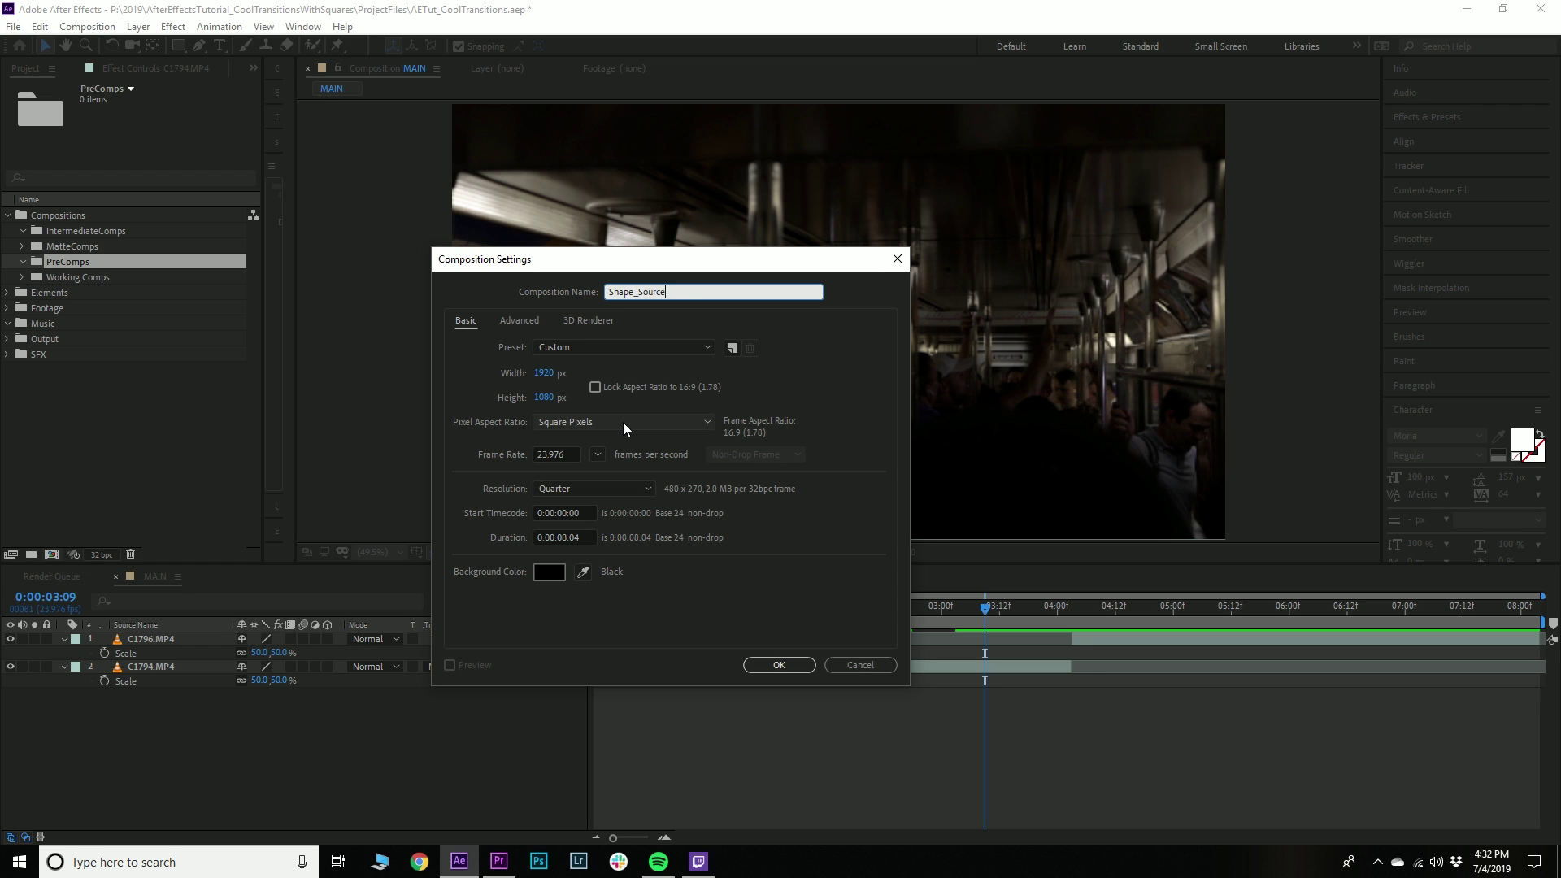
{"action": "left_click", "coordinate": [545, 373]}
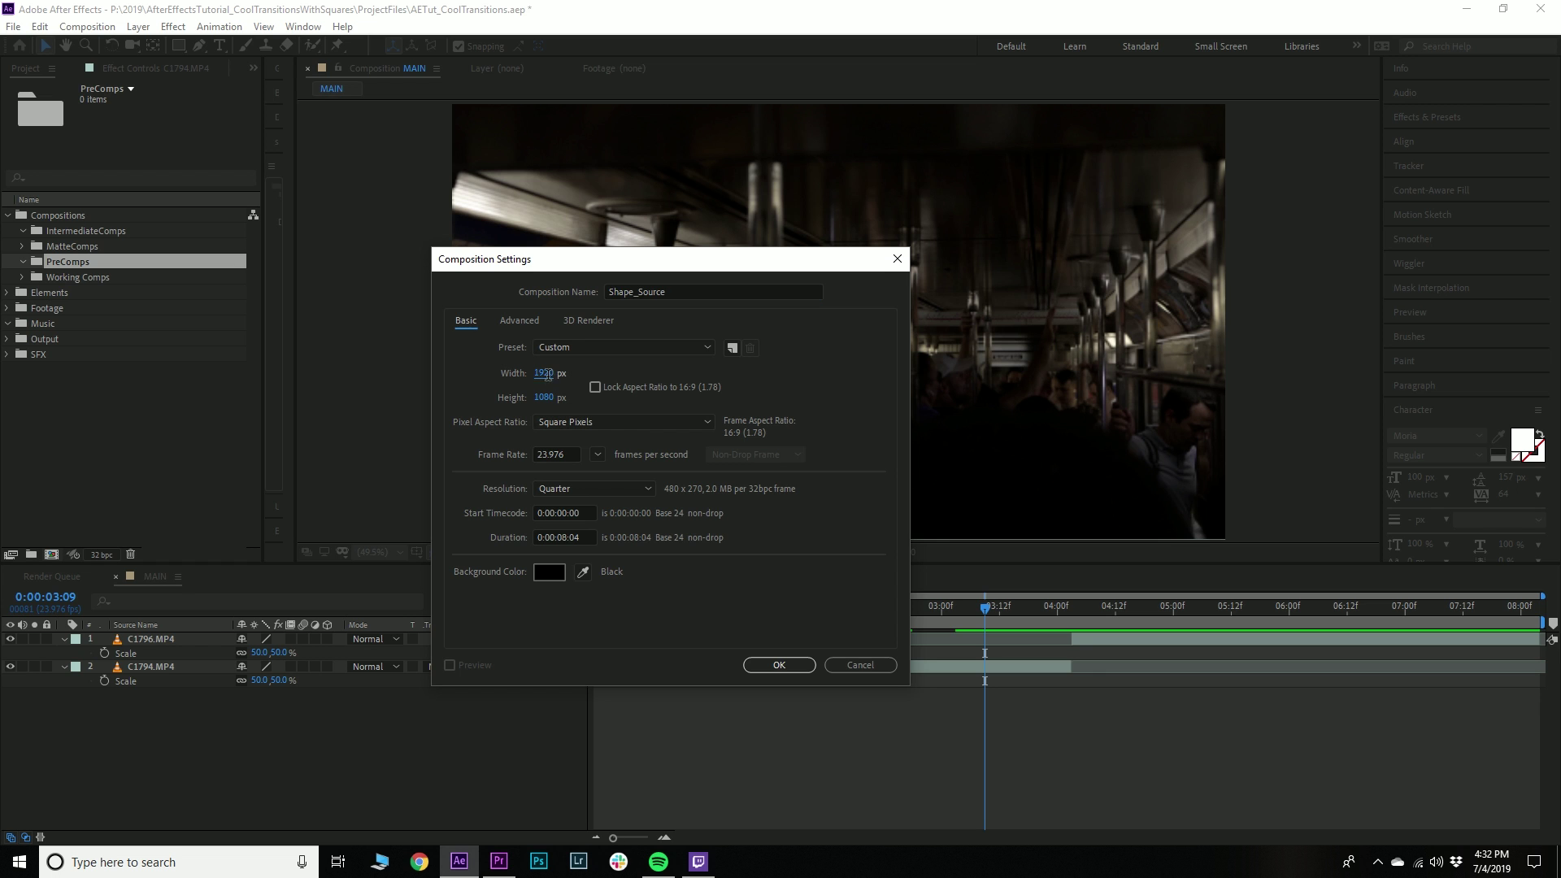
{"action": "type", "text": "120"}
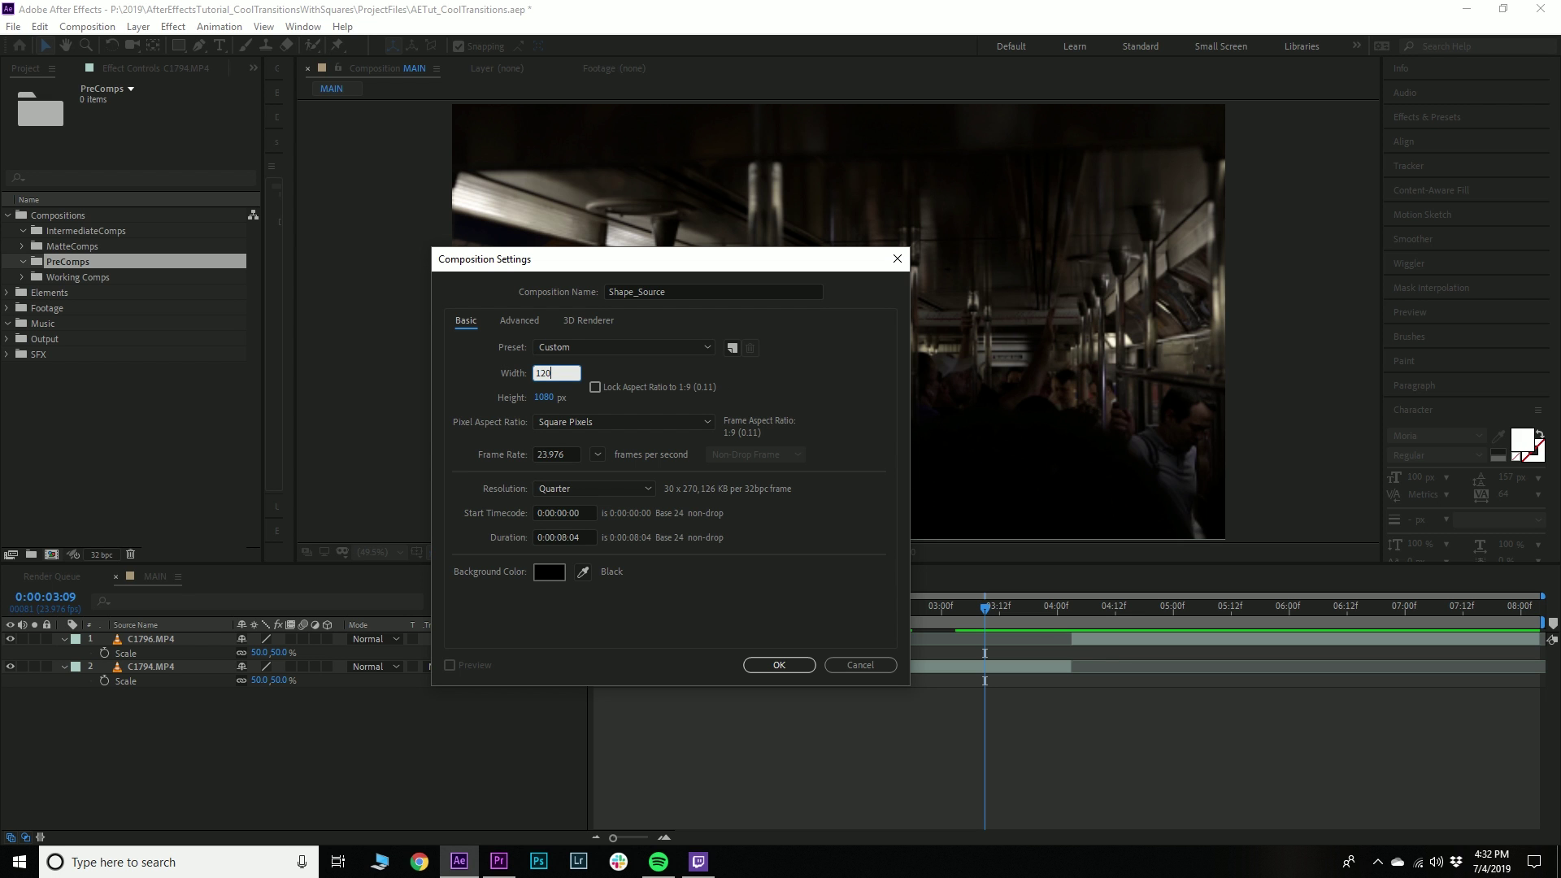
{"action": "key", "text": "Tab"}
{"action": "type", "text": "120"}
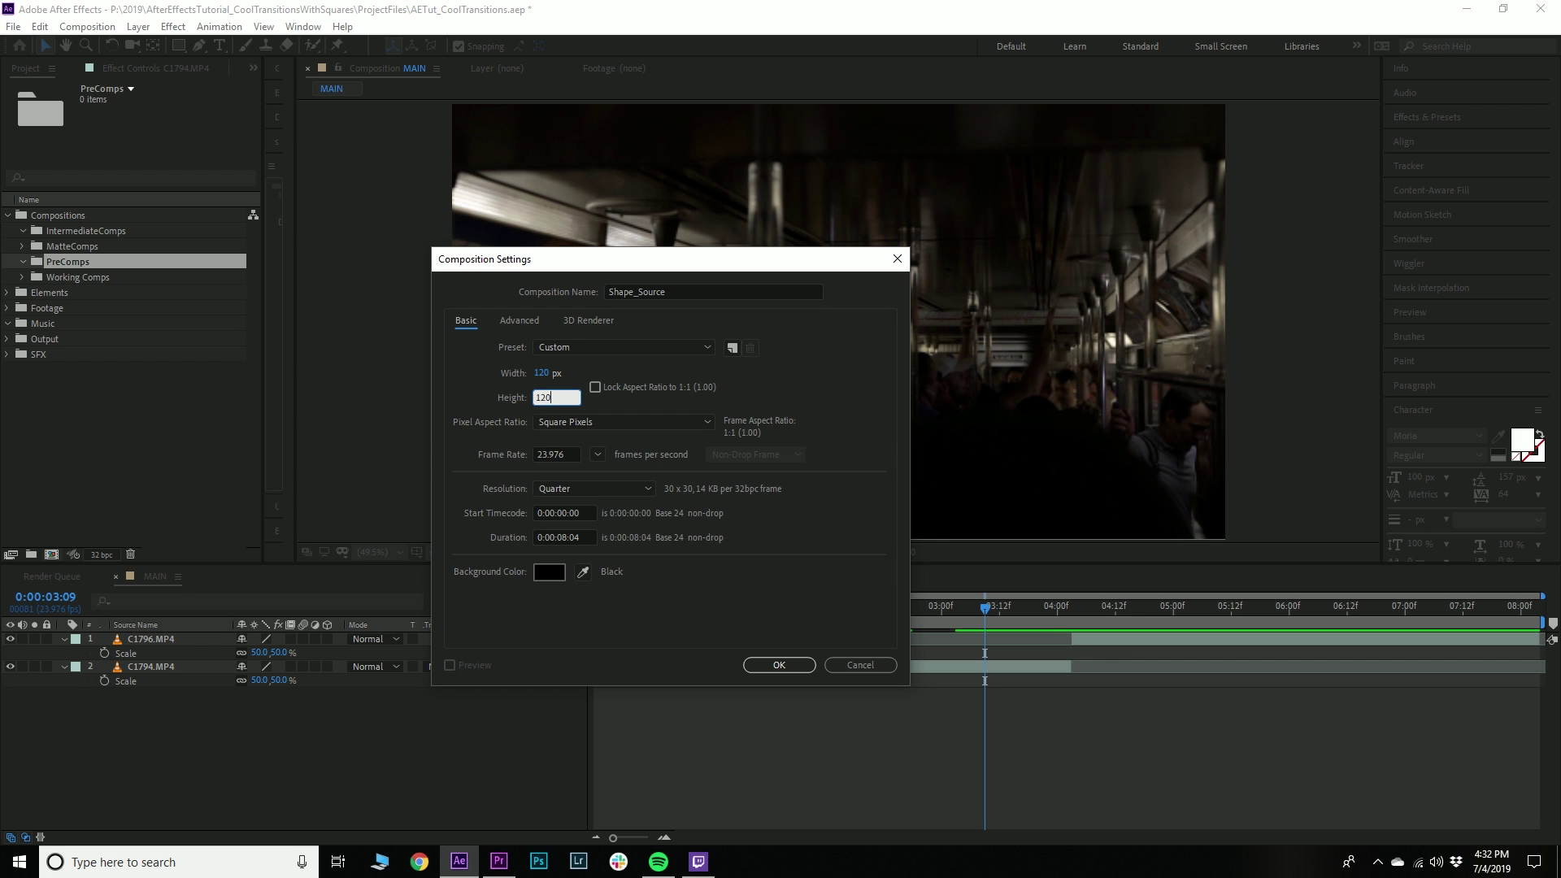
{"action": "left_click", "coordinate": [774, 666]}
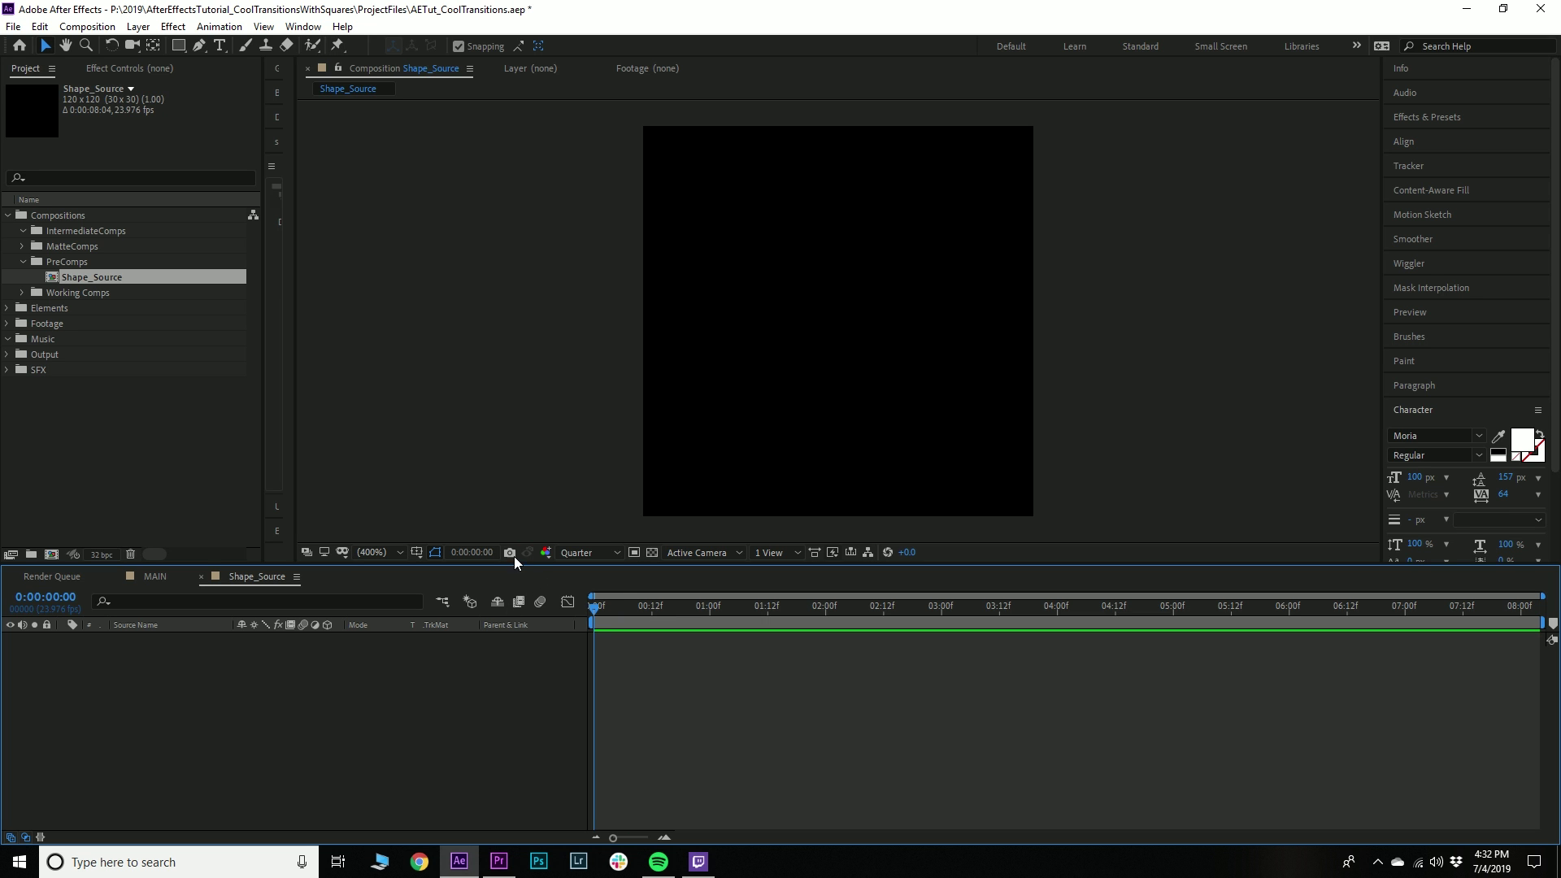
Add a rectangle shape layer that fills the composition and set its fill to none
{"action": "double_click", "coordinate": [177, 46]}
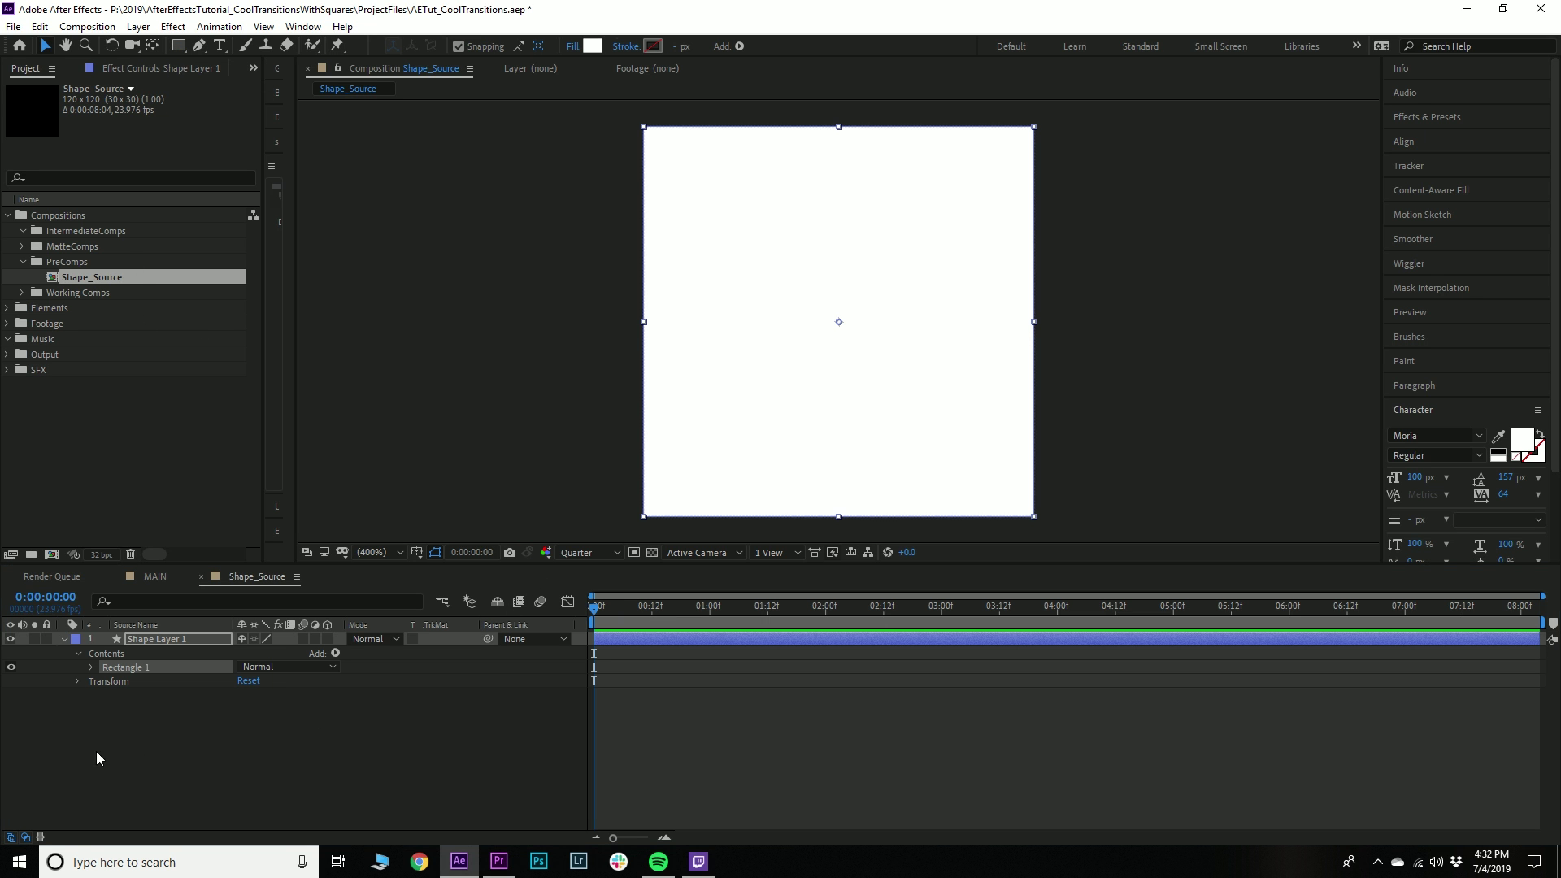
{"action": "left_click", "coordinate": [570, 46]}
{"action": "left_click", "coordinate": [28, 47]}
{"action": "left_click", "coordinate": [102, 143]}
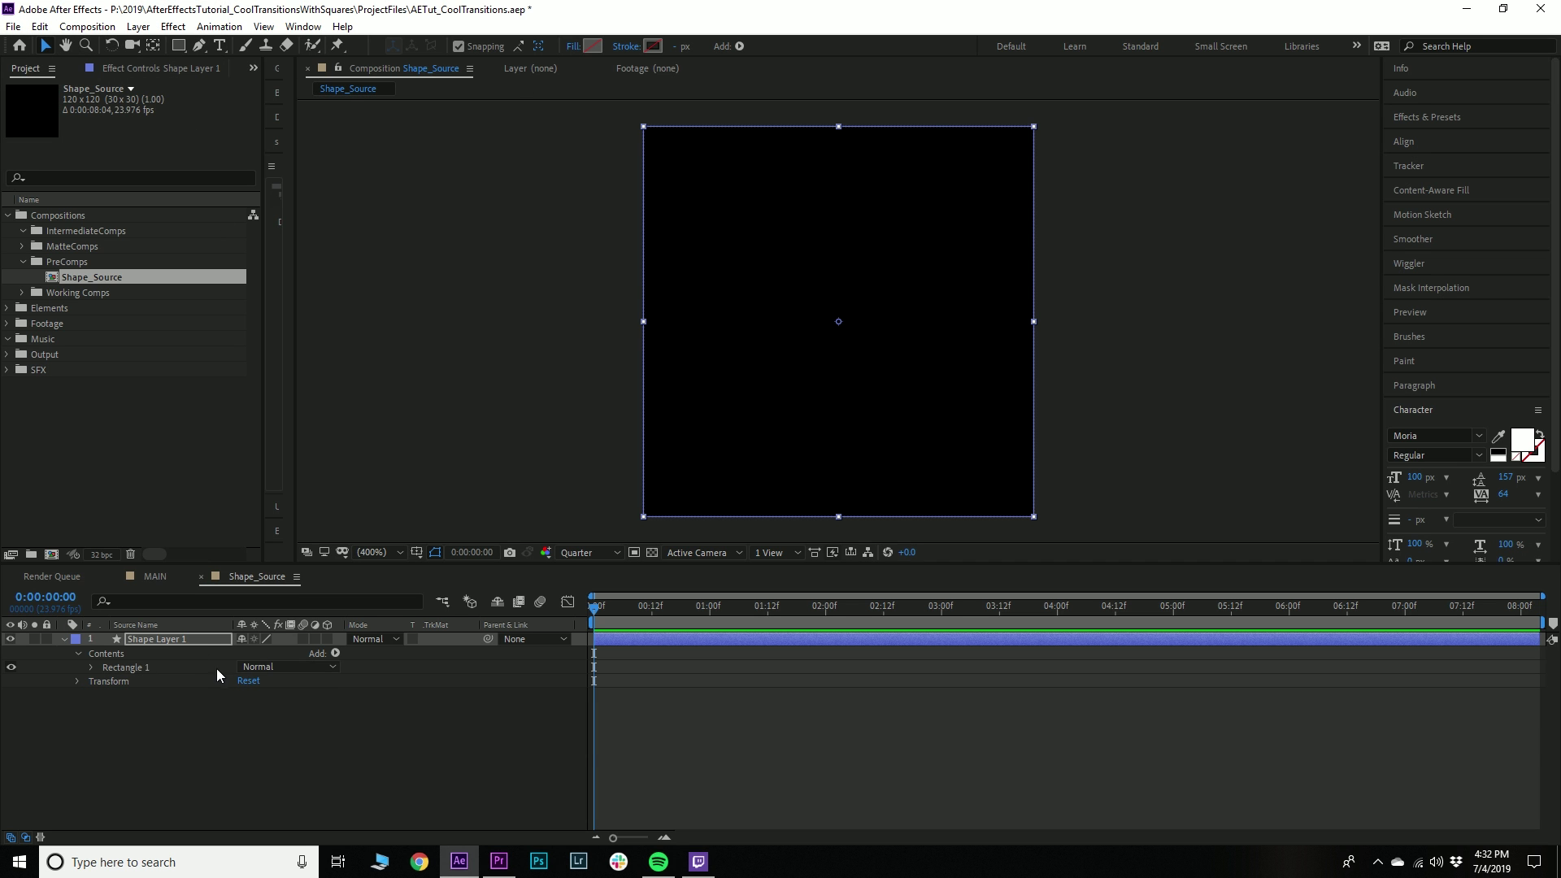
Set the rectangle path's size to 90 × 90
{"action": "key", "text": "u"}
{"action": "key", "text": "u"}
{"action": "left_click_drag", "start_coordinate": [261, 694], "coordinate": [249, 697]}
{"action": "left_click", "coordinate": [272, 811]}
{"action": "left_click", "coordinate": [262, 694]}
{"action": "key", "text": "Return"}
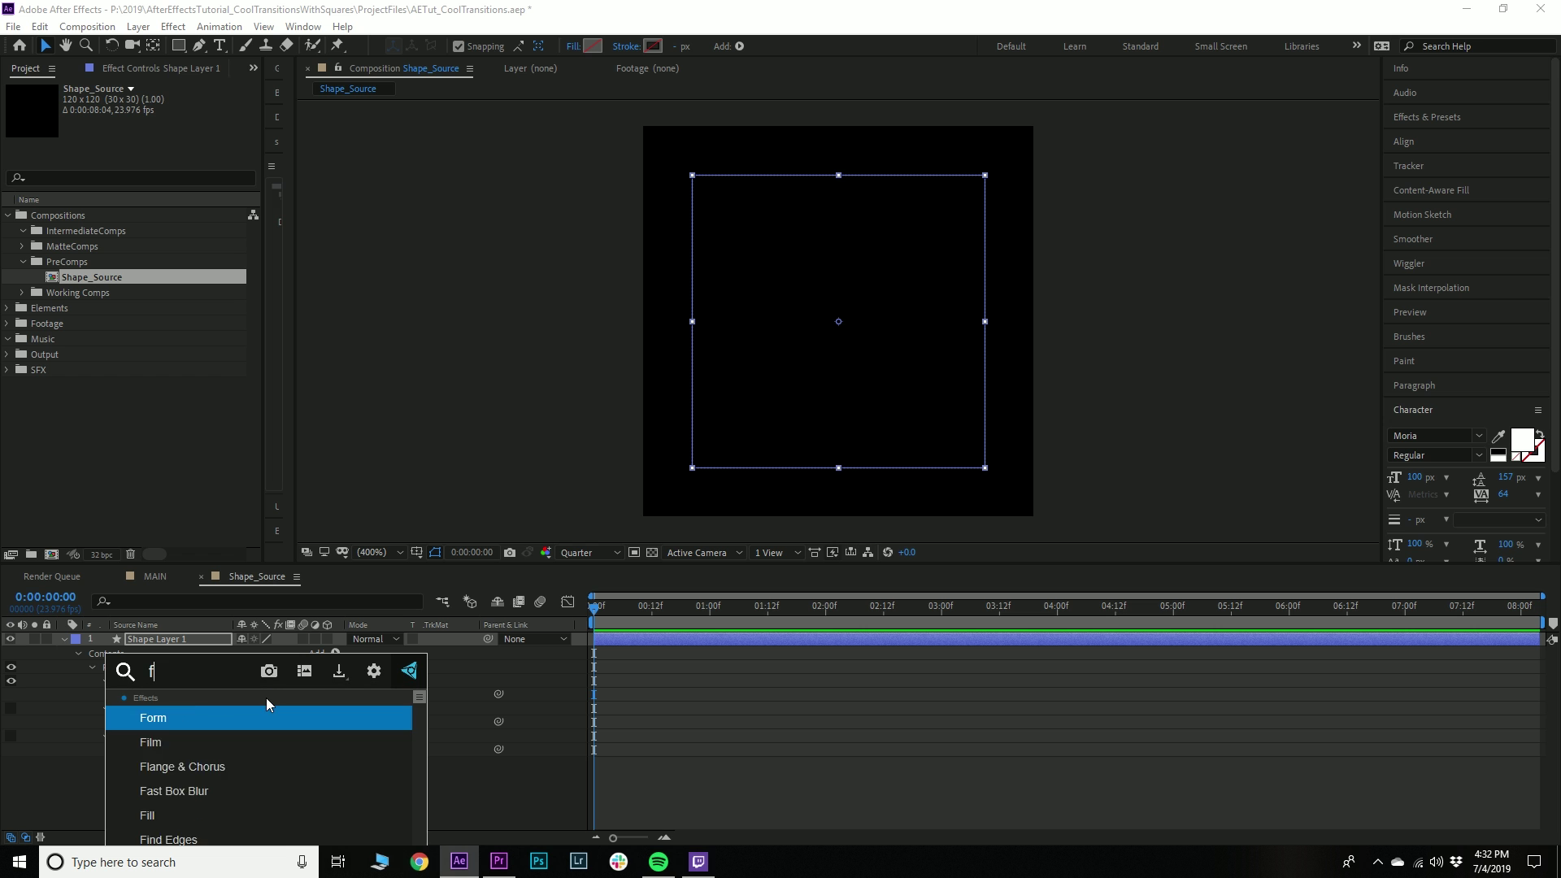
Find and apply the Flicker Opacity preset from NeedMedia.net to the rectangle layer
{"action": "type", "text": "licker"}
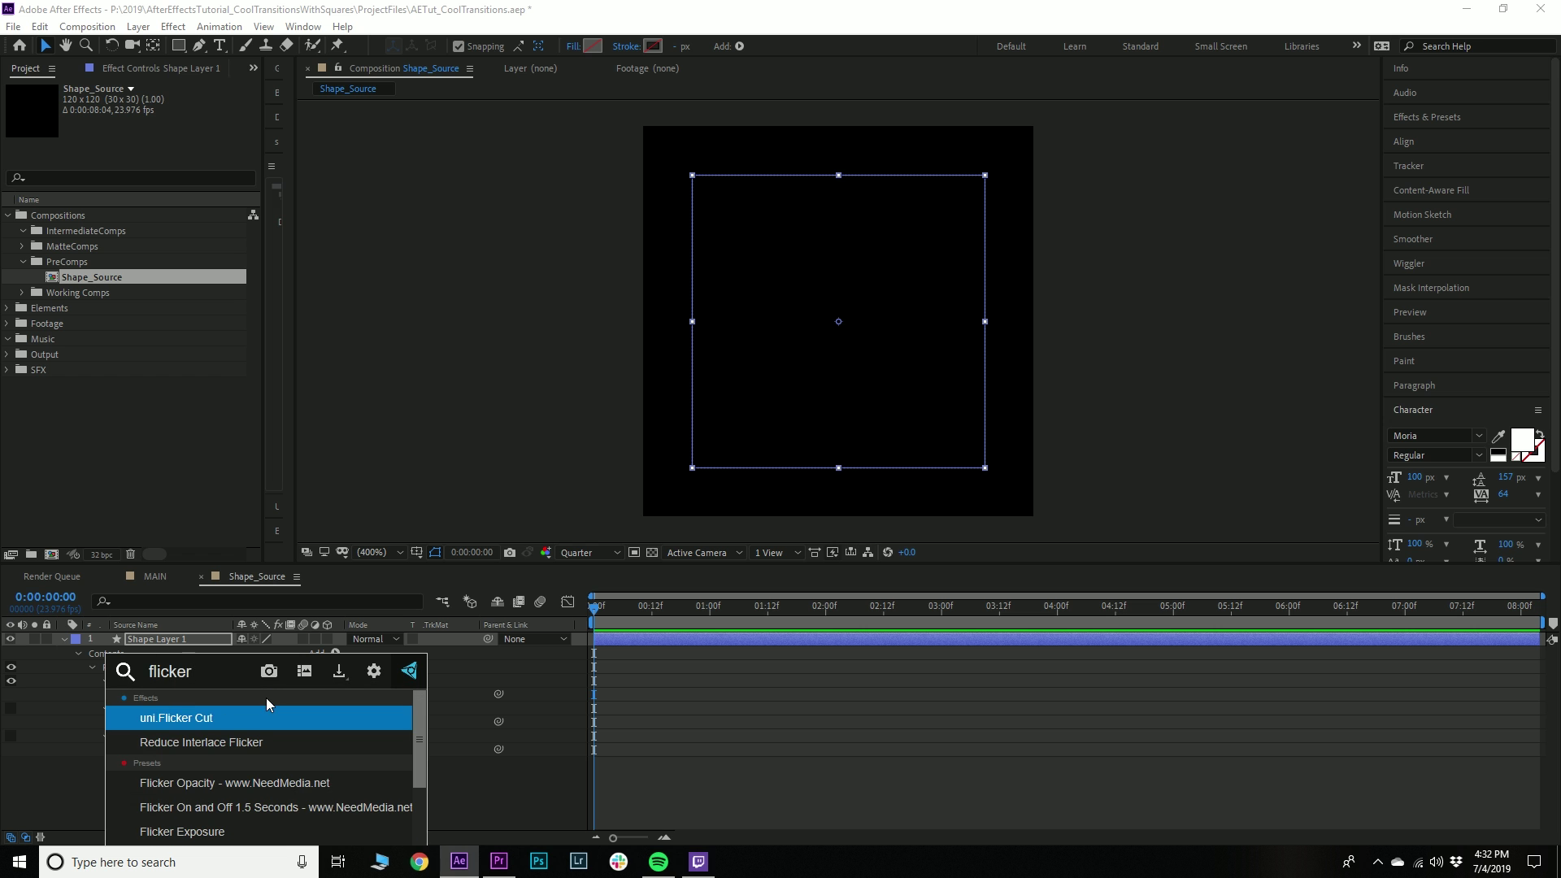
{"action": "left_click", "coordinate": [261, 785]}
{"action": "left_click_drag", "start_coordinate": [618, 616], "coordinate": [417, 627]}
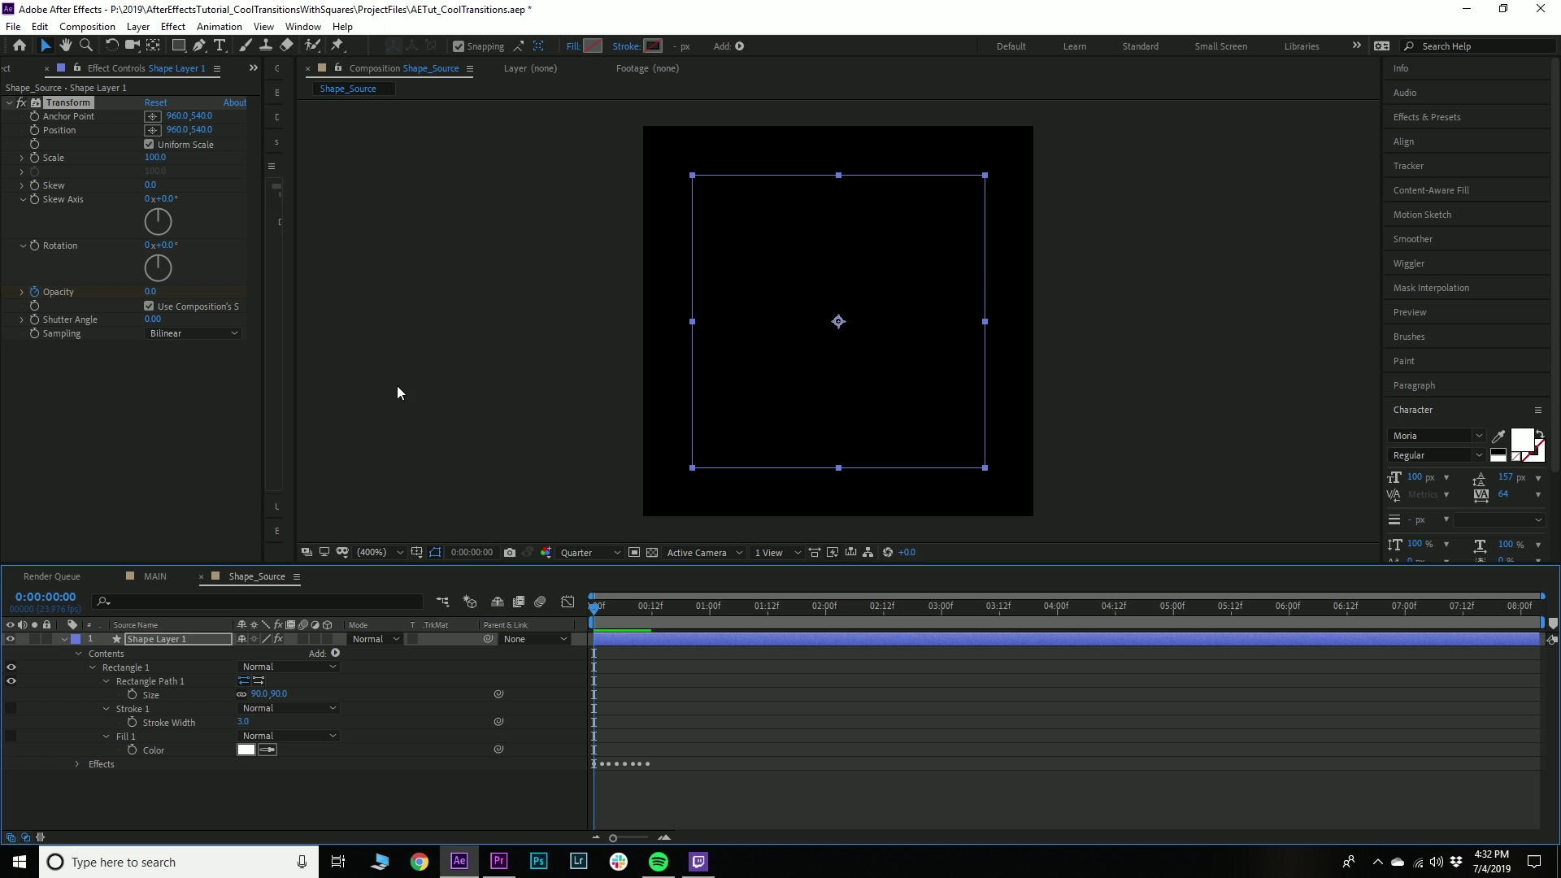
Give the rectangle a solid white stroke (FFFFFF) and preview the flickering outline
{"action": "left_click", "coordinate": [655, 47]}
{"action": "left_click", "coordinate": [1132, 603]}
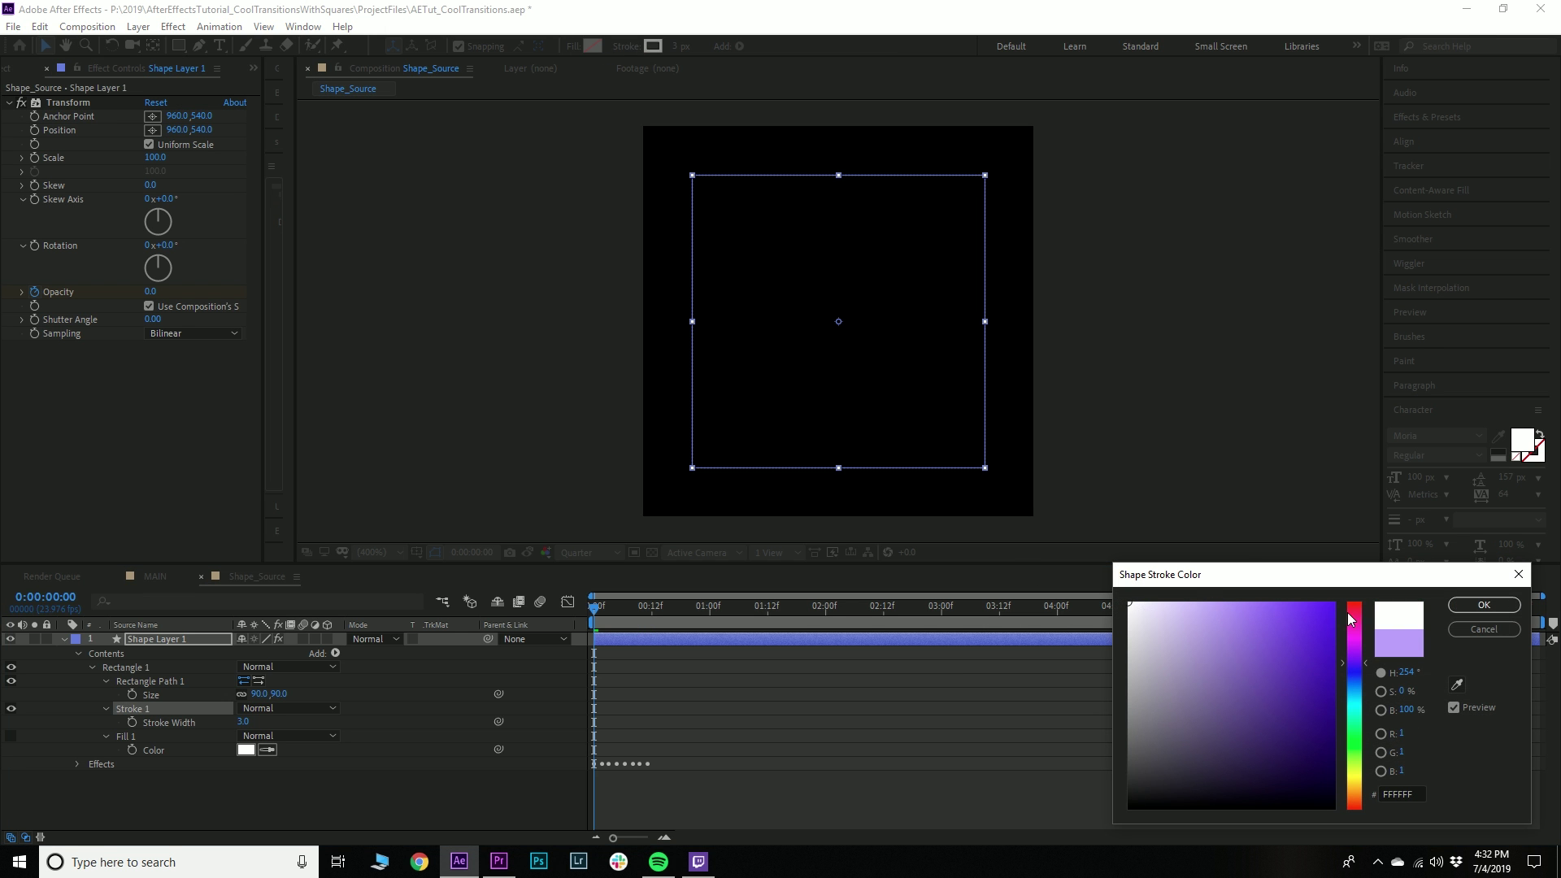
{"action": "left_click", "coordinate": [1484, 605]}
{"action": "left_click", "coordinate": [599, 718]}
{"action": "key", "text": "space"}
{"action": "left_click_drag", "start_coordinate": [638, 626], "coordinate": [499, 631]}
{"action": "key", "text": "space"}
Duplicate the flickering outline layer and start the copy at 0:00:00:06
{"action": "left_click", "coordinate": [626, 614]}
{"action": "left_click", "coordinate": [612, 641]}
{"action": "key", "text": "ctrl+d"}
{"action": "key", "text": "bracketleft"}
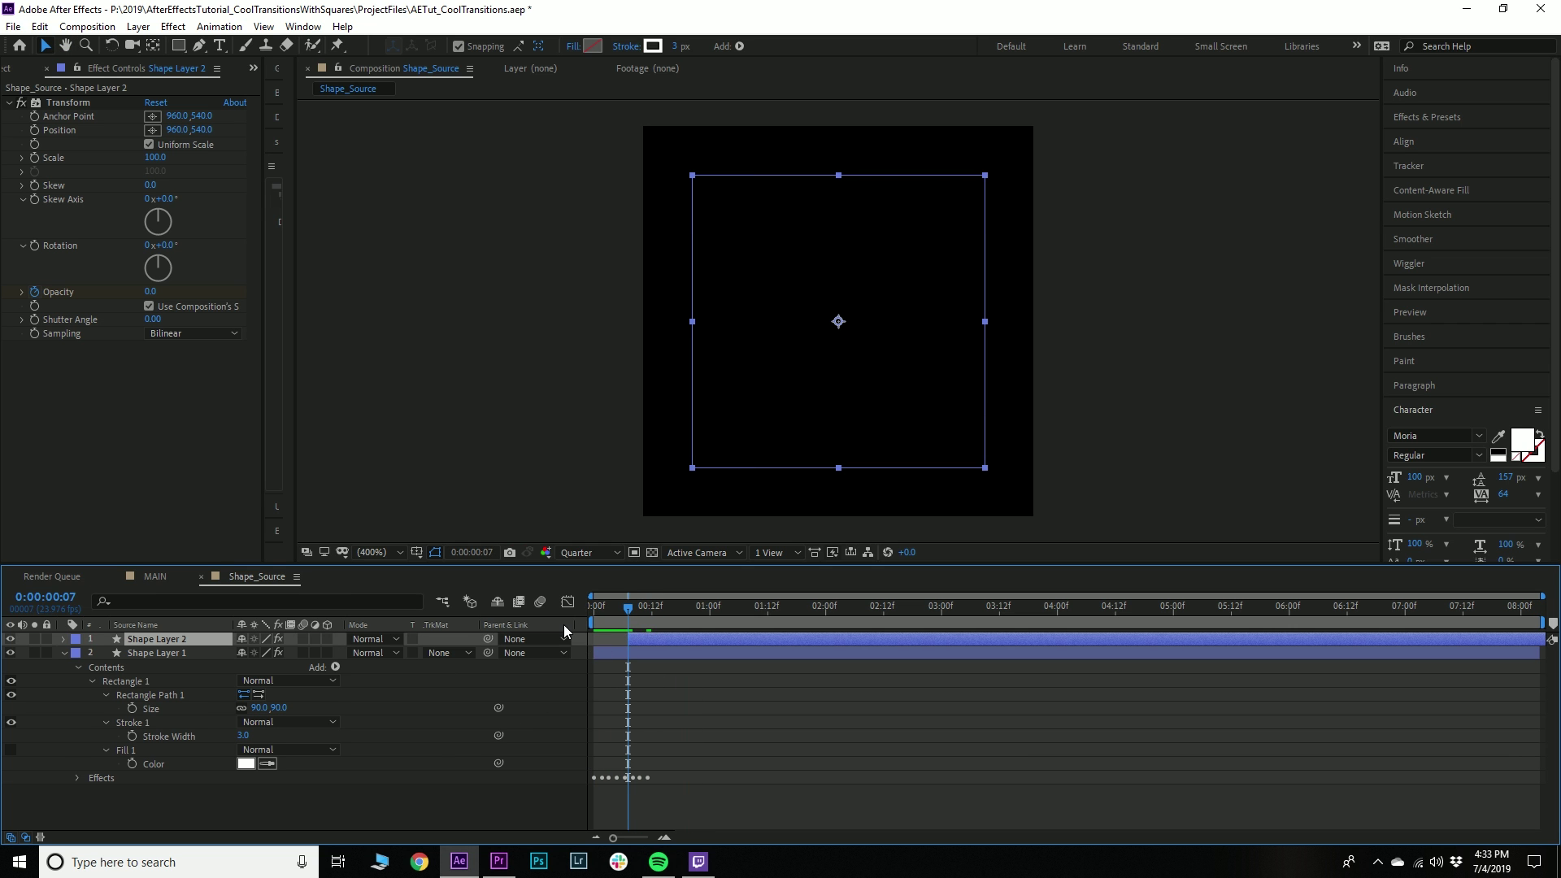
{"action": "left_click", "coordinate": [623, 618]}
{"action": "key", "text": "bracketleft"}
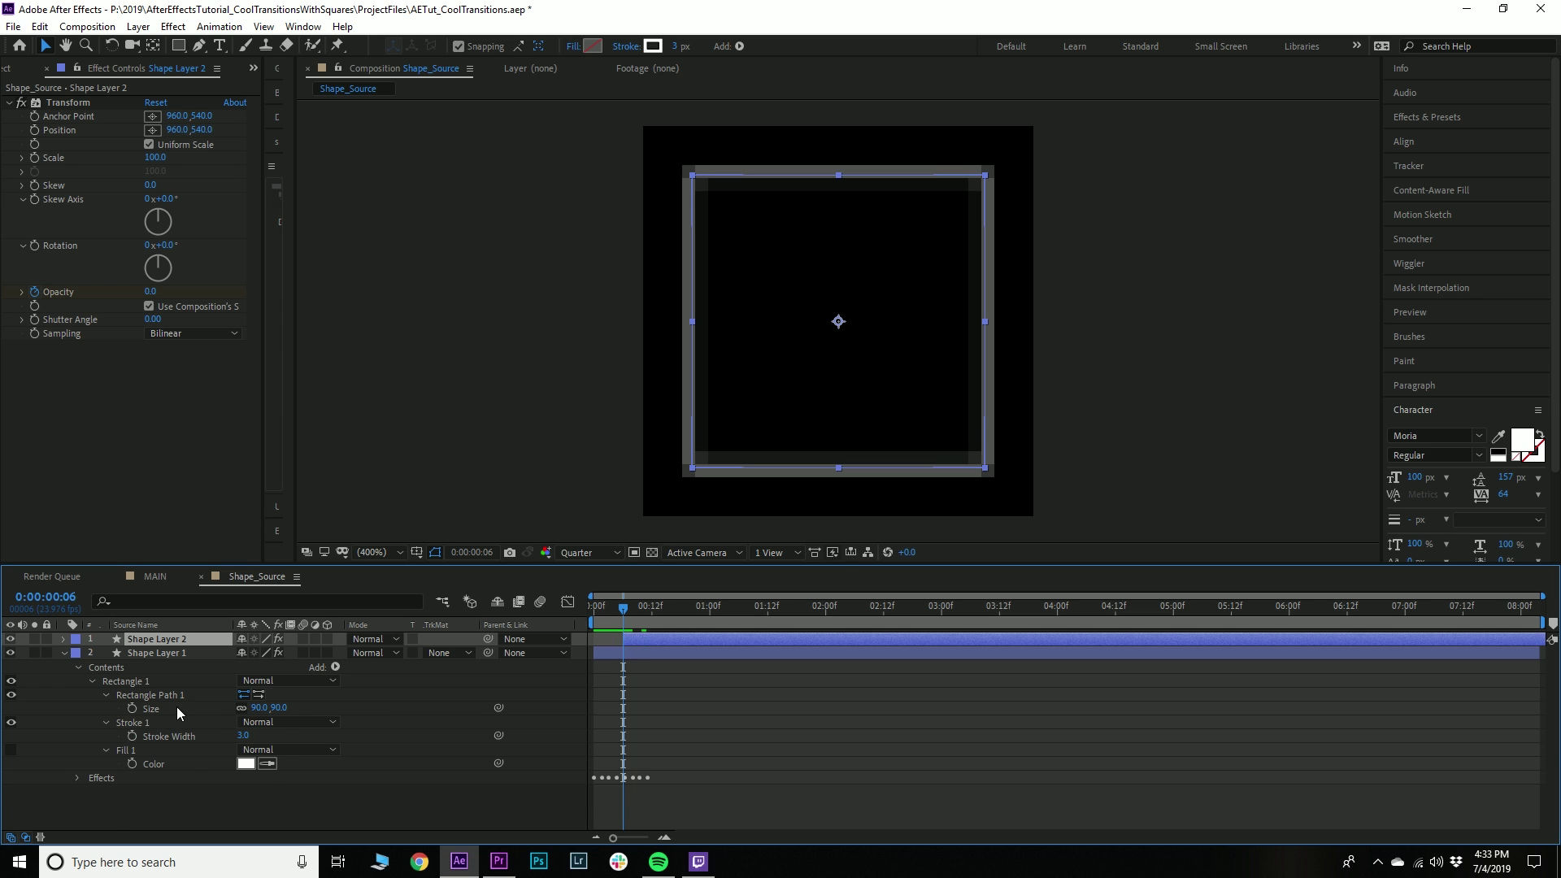
Set the duplicated rectangle's size to 120 × 120 and preview both flickering outlines
{"action": "key", "text": "u"}
{"action": "key", "text": "u"}
{"action": "left_click", "coordinate": [262, 694]}
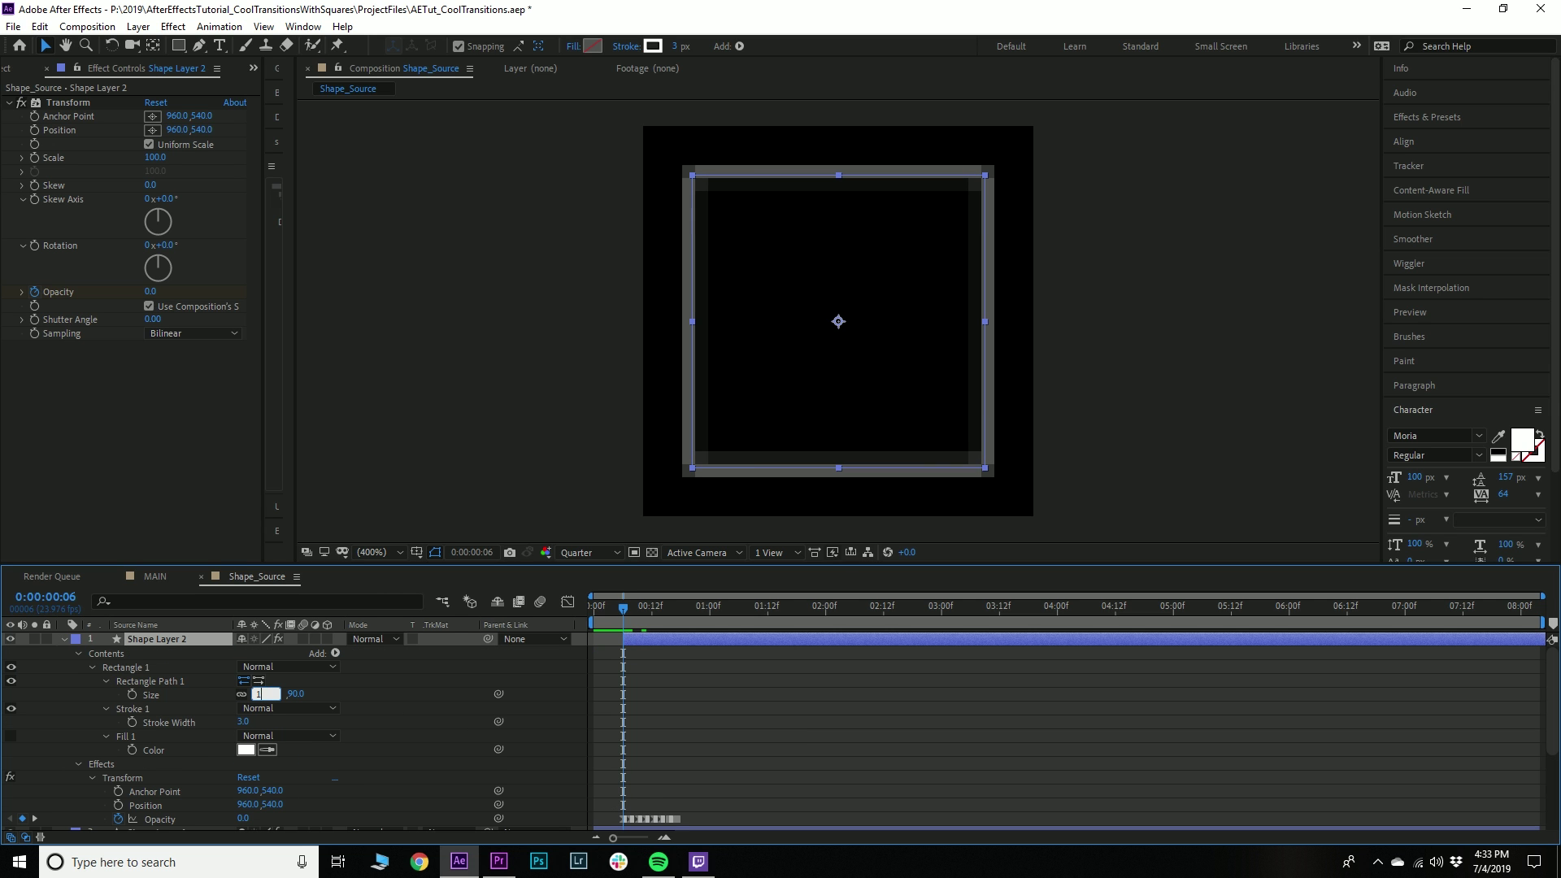
{"action": "type", "text": "120"}
{"action": "key", "text": "Return"}
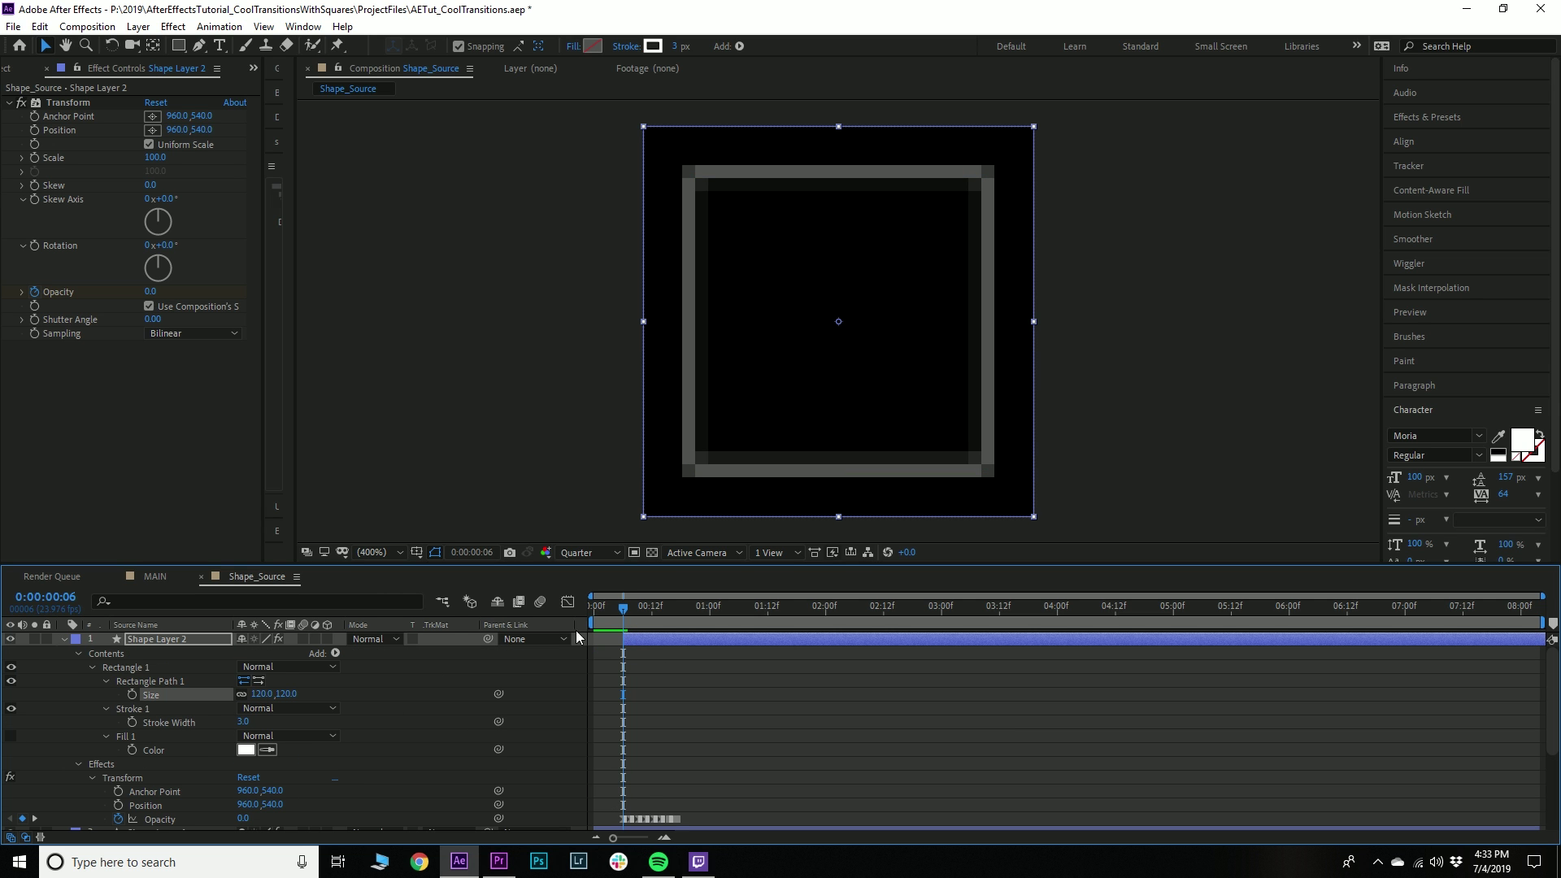
{"action": "left_click_drag", "start_coordinate": [636, 607], "coordinate": [566, 618]}
{"action": "key", "text": "space"}
Duplicate the 120 × 120 outline layer and start the new copy at 0:00:00:12
{"action": "left_click", "coordinate": [690, 620]}
{"action": "key", "text": "ctrl+d"}
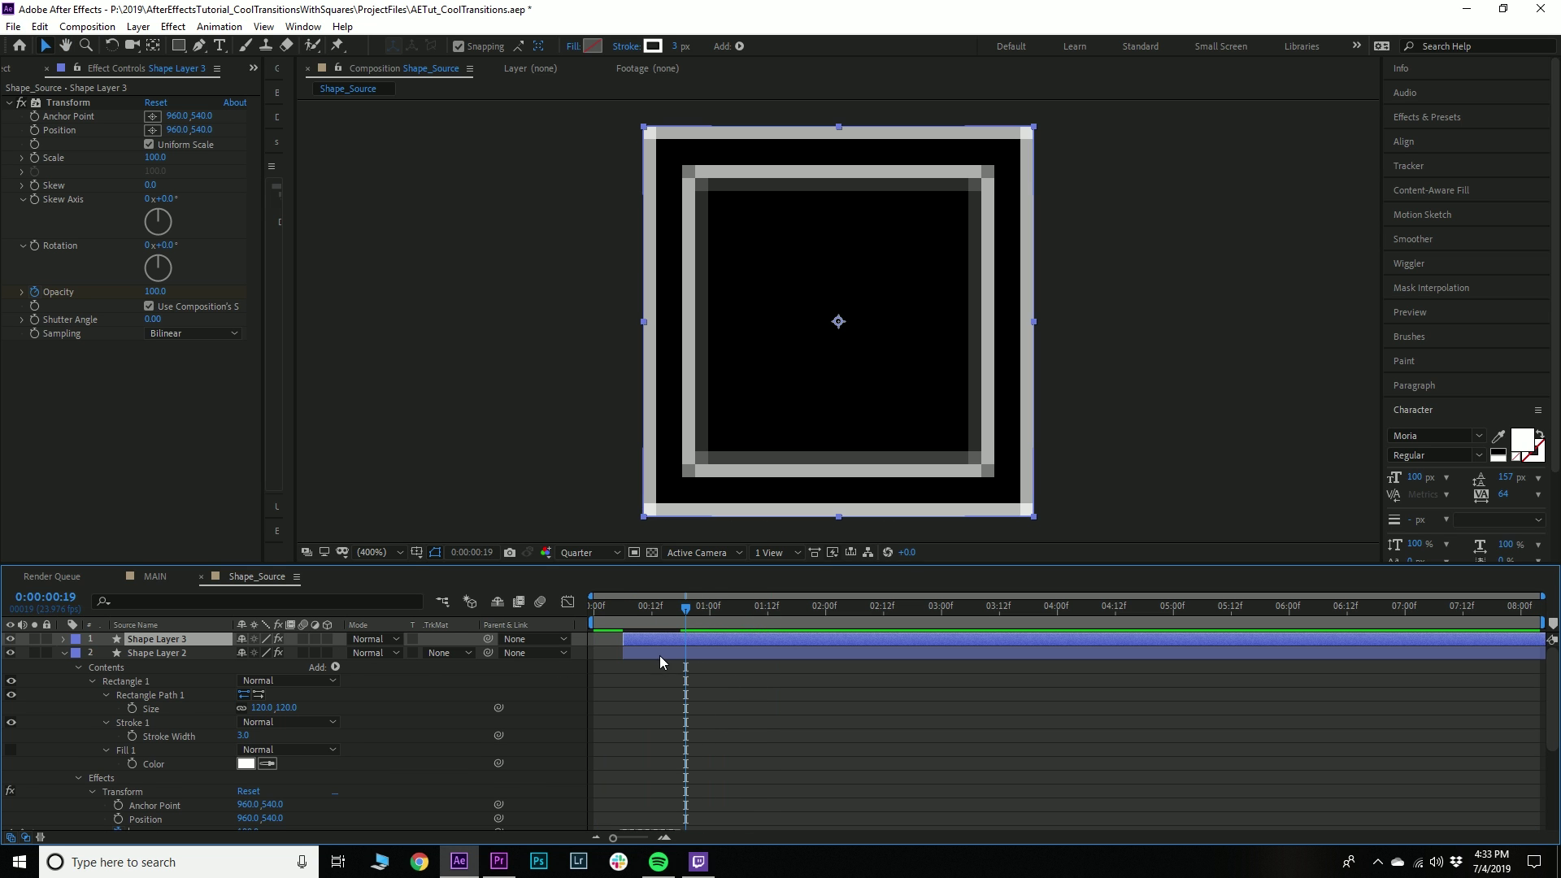
{"action": "key", "text": "bracketleft"}
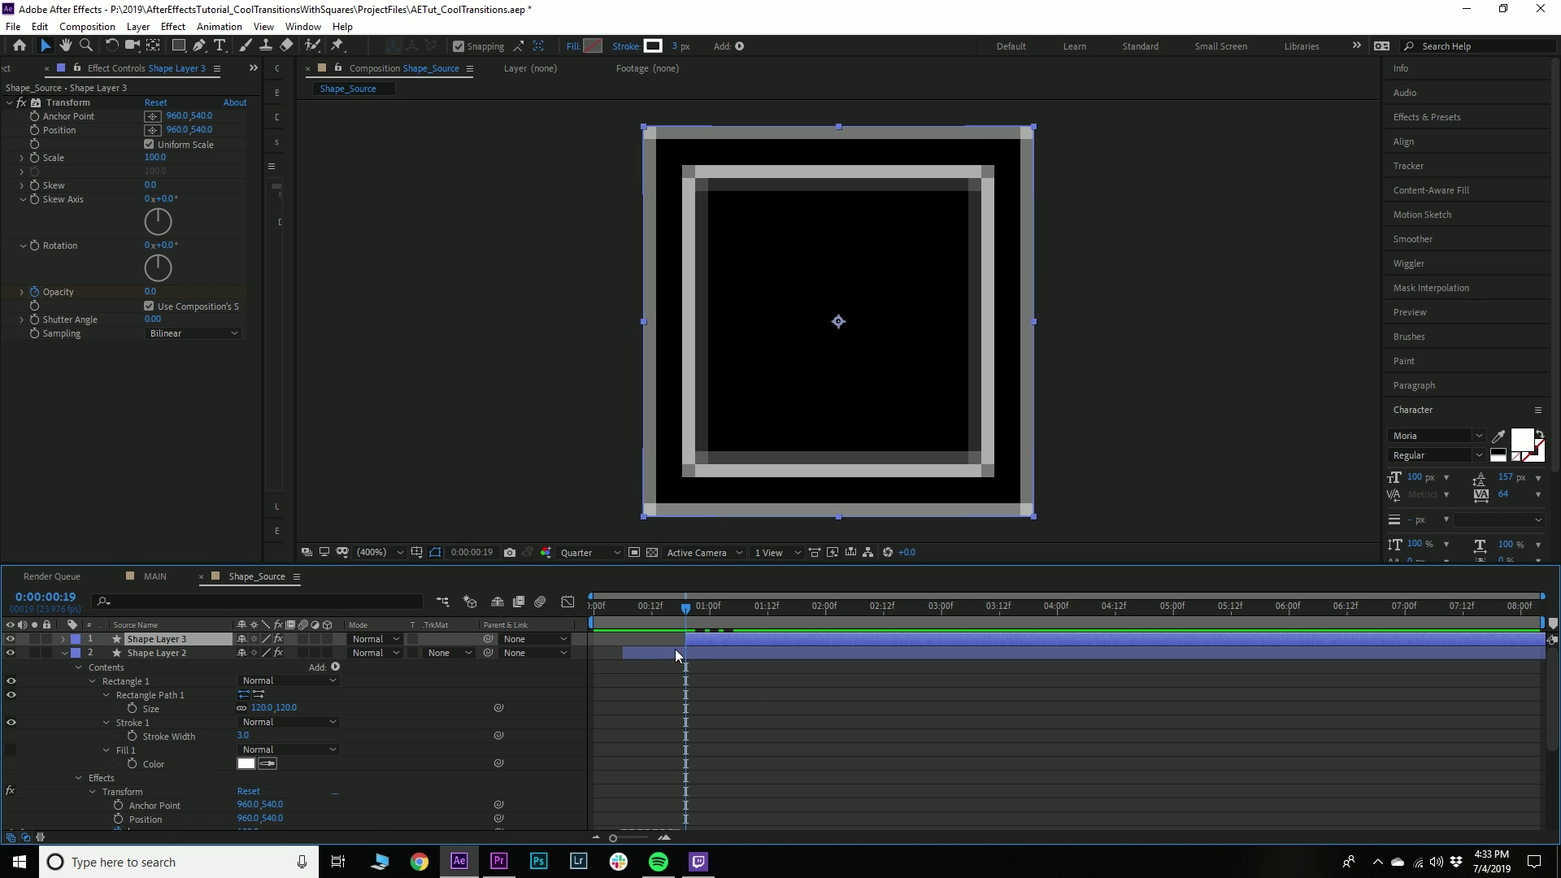
{"action": "left_click_drag", "start_coordinate": [660, 618], "coordinate": [652, 615]}
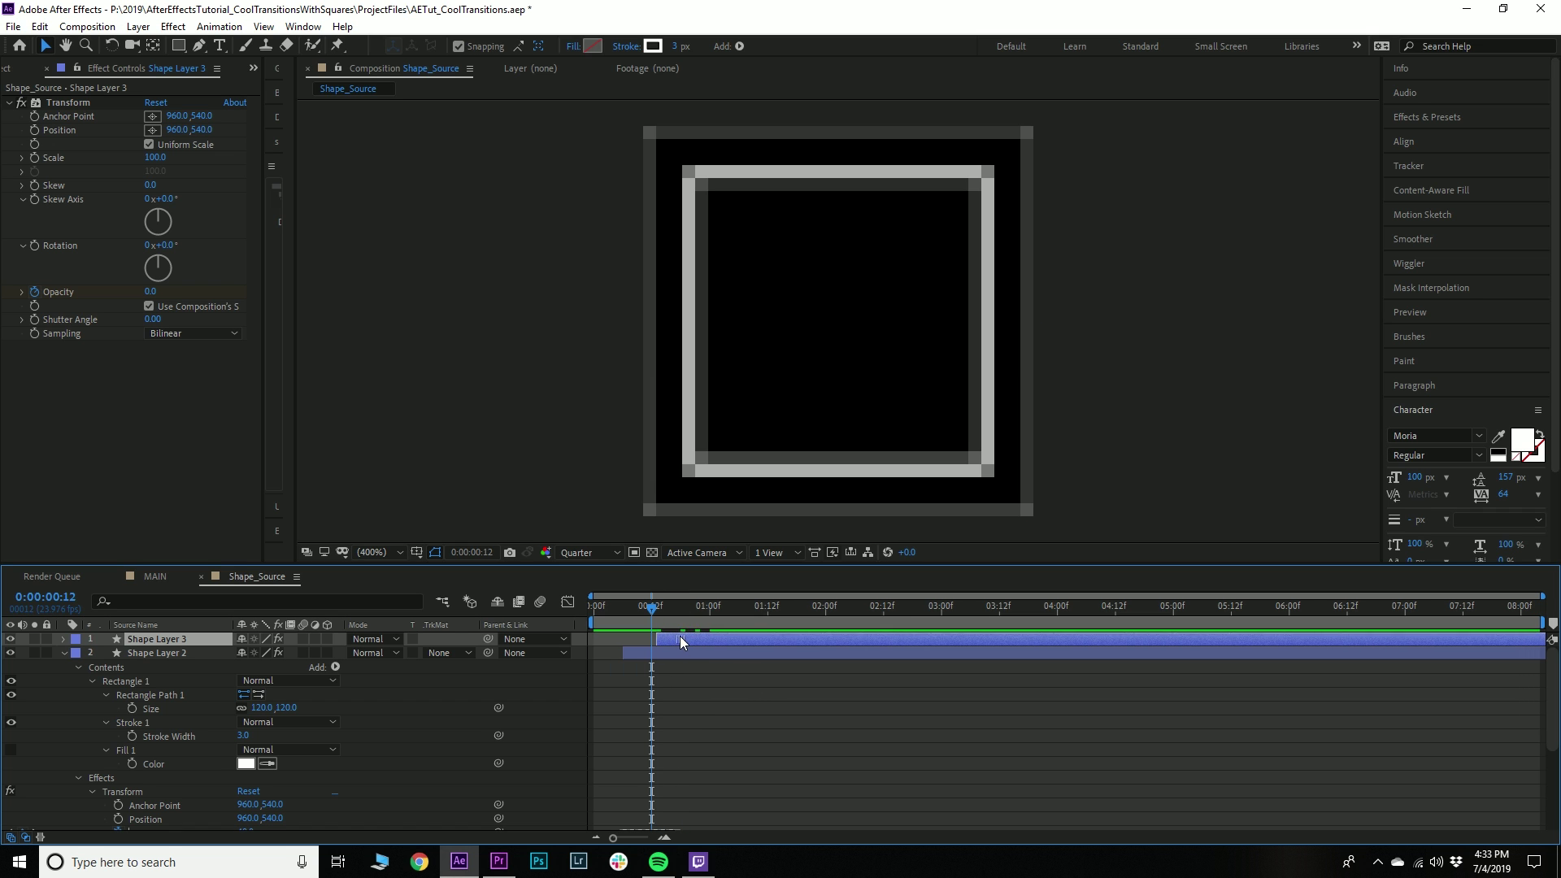
{"action": "key", "text": "bracketleft"}
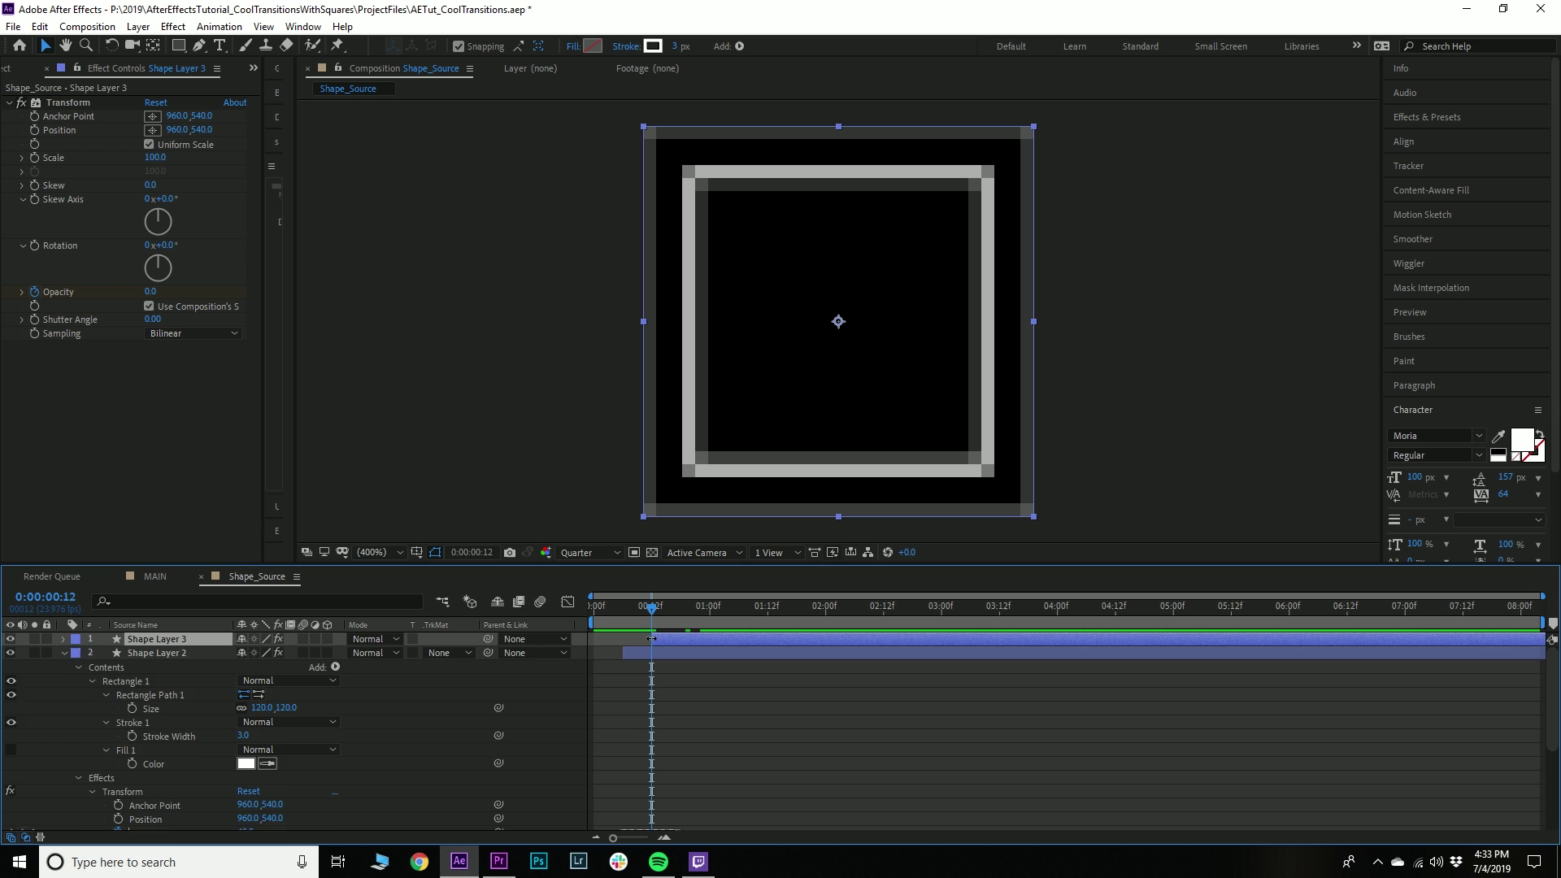
Reveal the topmost shape layer's modified properties and remove all effects from that layer
{"action": "key", "text": "u"}
{"action": "key", "text": "u"}
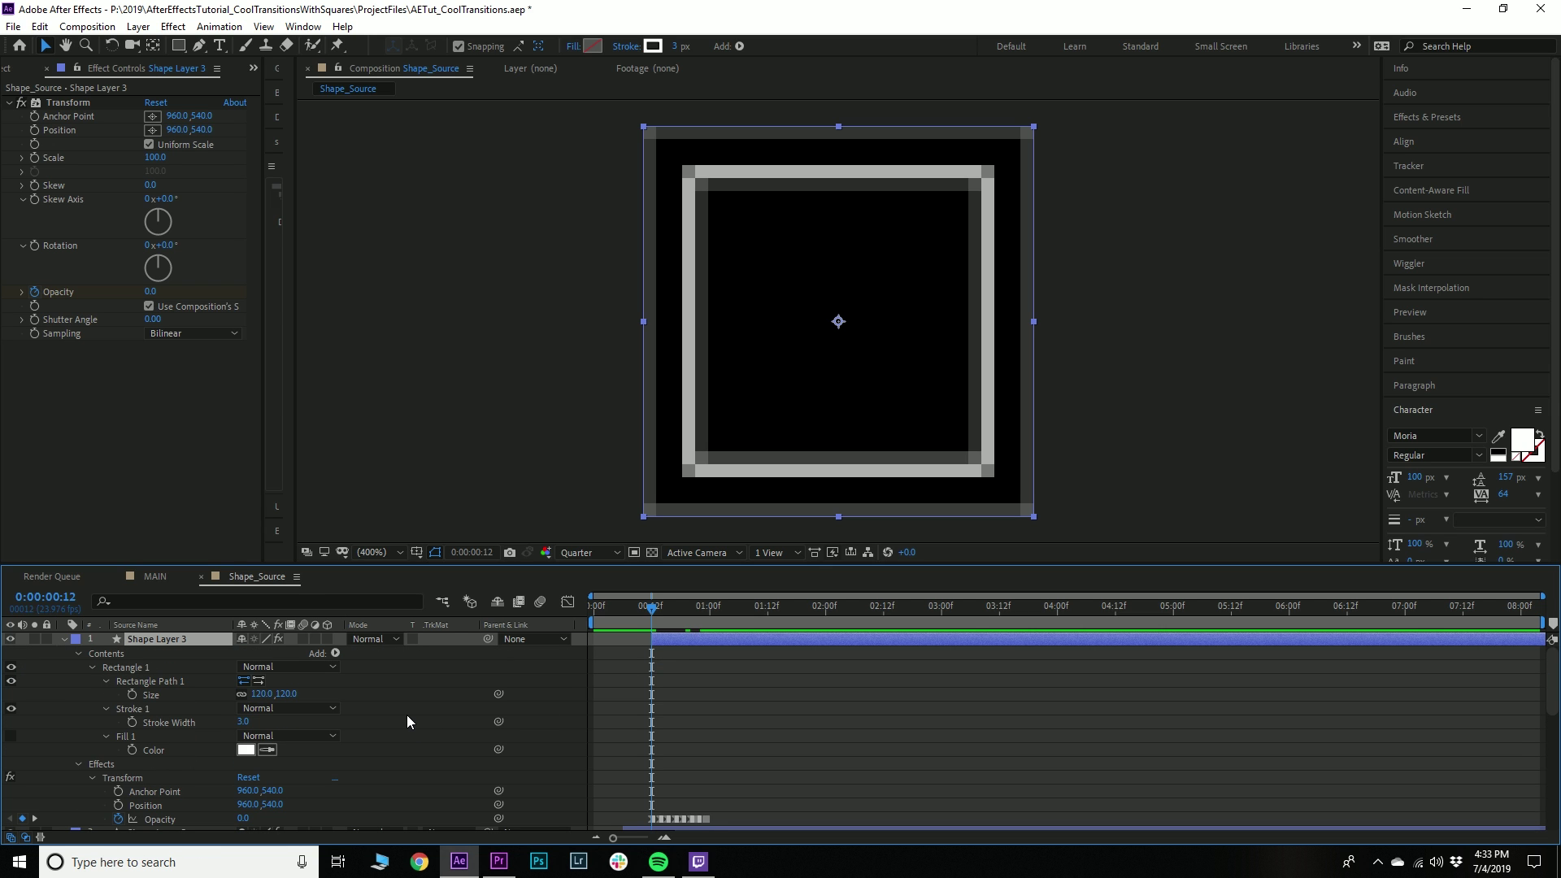
{"action": "key", "text": "ctrl+shift+e"}
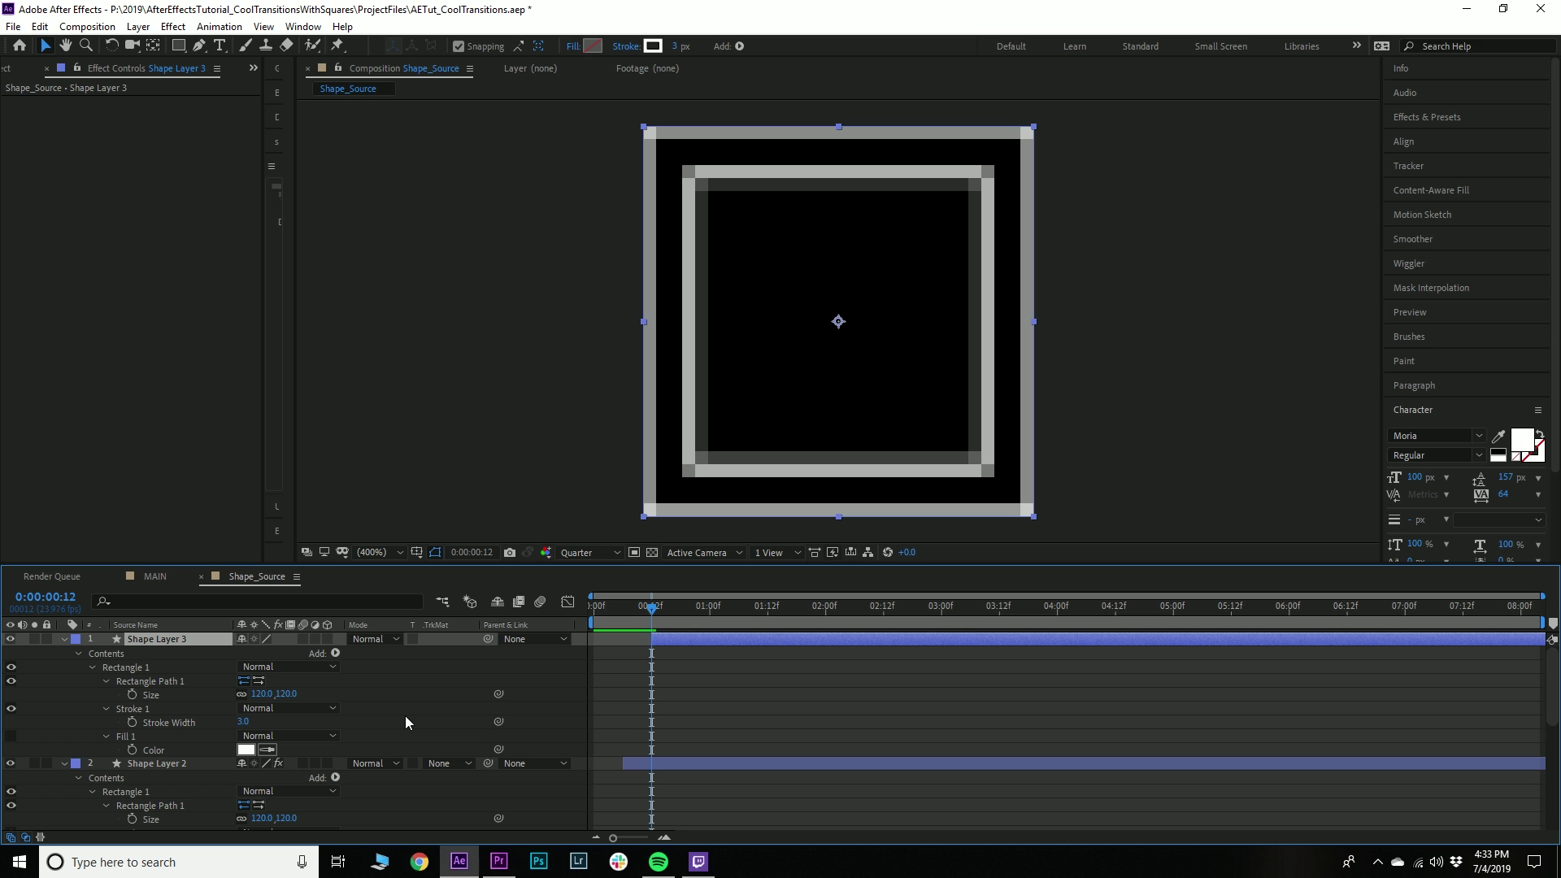
Keyframe the topmost rectangle's size from 0 at 0:00:00:12 to 120 × 120 at 0:00:01:12
{"action": "left_click", "coordinate": [132, 695]}
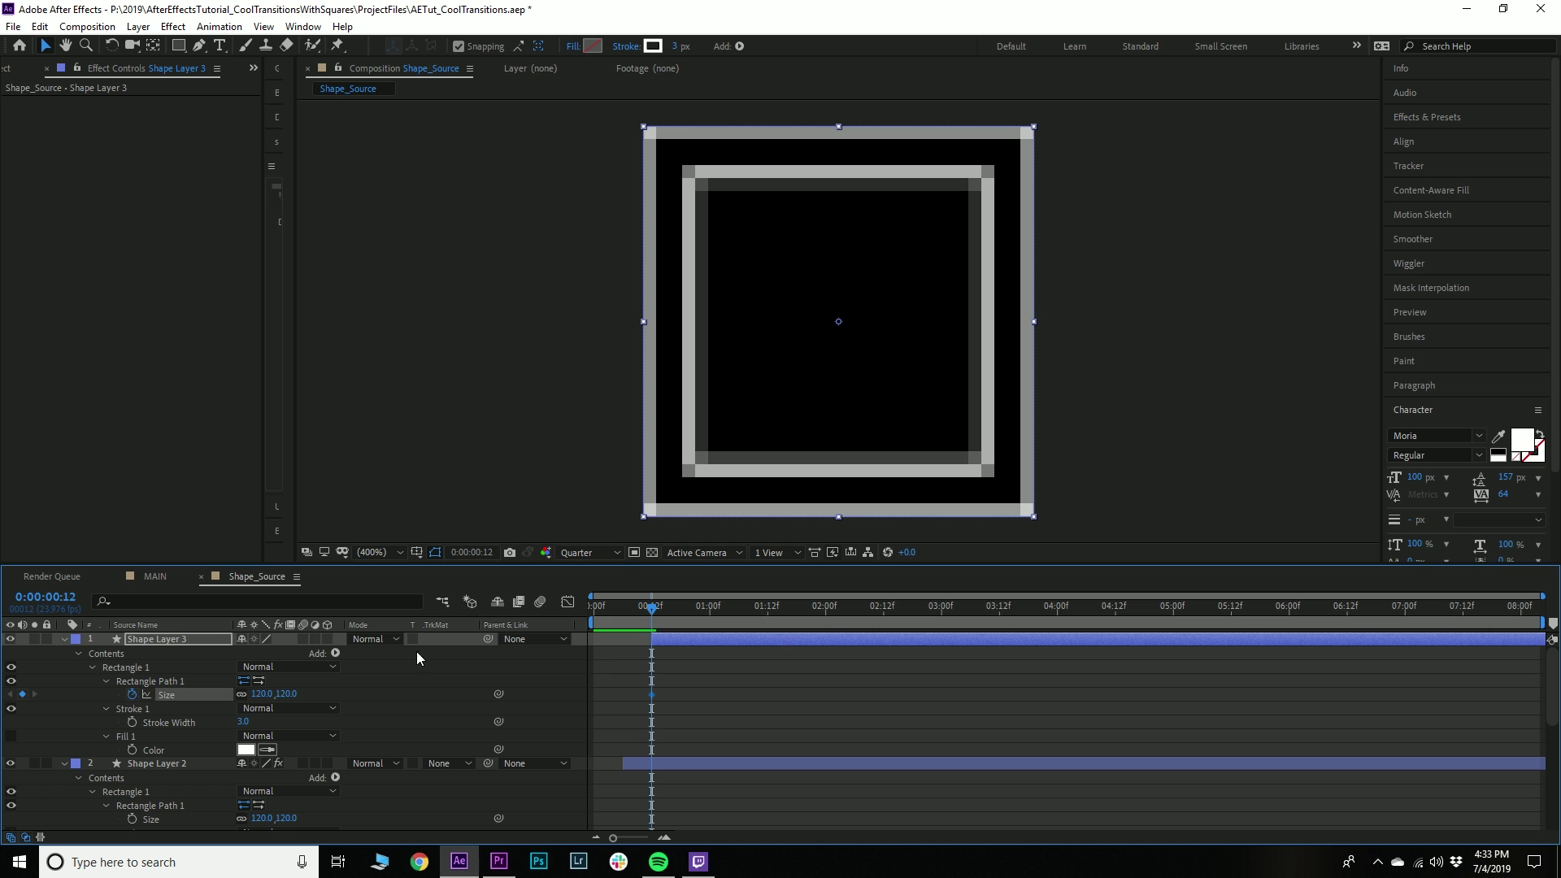
{"action": "left_click", "coordinate": [263, 693]}
{"action": "key", "text": "Return"}
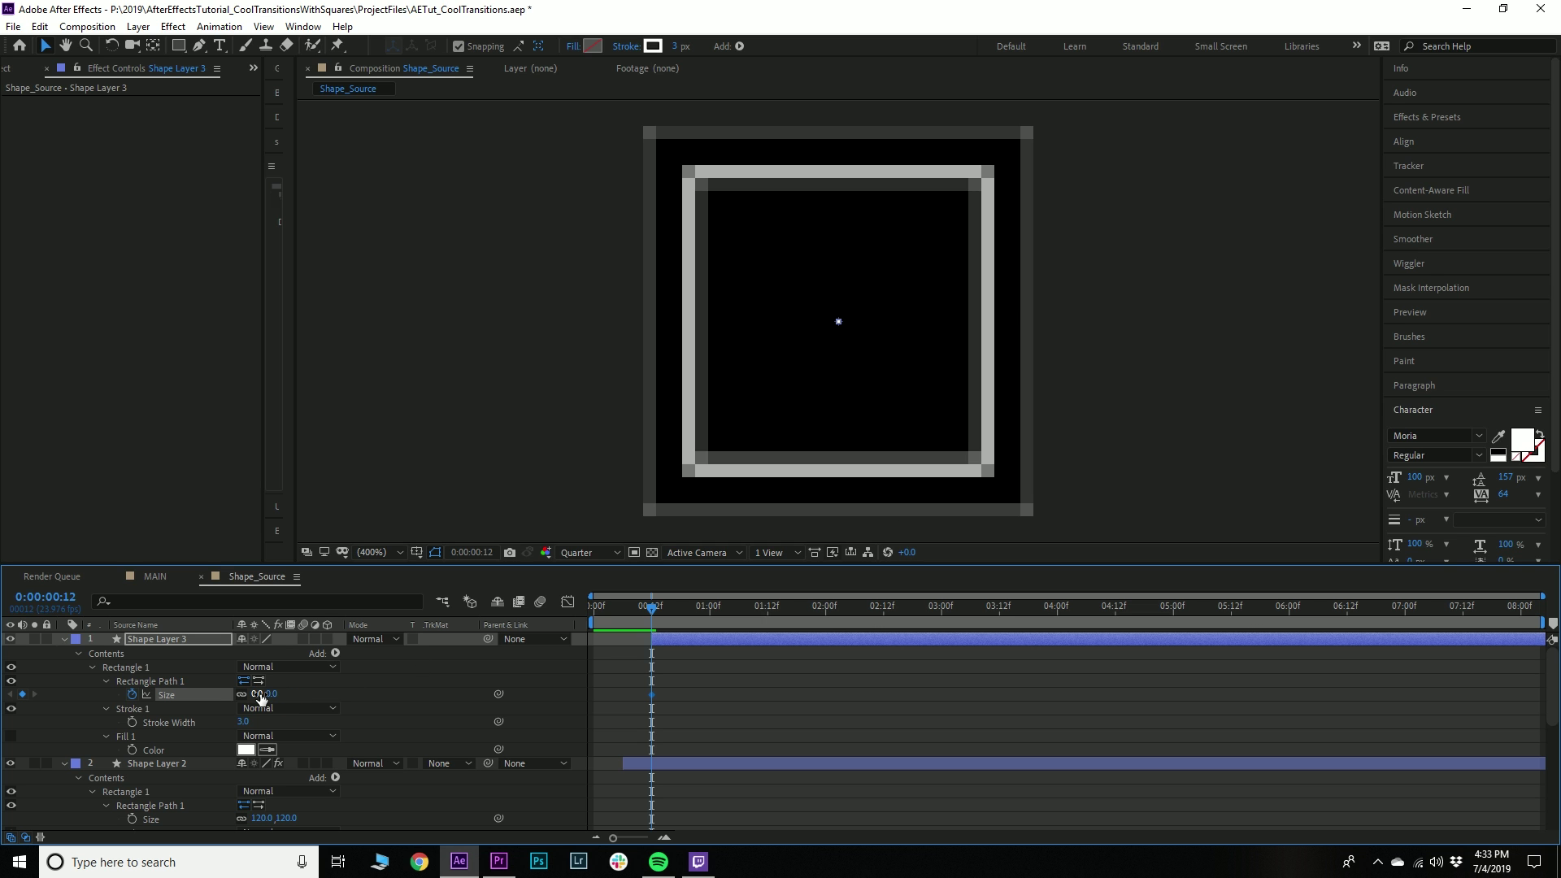
{"action": "left_click", "coordinate": [767, 607]}
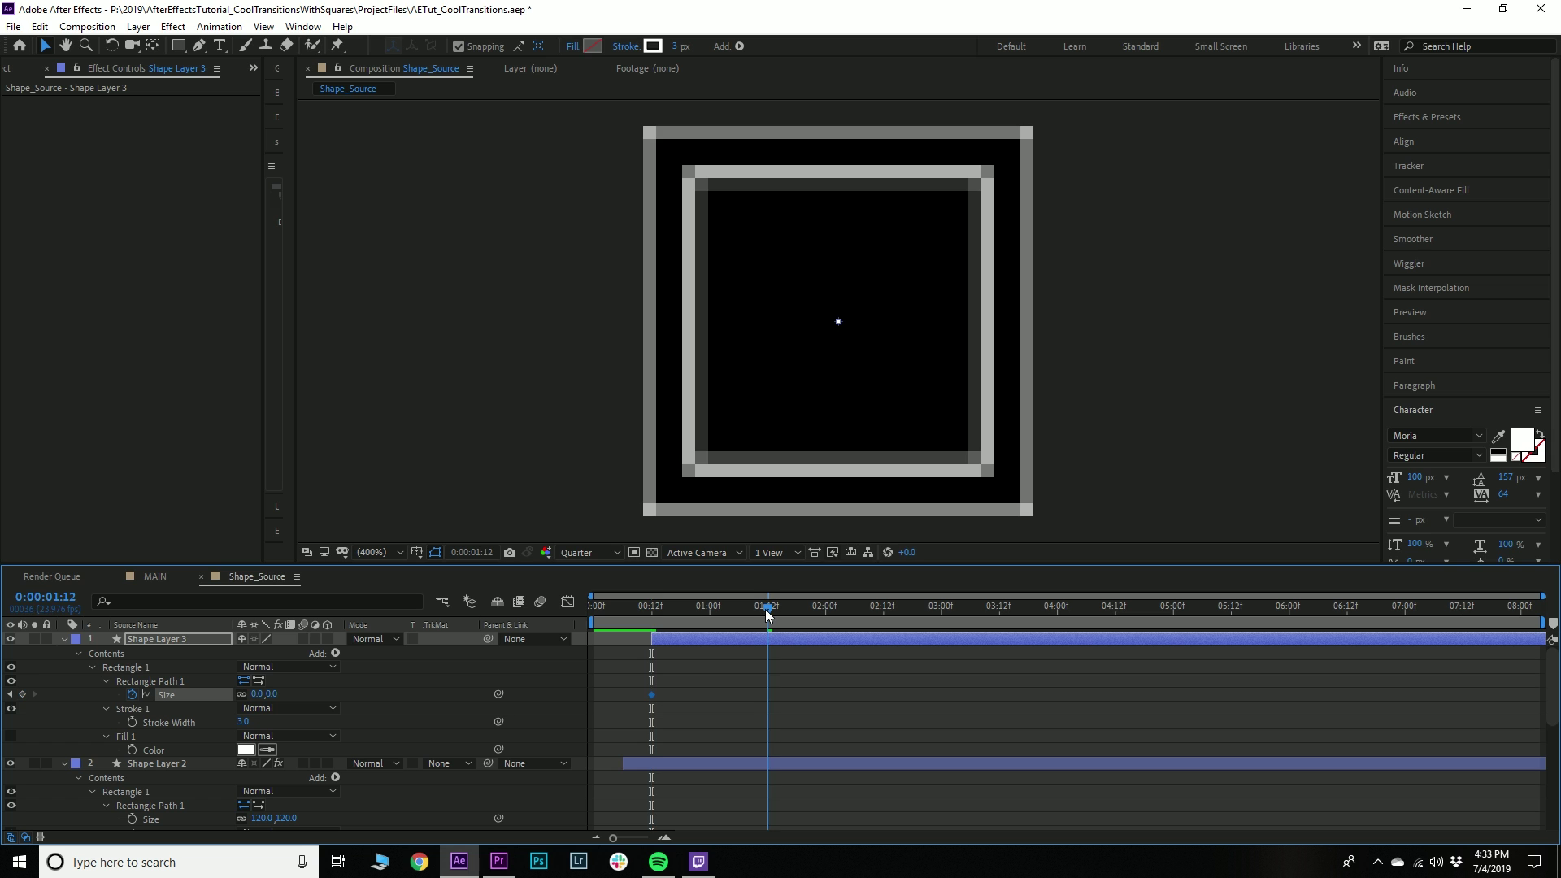
{"action": "left_click_drag", "start_coordinate": [766, 610], "coordinate": [650, 603]}
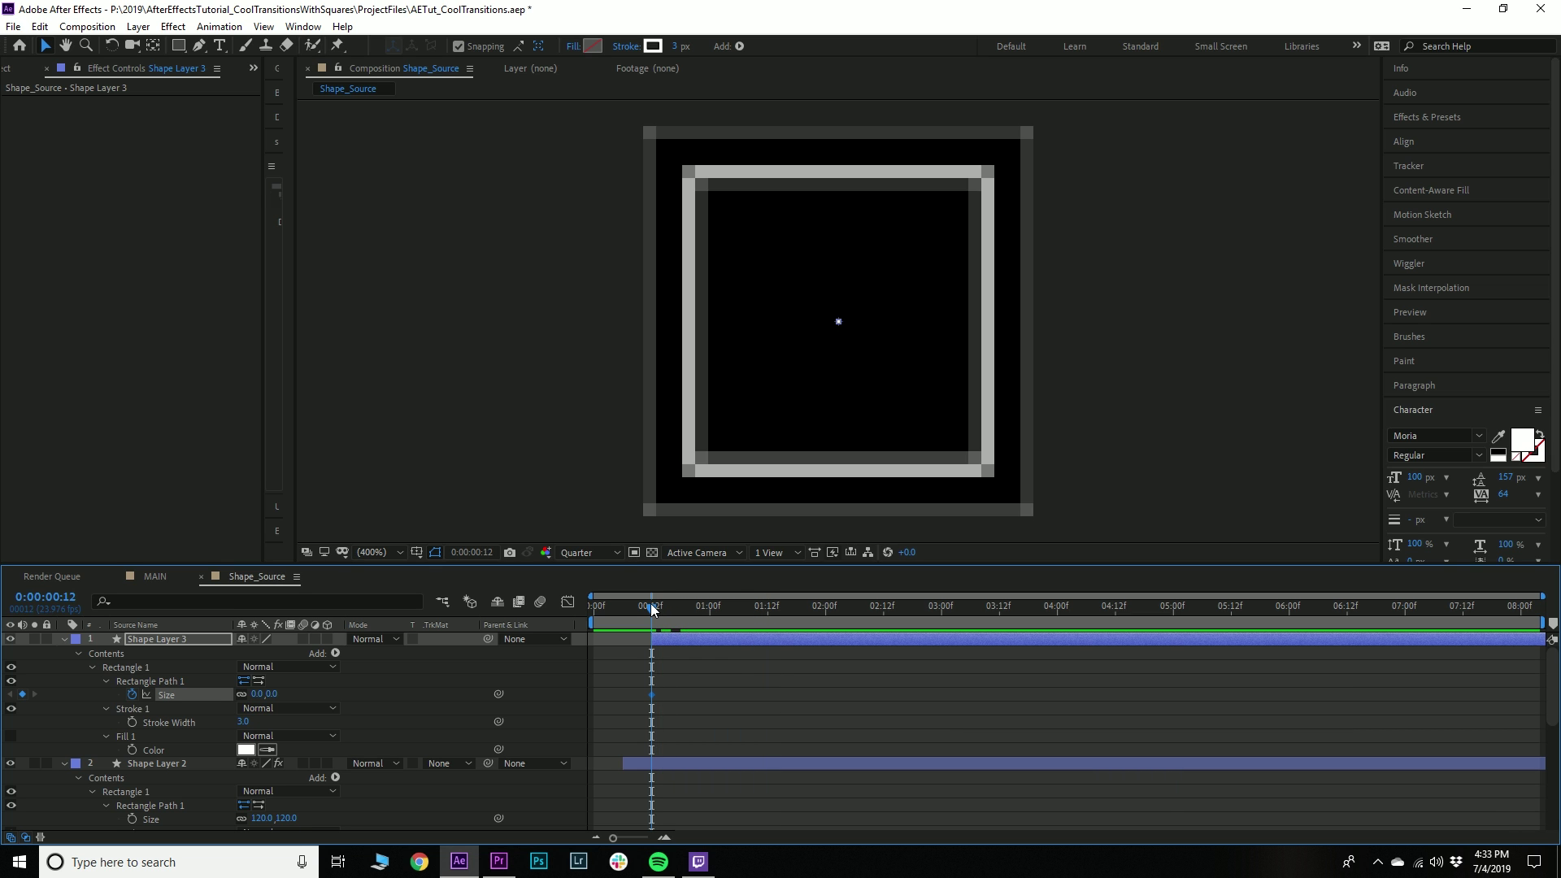
{"action": "key", "text": "space"}
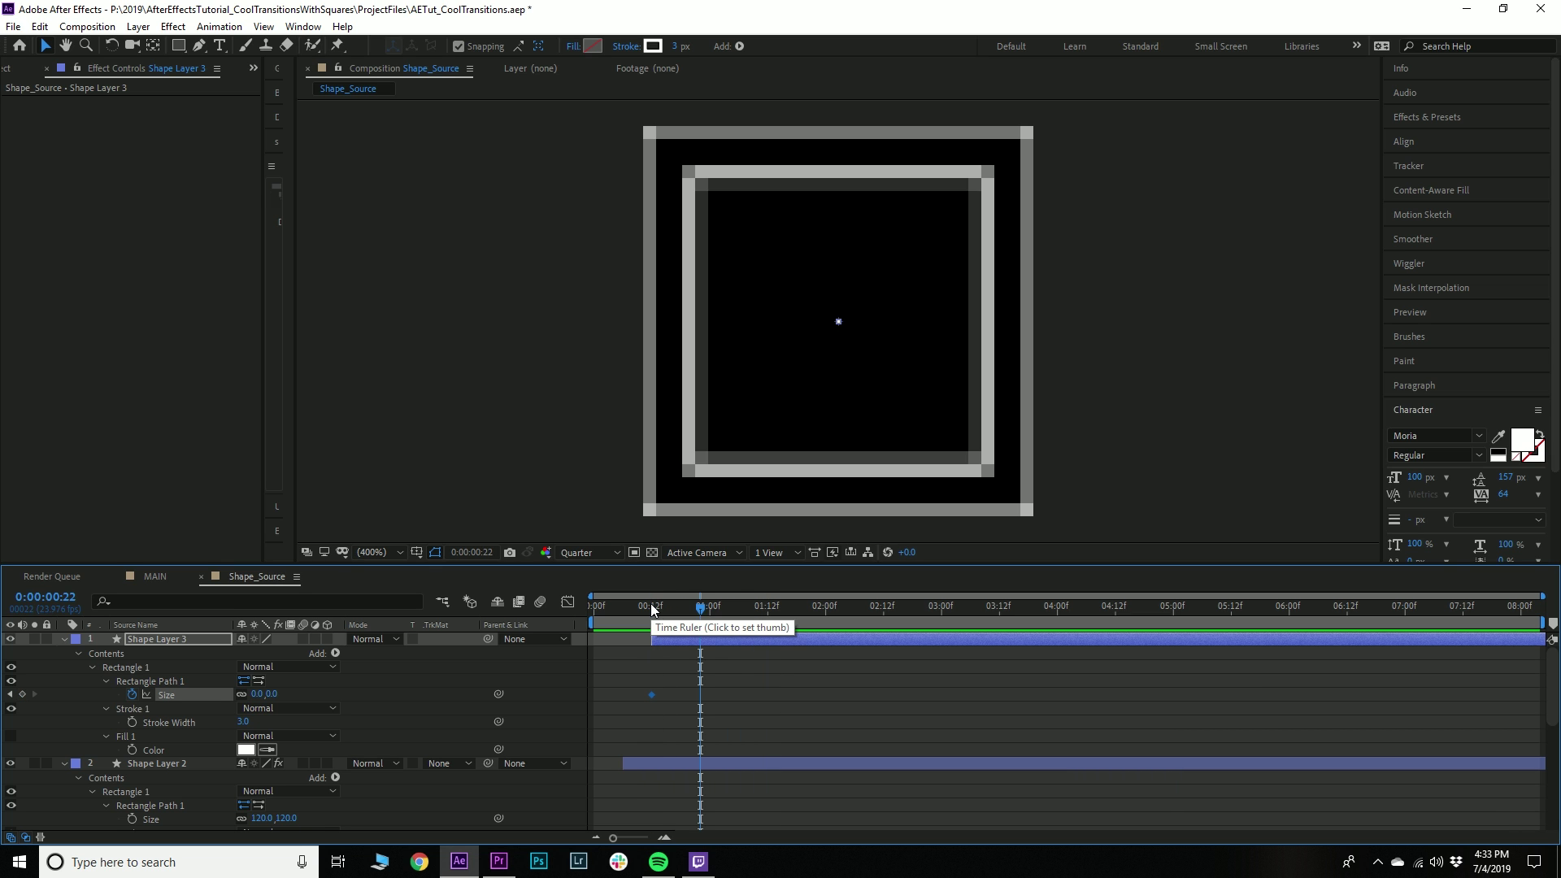
{"action": "left_click_drag", "start_coordinate": [762, 611], "coordinate": [767, 614]}
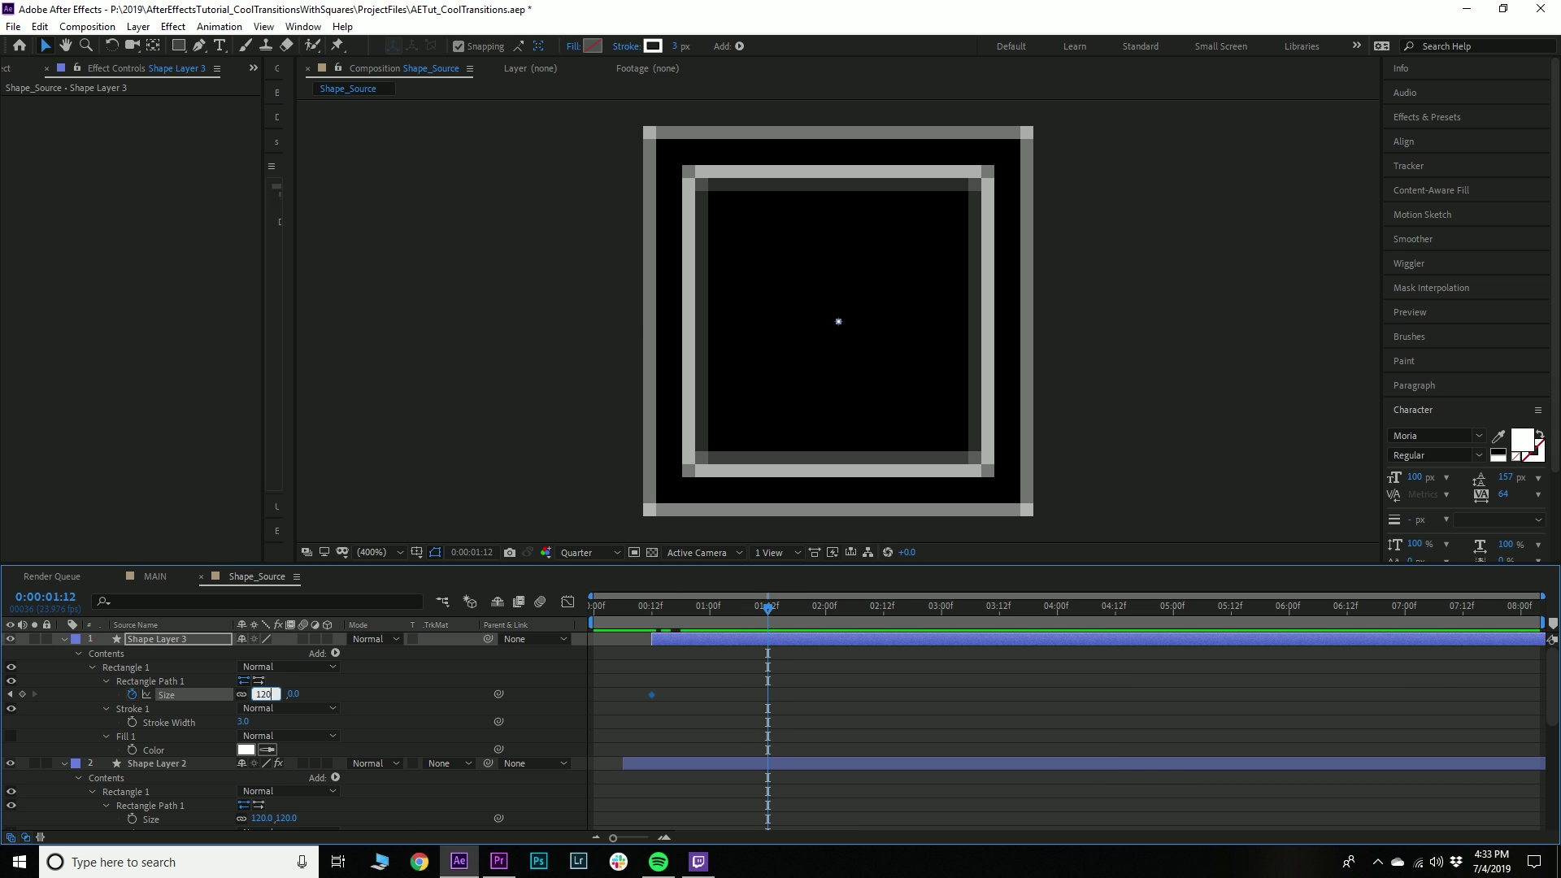
{"action": "key", "text": "Return"}
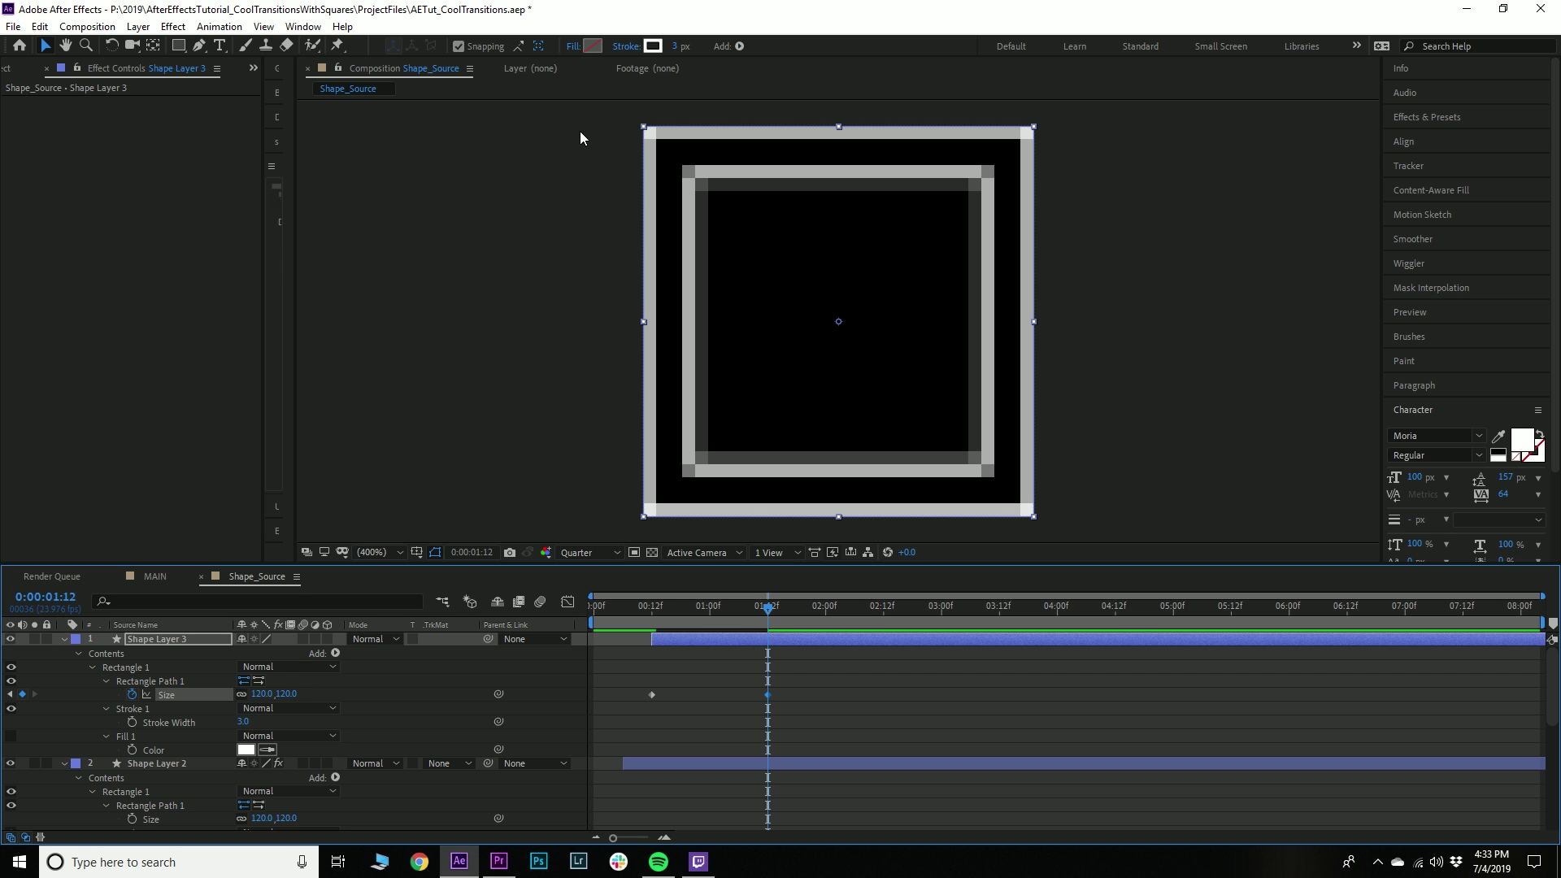
Switch the topmost rectangle's stroke to none and its fill to a solid color, and return to the composition's start
{"action": "left_click", "coordinate": [624, 47]}
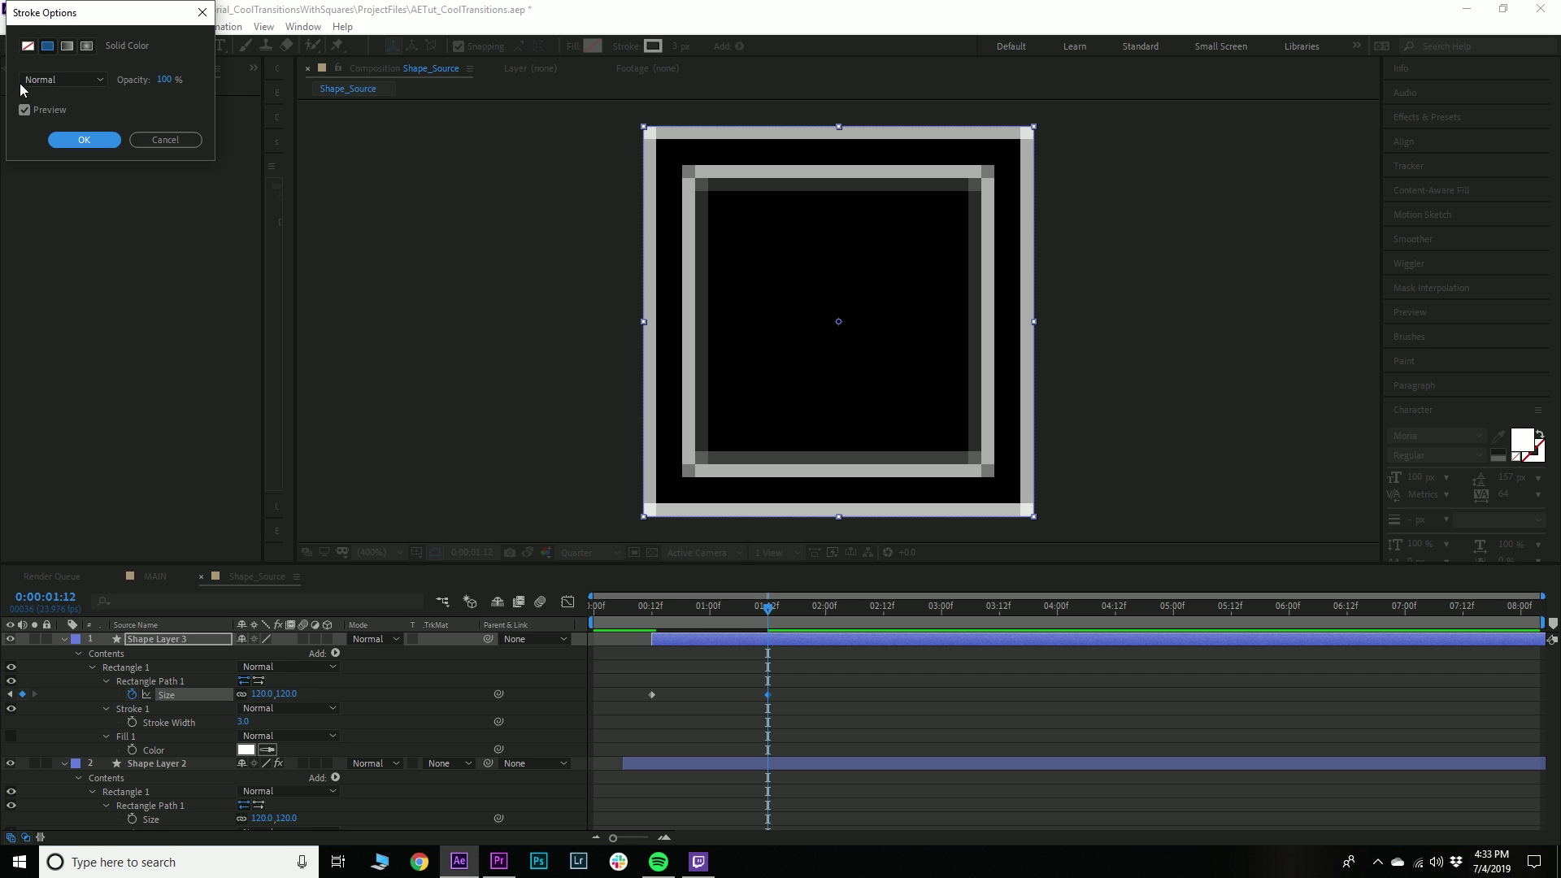
{"action": "left_click", "coordinate": [28, 46]}
{"action": "left_click", "coordinate": [78, 138]}
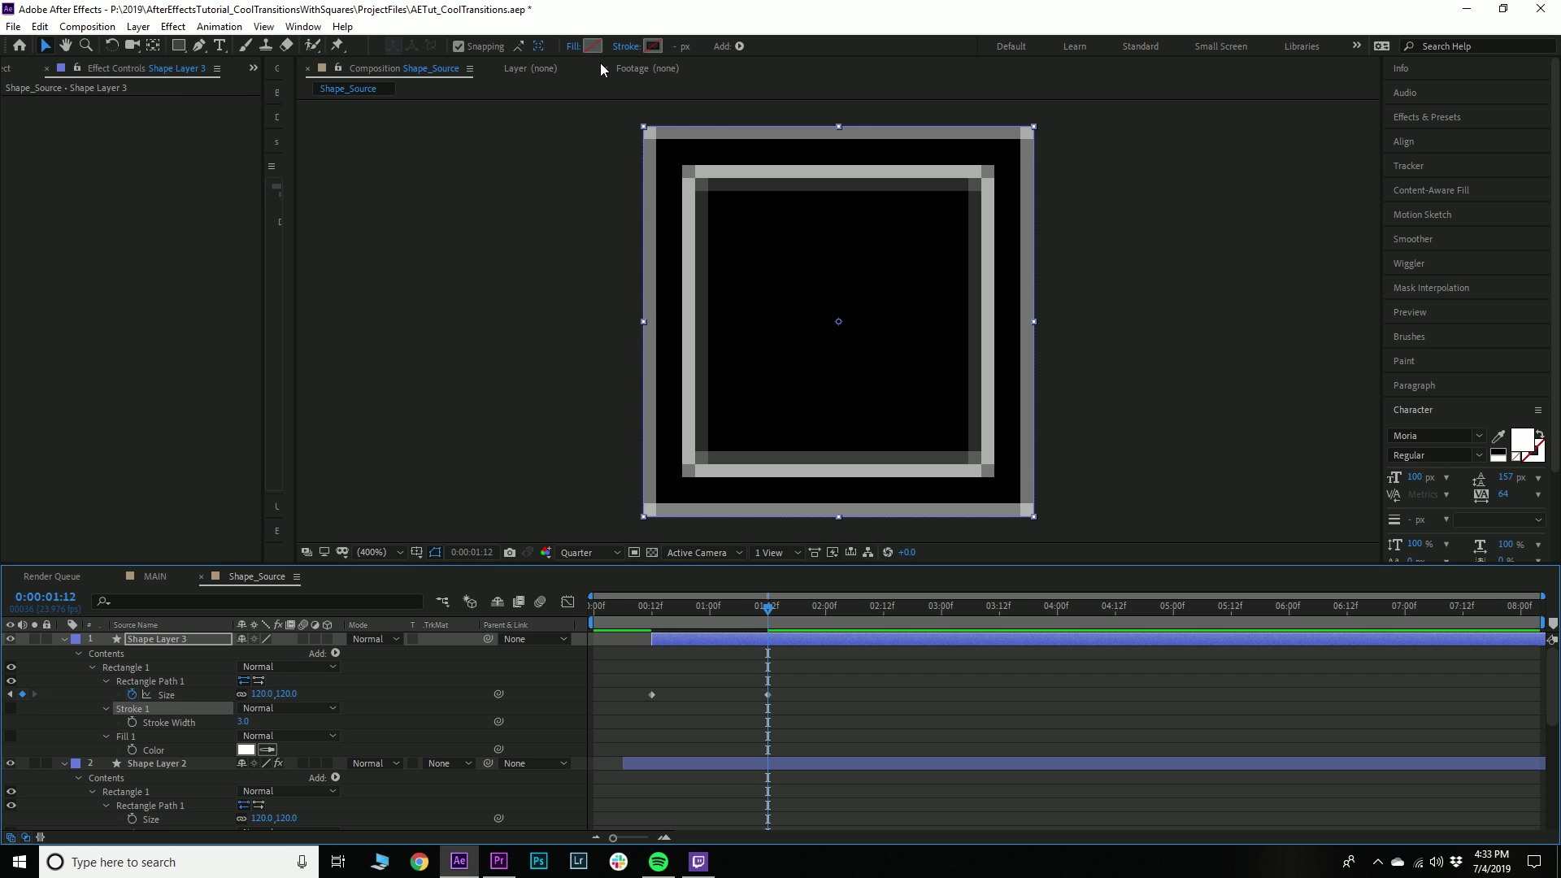
{"action": "left_click", "coordinate": [573, 47]}
{"action": "left_click", "coordinate": [47, 46]}
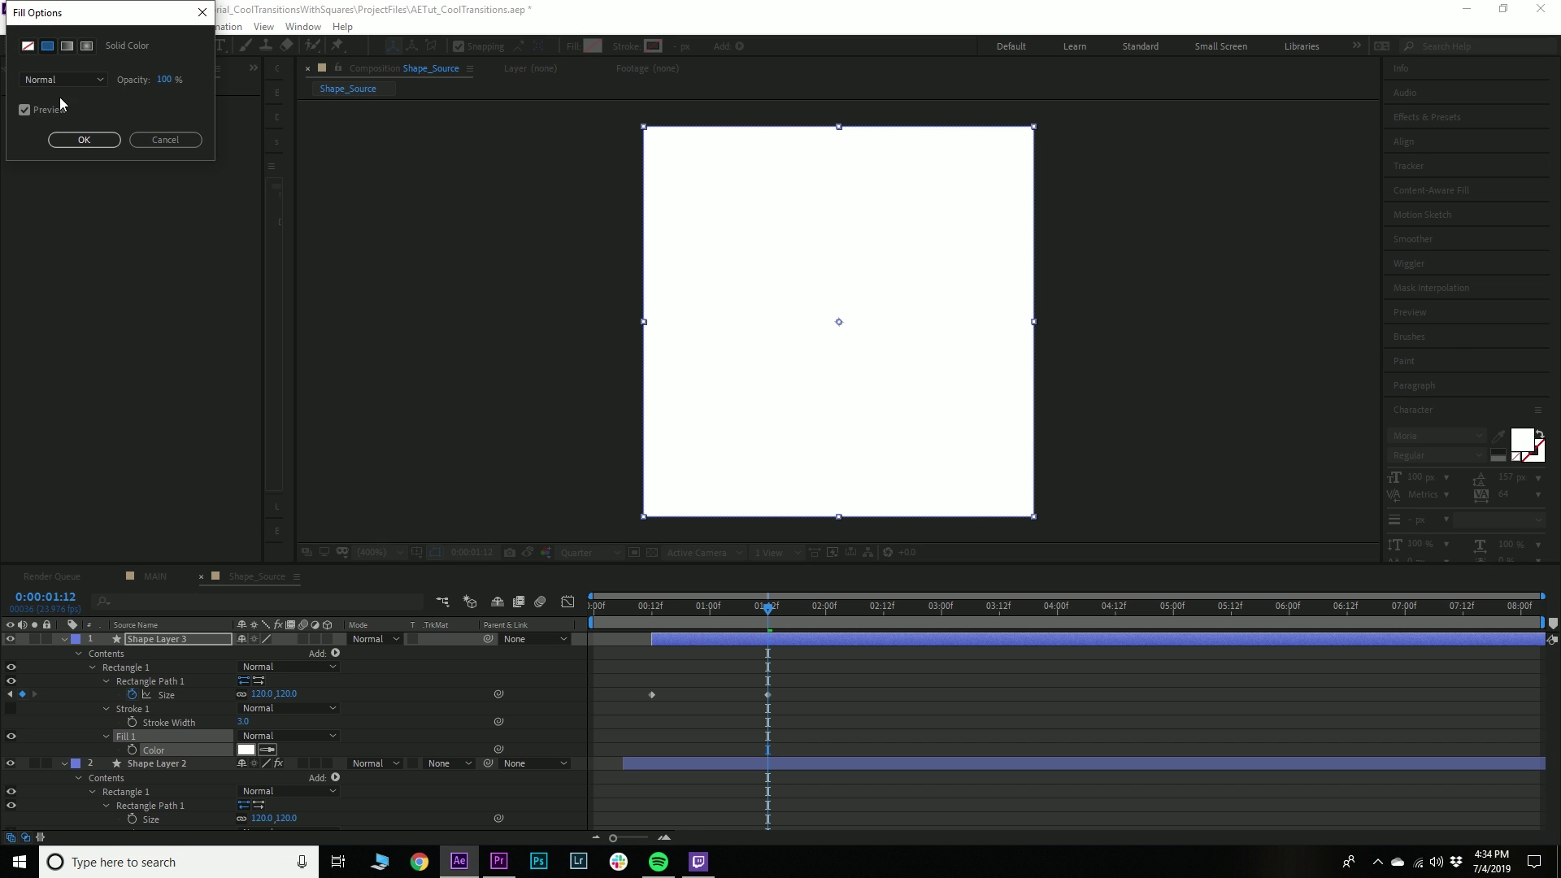
{"action": "left_click", "coordinate": [84, 140]}
{"action": "left_click_drag", "start_coordinate": [686, 610], "coordinate": [578, 622]}
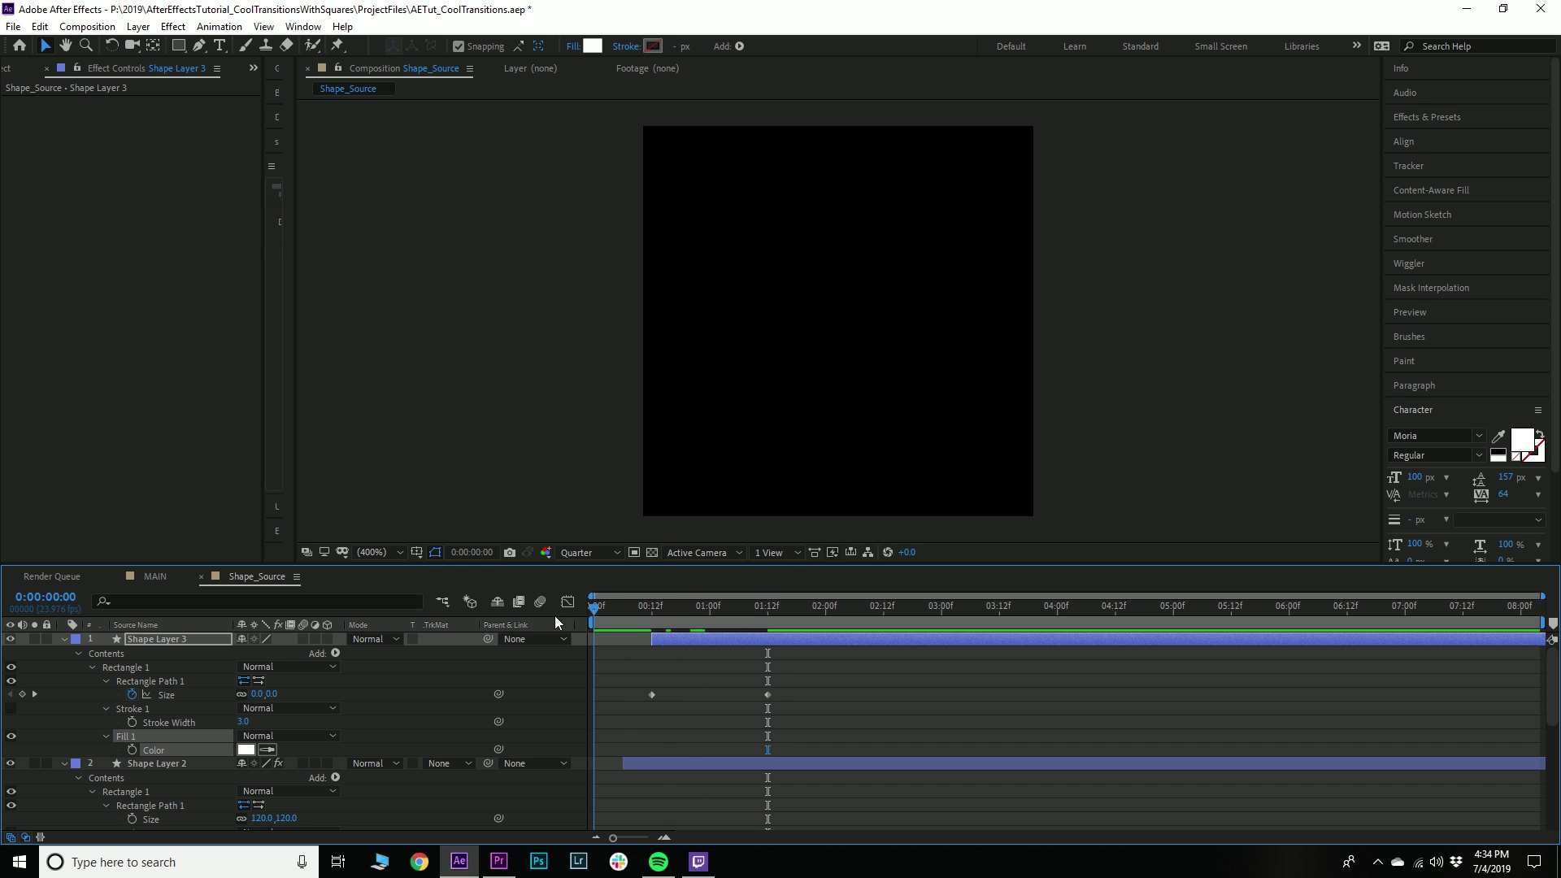
Move the topmost rectangle's final size keyframe to 0:00:01:00 and apply easing to both of its size keyframes
{"action": "key", "text": "space"}
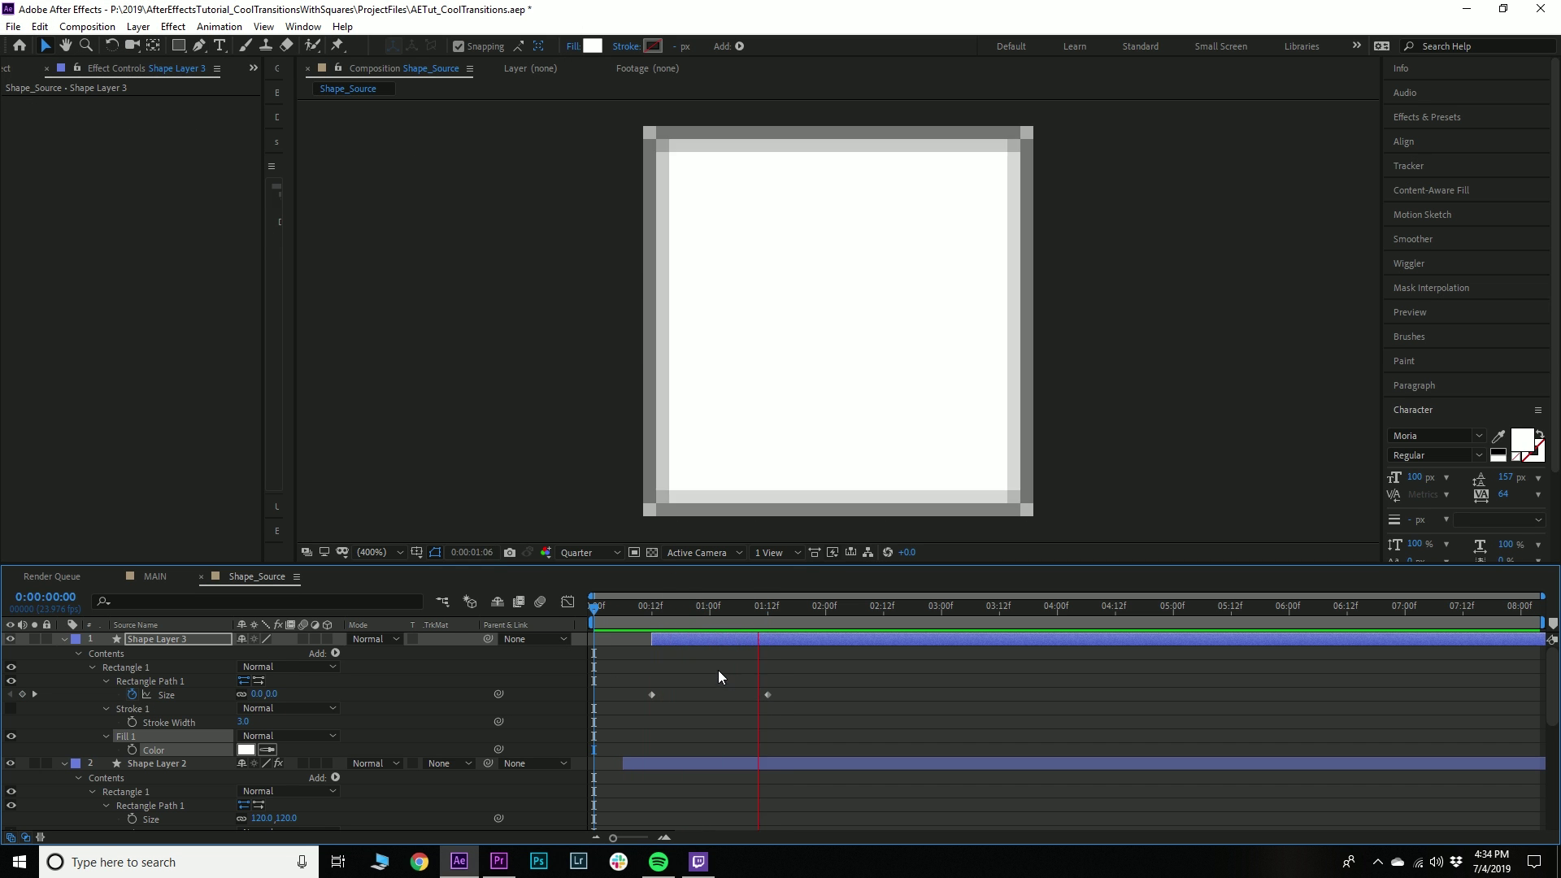
{"action": "key", "text": "space"}
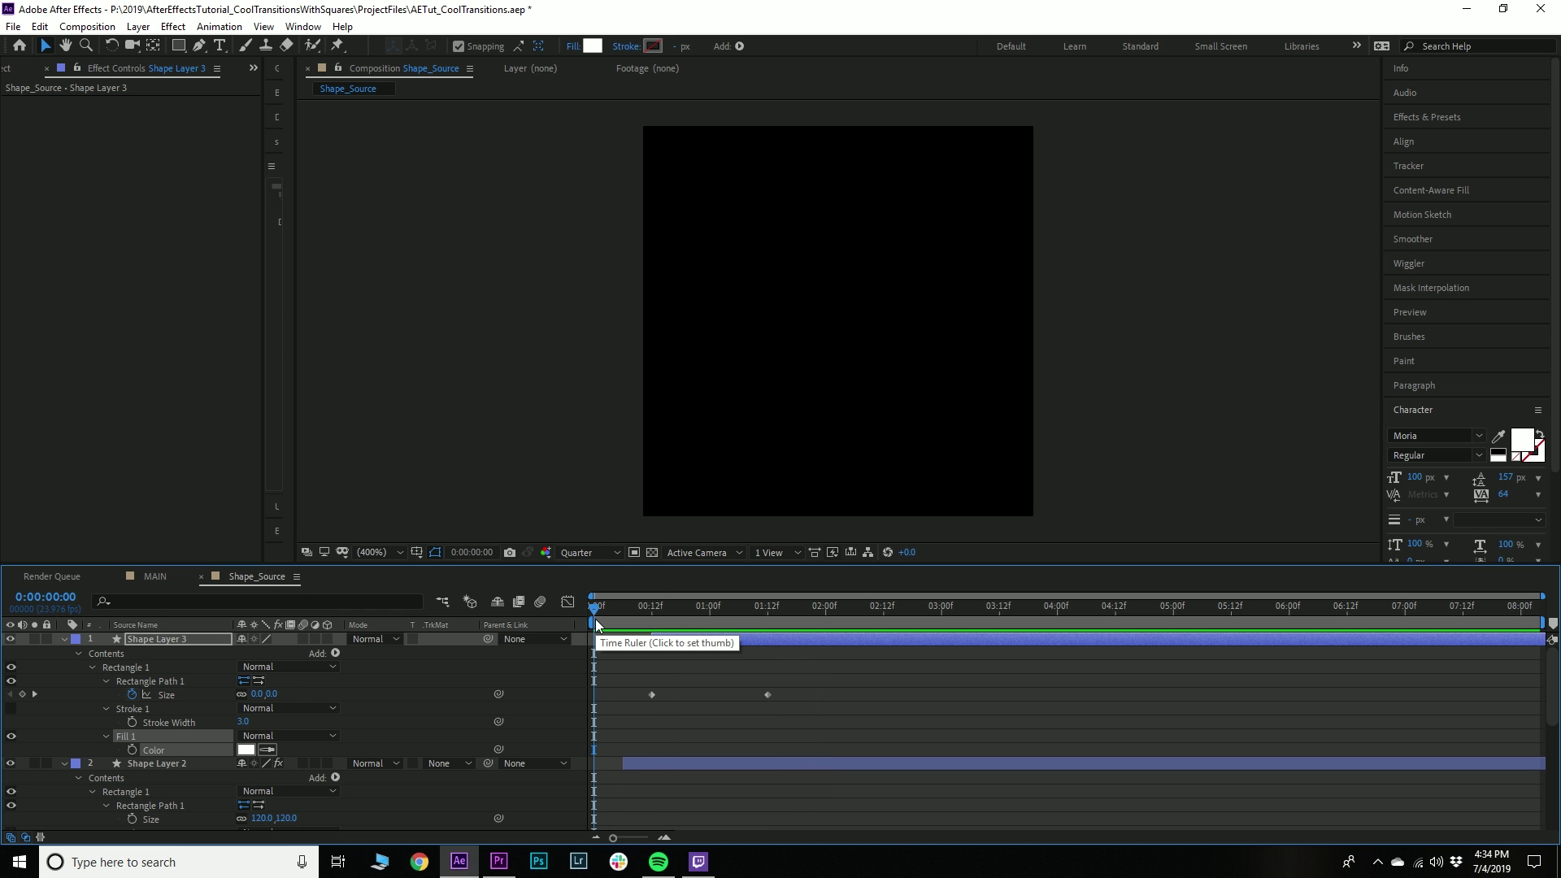
{"action": "key", "text": "ctrl+a"}
{"action": "mouse_move", "coordinate": [707, 622]}
{"action": "left_mouse_down"}
{"action": "mouse_move", "coordinate": [673, 619]}
{"action": "mouse_move", "coordinate": [710, 617]}
{"action": "left_mouse_up"}
{"action": "left_click", "coordinate": [750, 701]}
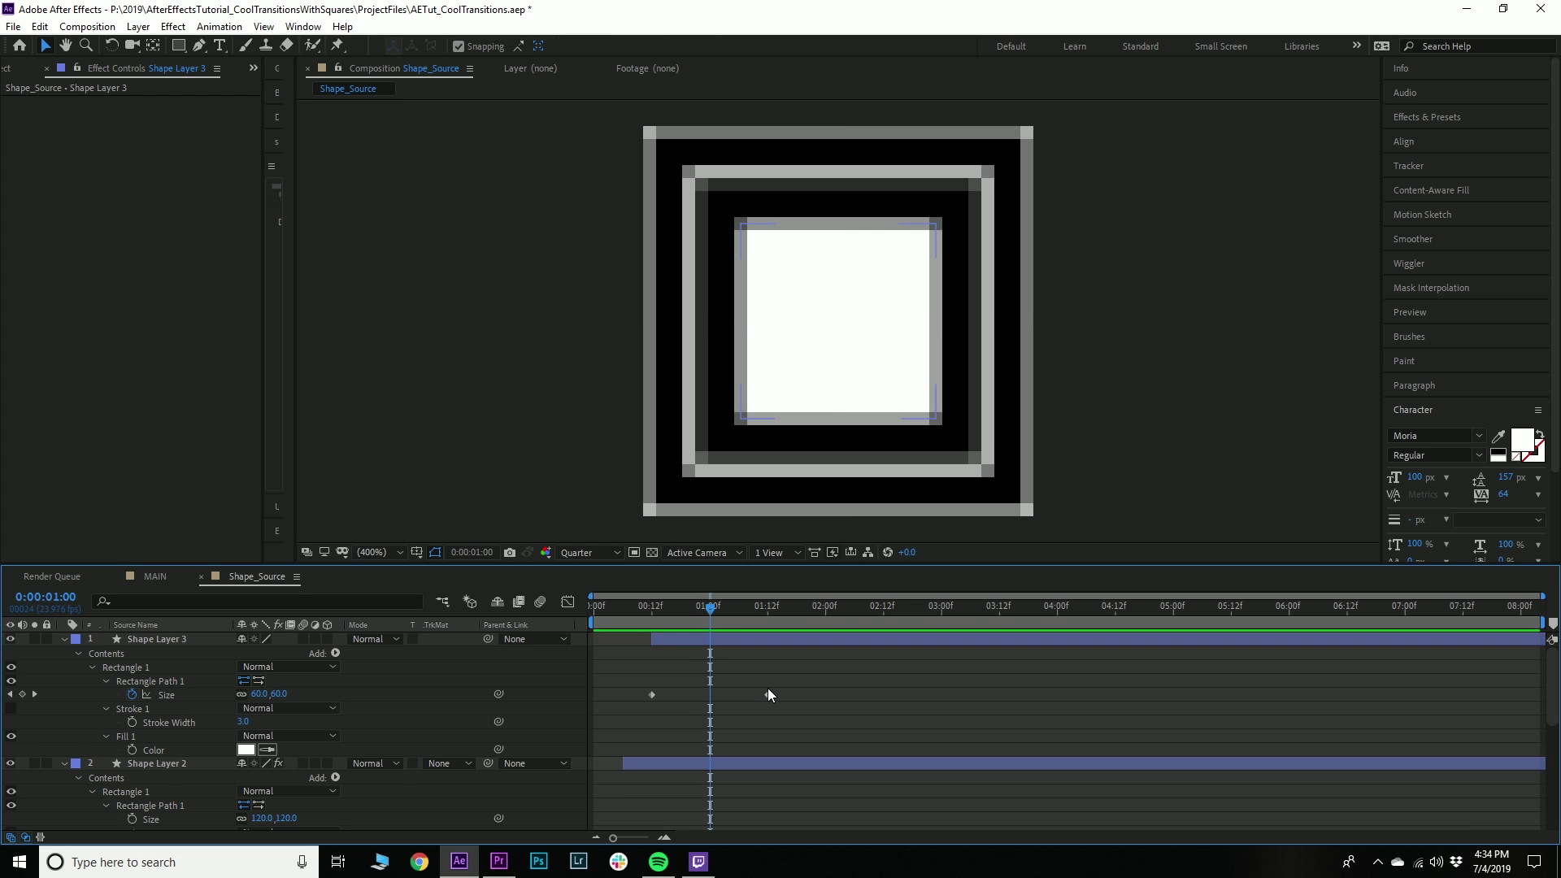
{"action": "left_click", "coordinate": [768, 691]}
{"action": "key", "text": "Delete"}
{"action": "scroll", "coordinate": [691, 678], "scroll_direction": "down", "scroll_amount": 1}
{"action": "scroll", "coordinate": [691, 678], "scroll_direction": "up", "scroll_amount": 1}
{"action": "left_click_drag", "start_coordinate": [635, 679], "coordinate": [755, 697]}
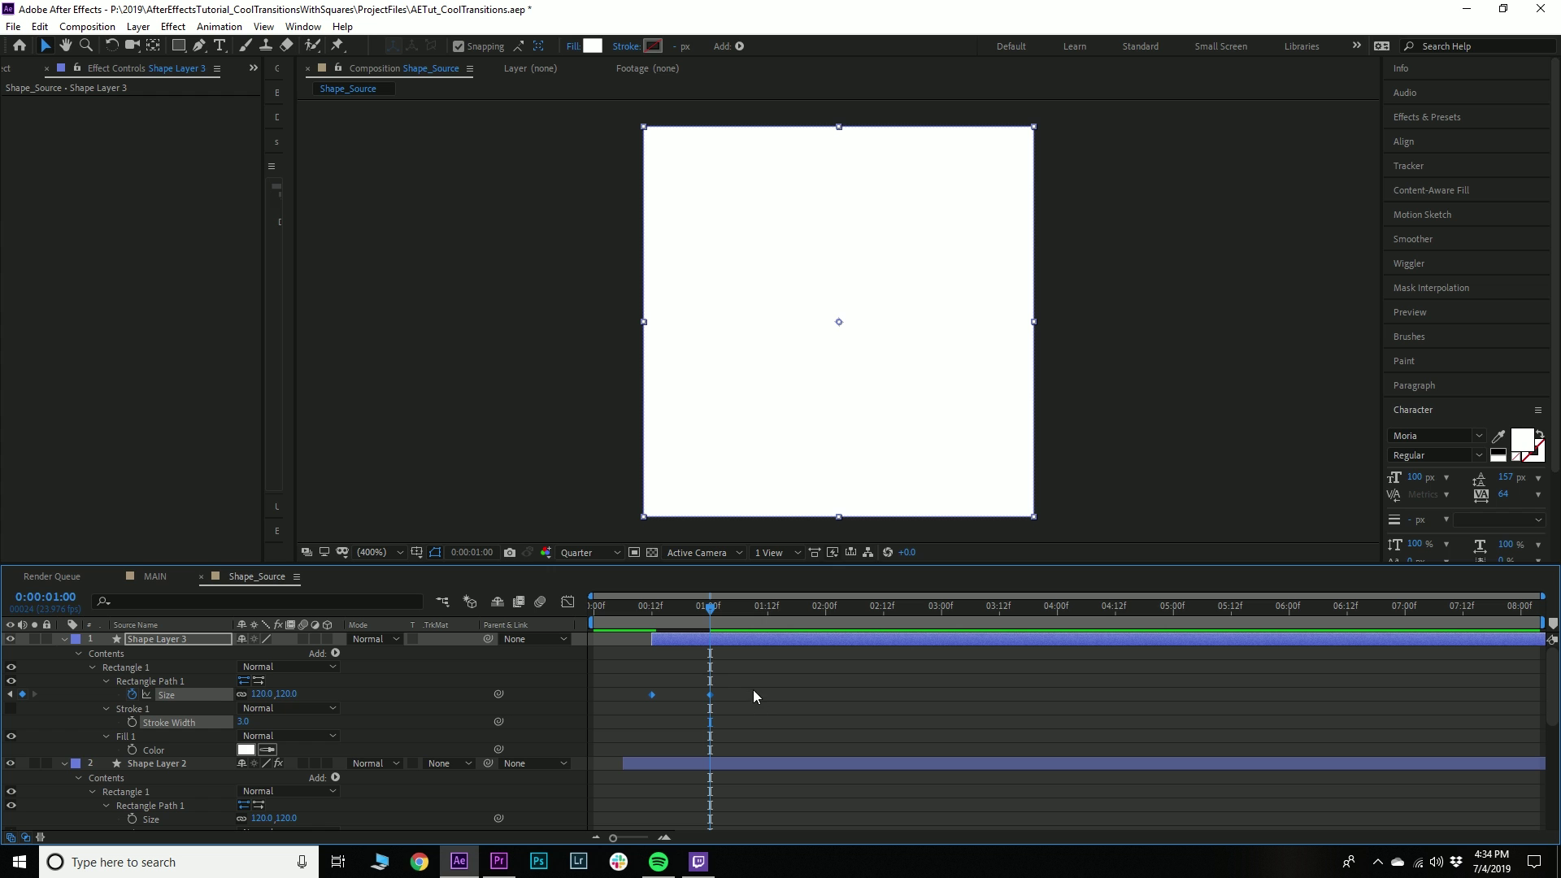
Collapse the properties of all three shape layers and preview the animation from the composition's start
{"action": "key", "text": "ctrl+a"}
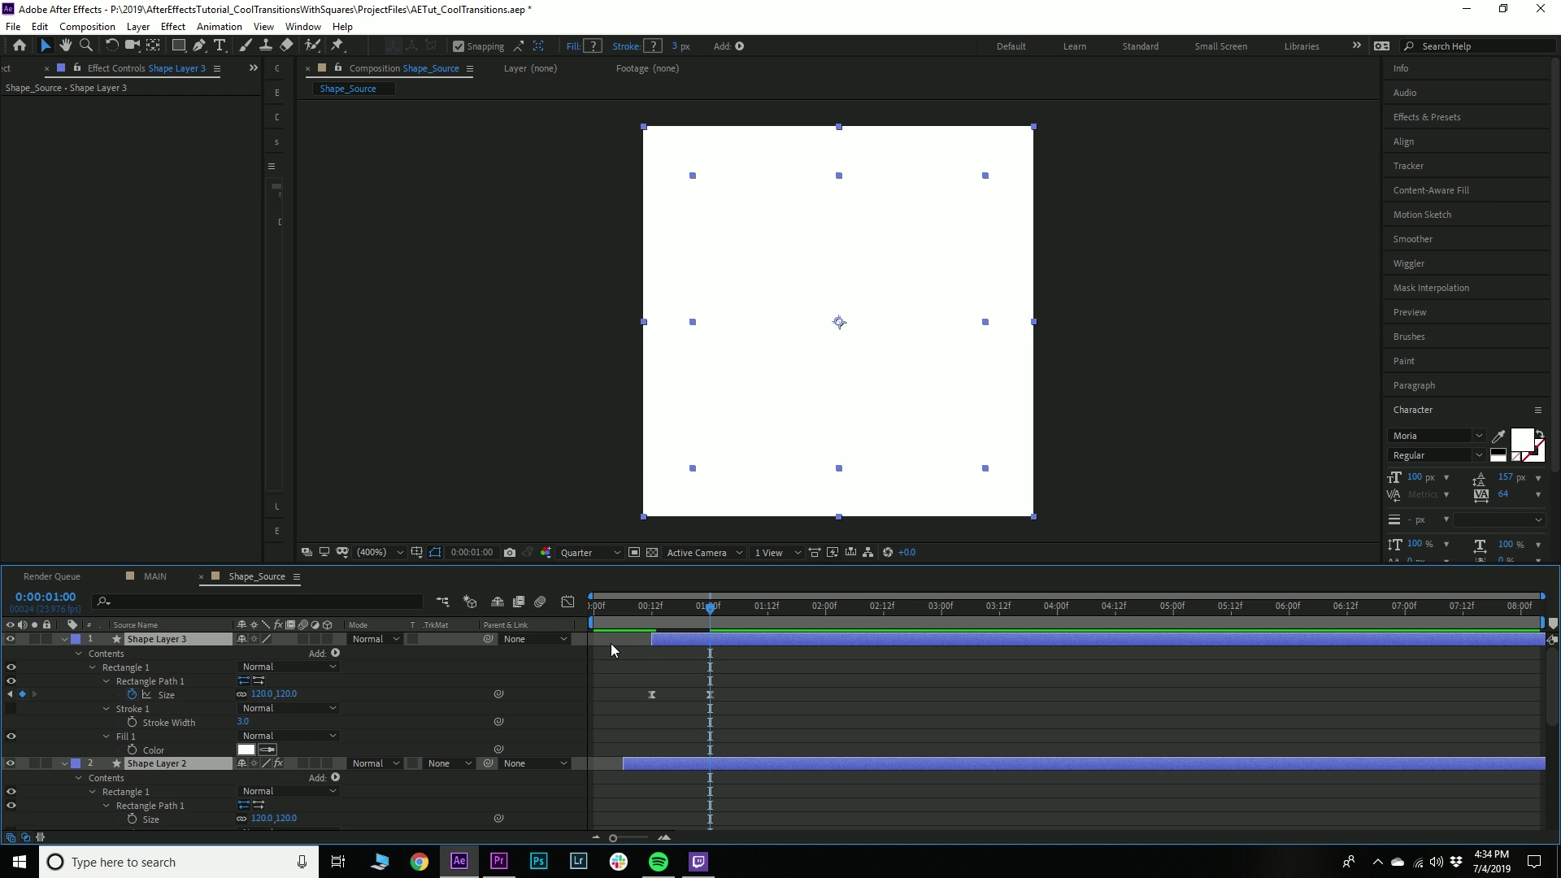
{"action": "key", "text": "ctrl+grave"}
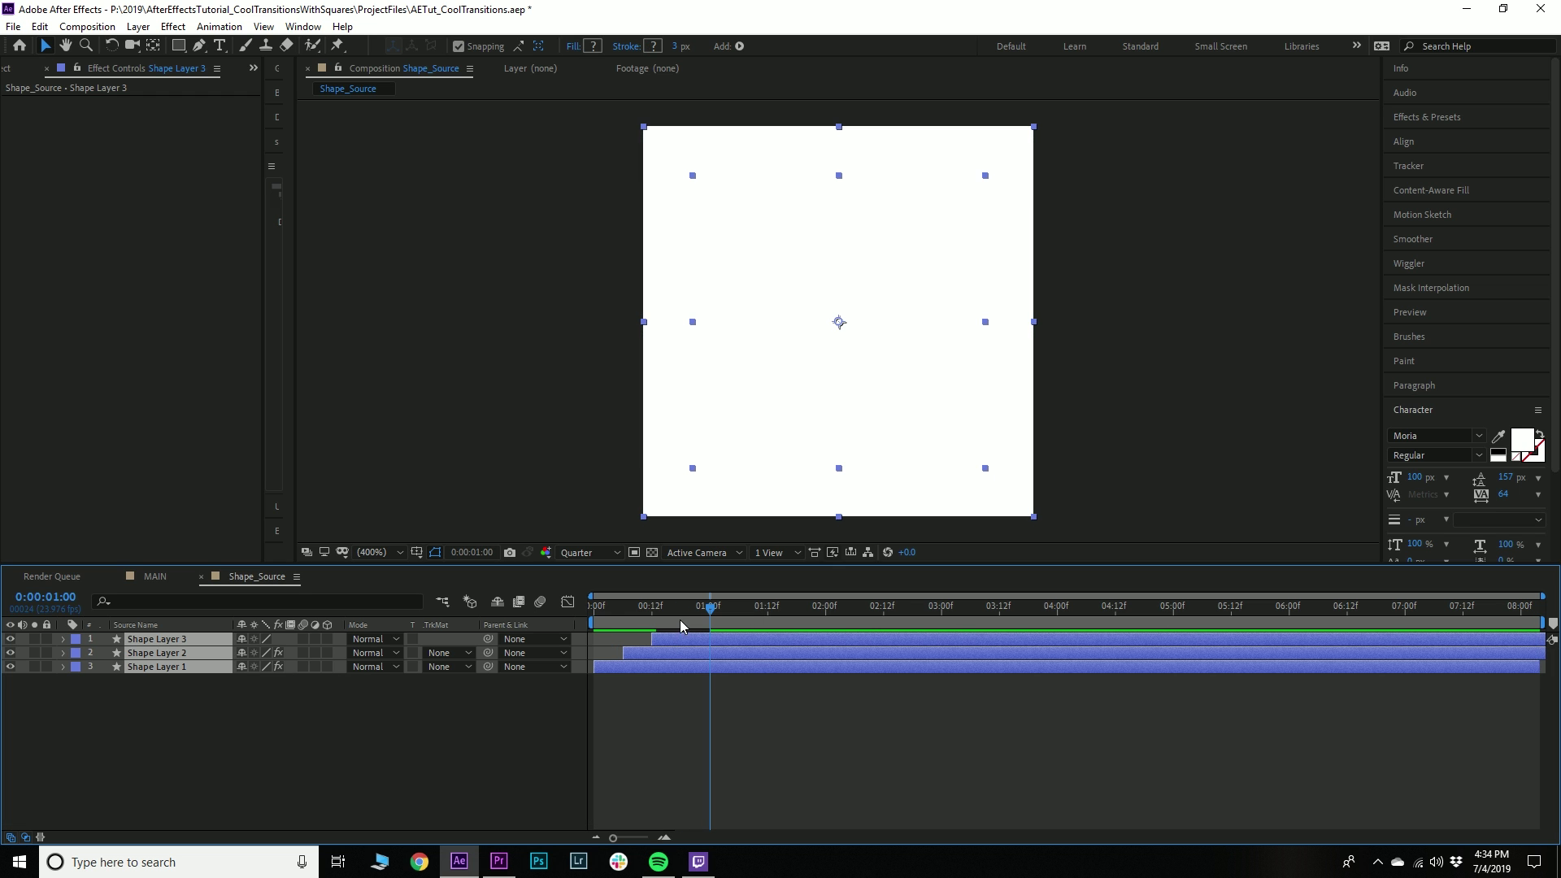
{"action": "key", "text": "Home"}
{"action": "left_click", "coordinate": [499, 763]}
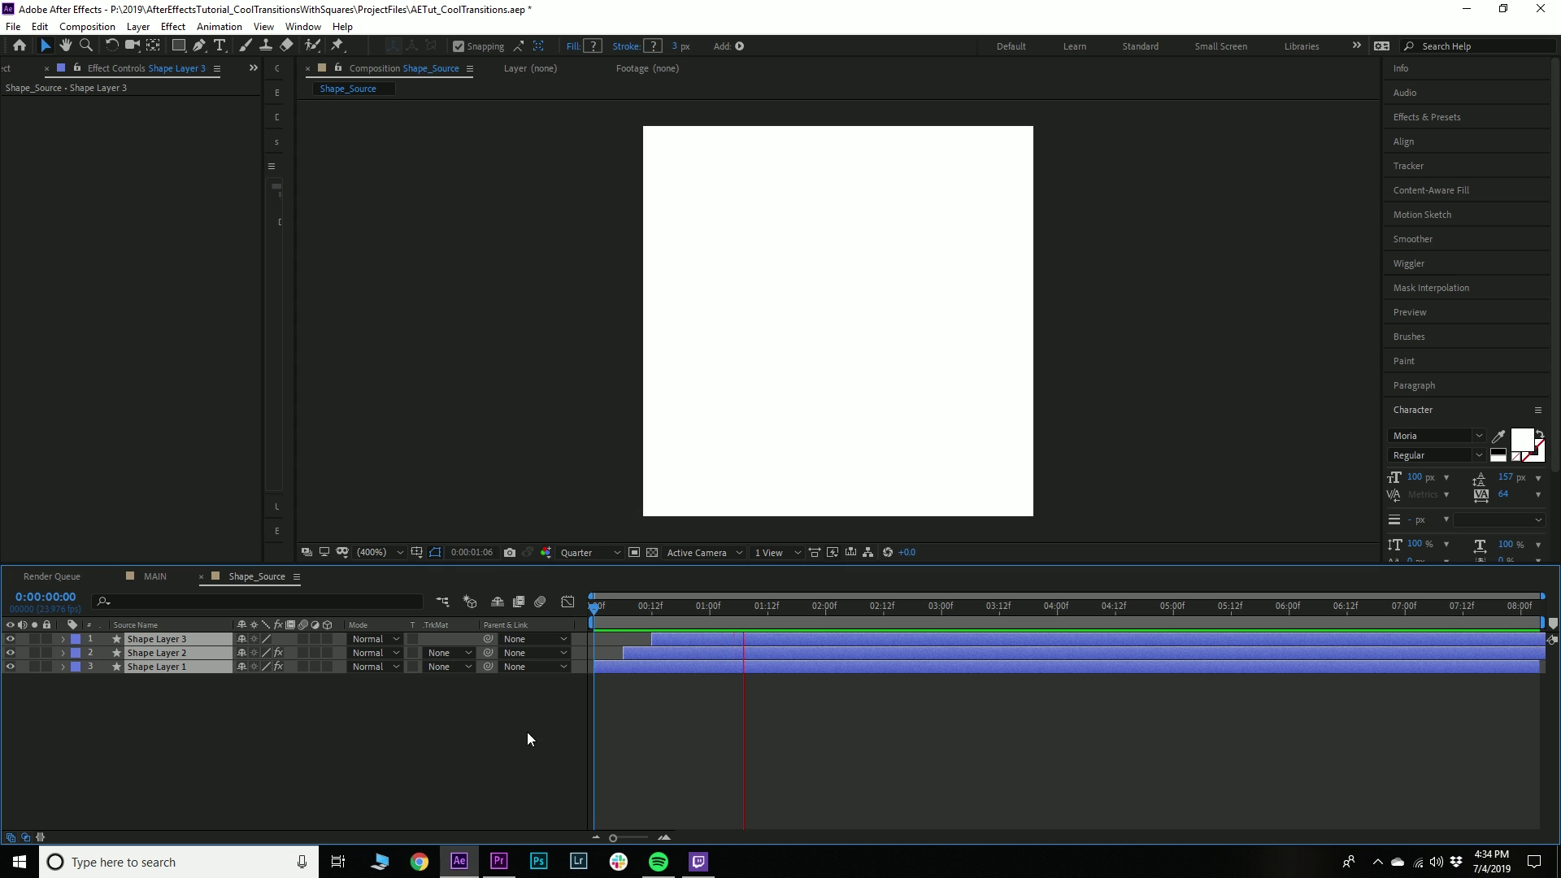
{"action": "key", "text": "space"}
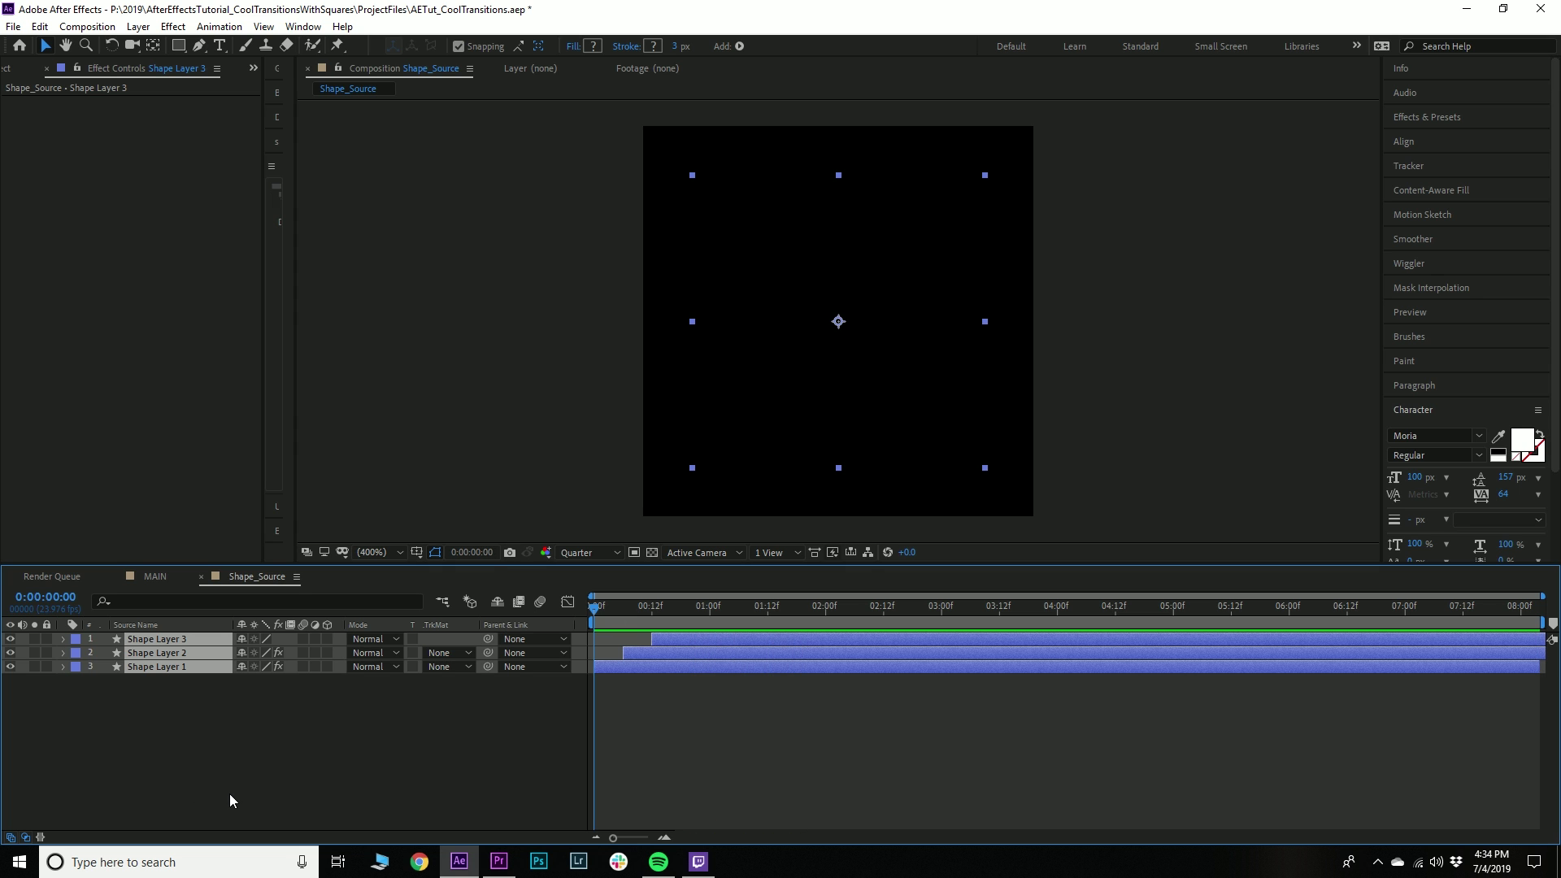
Create a new composition from the Shape_Source composition in the project's PreComps folder
{"action": "left_click", "coordinate": [252, 68]}
{"action": "left_click", "coordinate": [325, 89]}
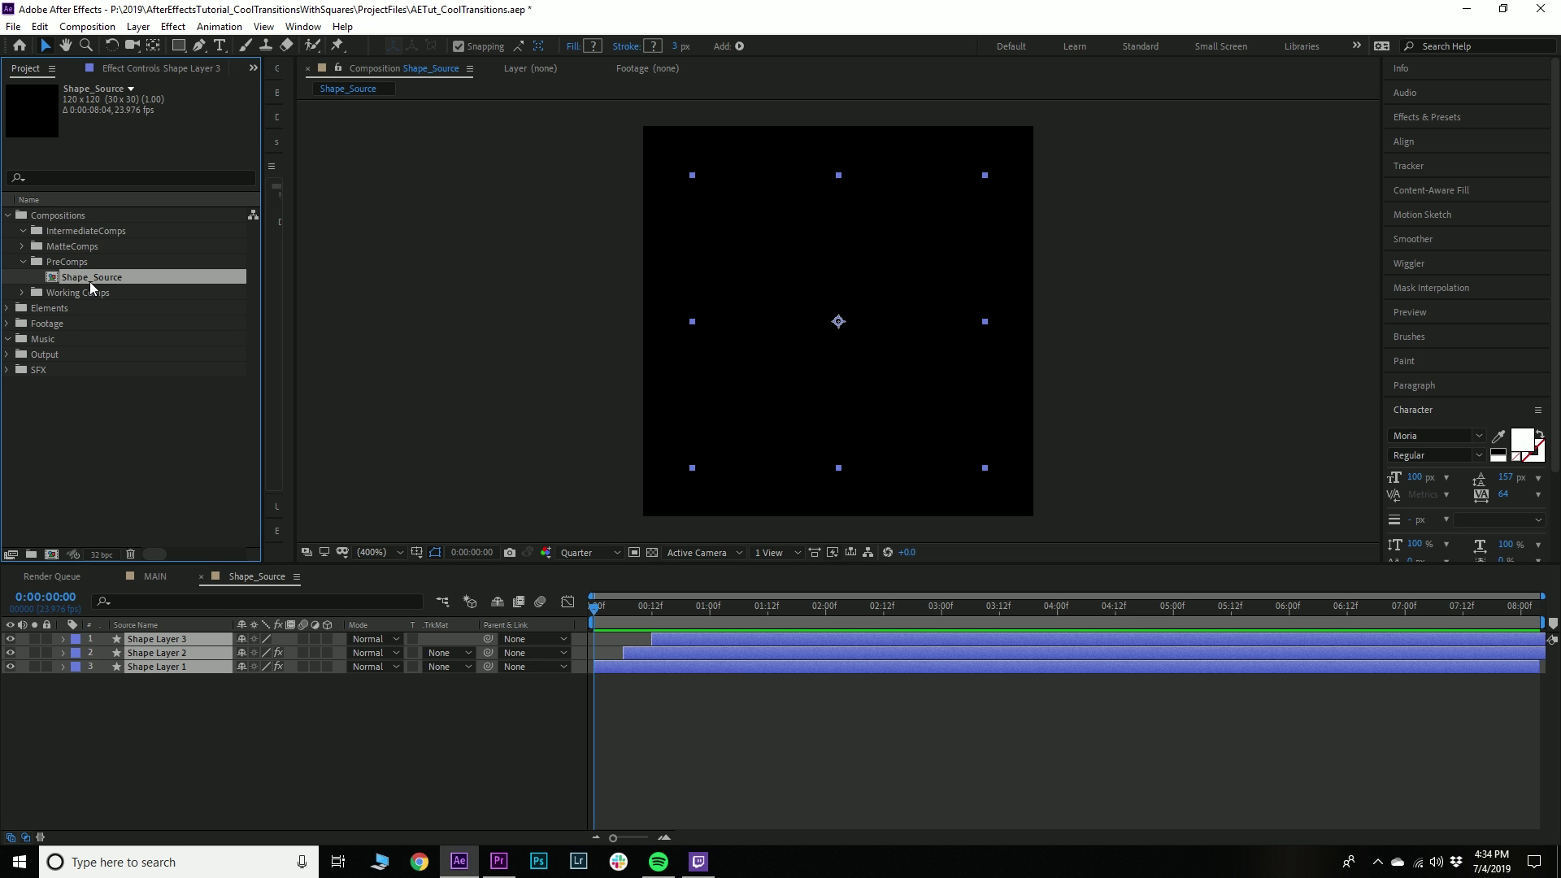
{"action": "left_click_drag", "start_coordinate": [89, 275], "coordinate": [52, 556]}
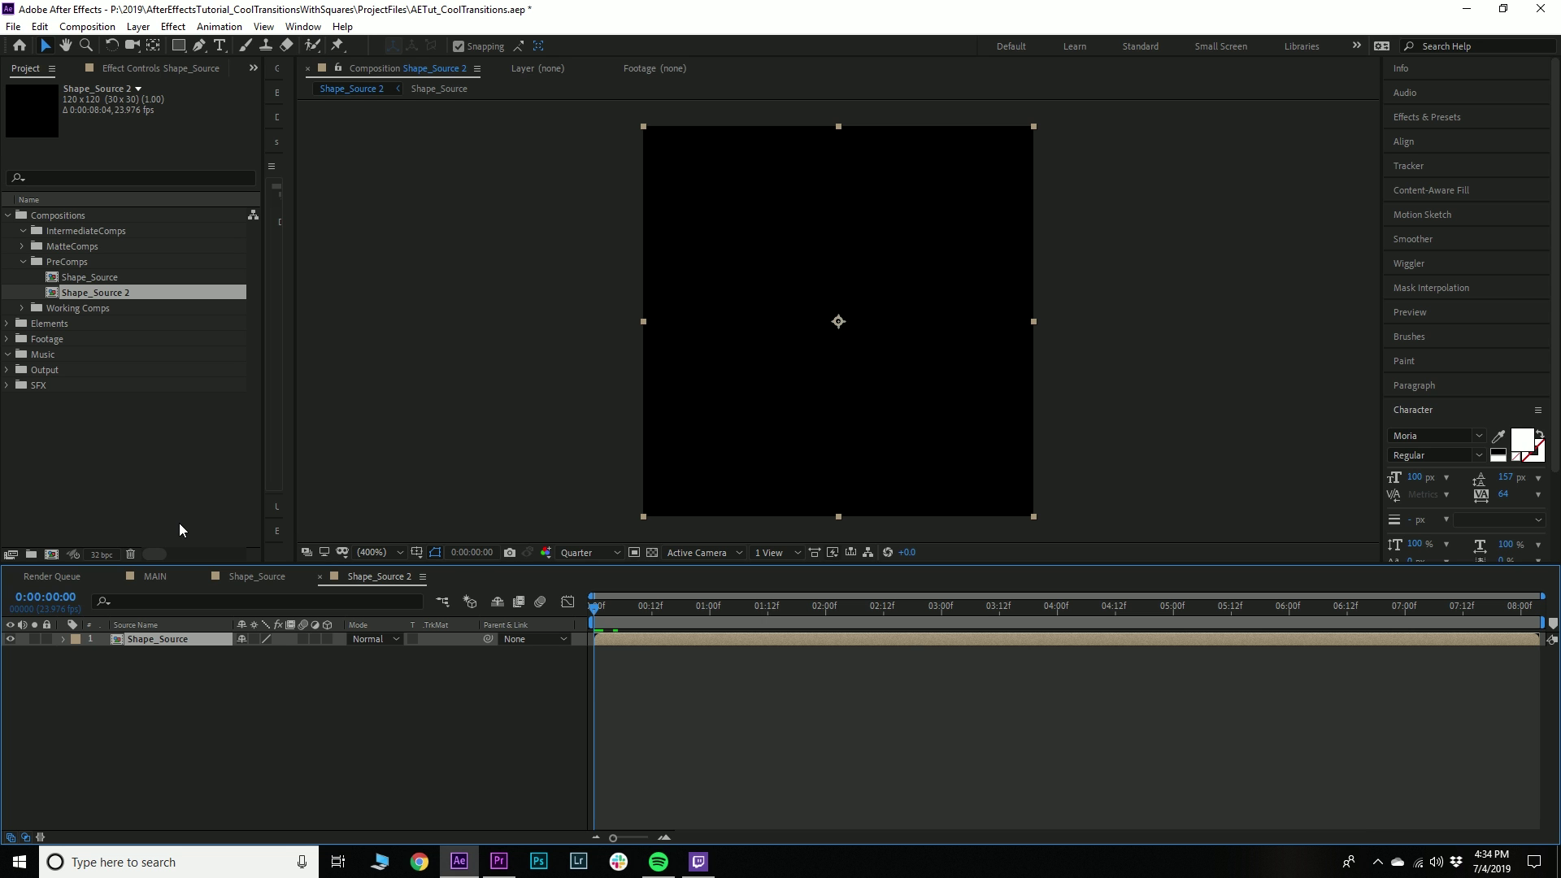
Set the new composition's size to 1920 × 1920 px and rename it Shape_Transition
{"action": "key", "text": "ctrl+k"}
{"action": "left_click", "coordinate": [539, 372]}
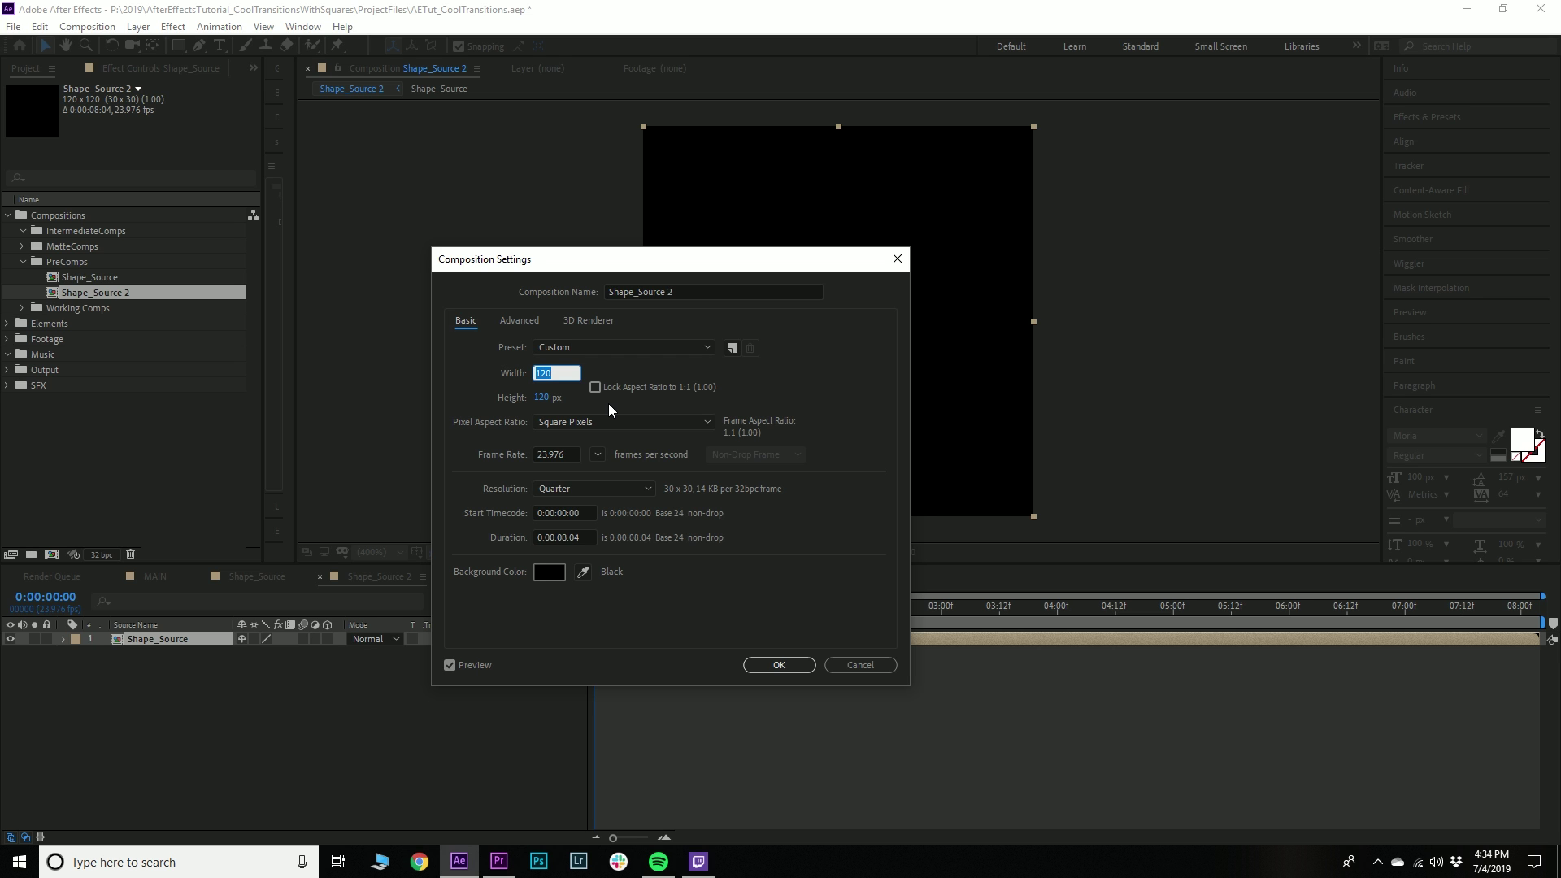
{"action": "type", "text": "1920"}
{"action": "key", "text": "Tab"}
{"action": "type", "text": "1920"}
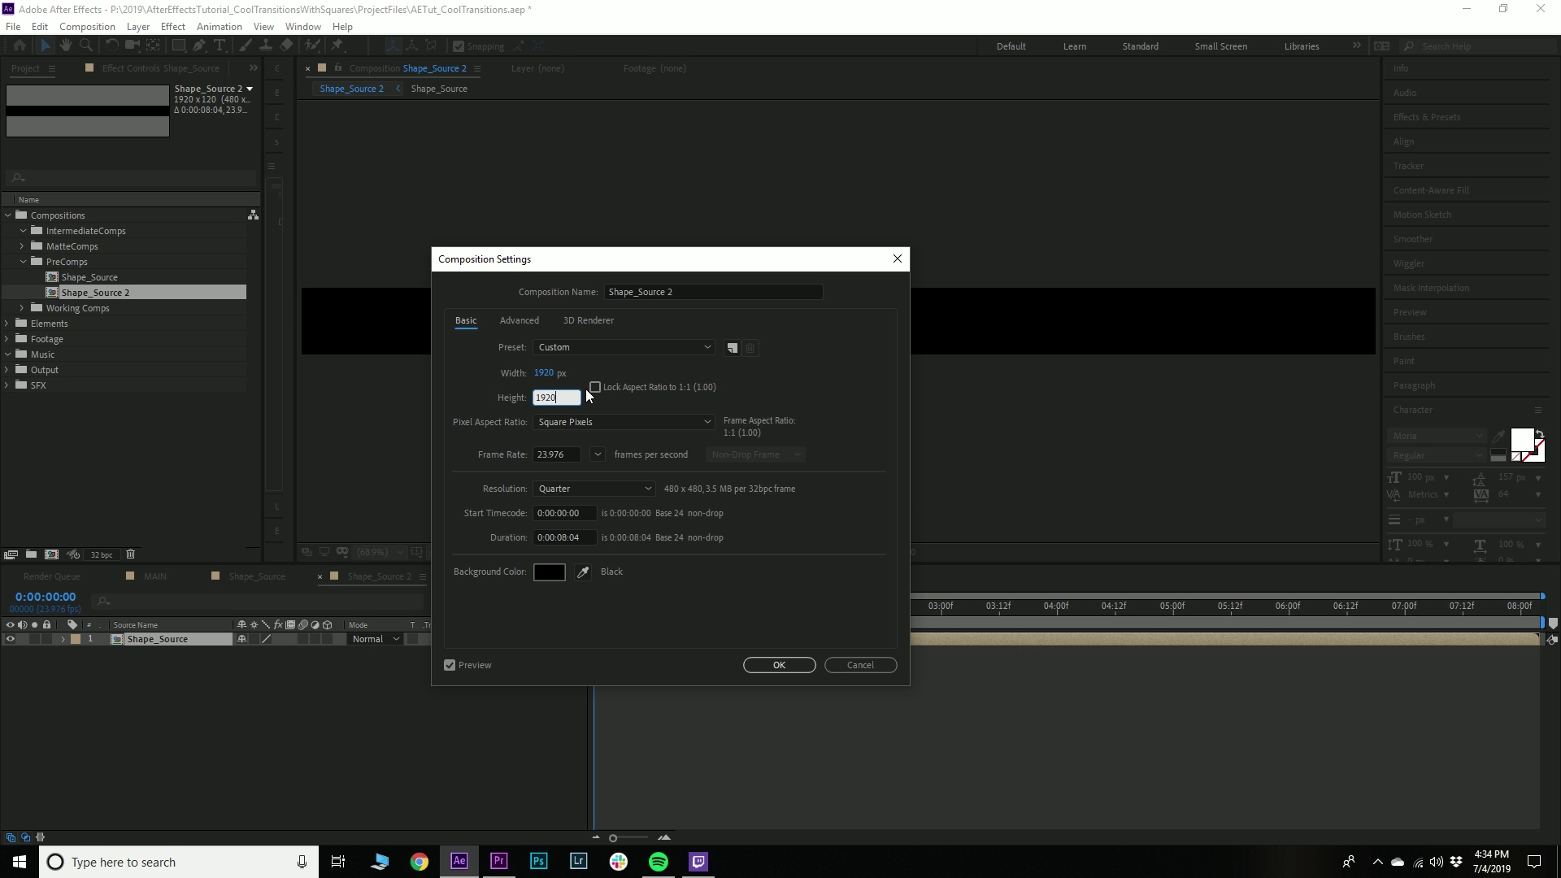
{"action": "left_click", "coordinate": [689, 293]}
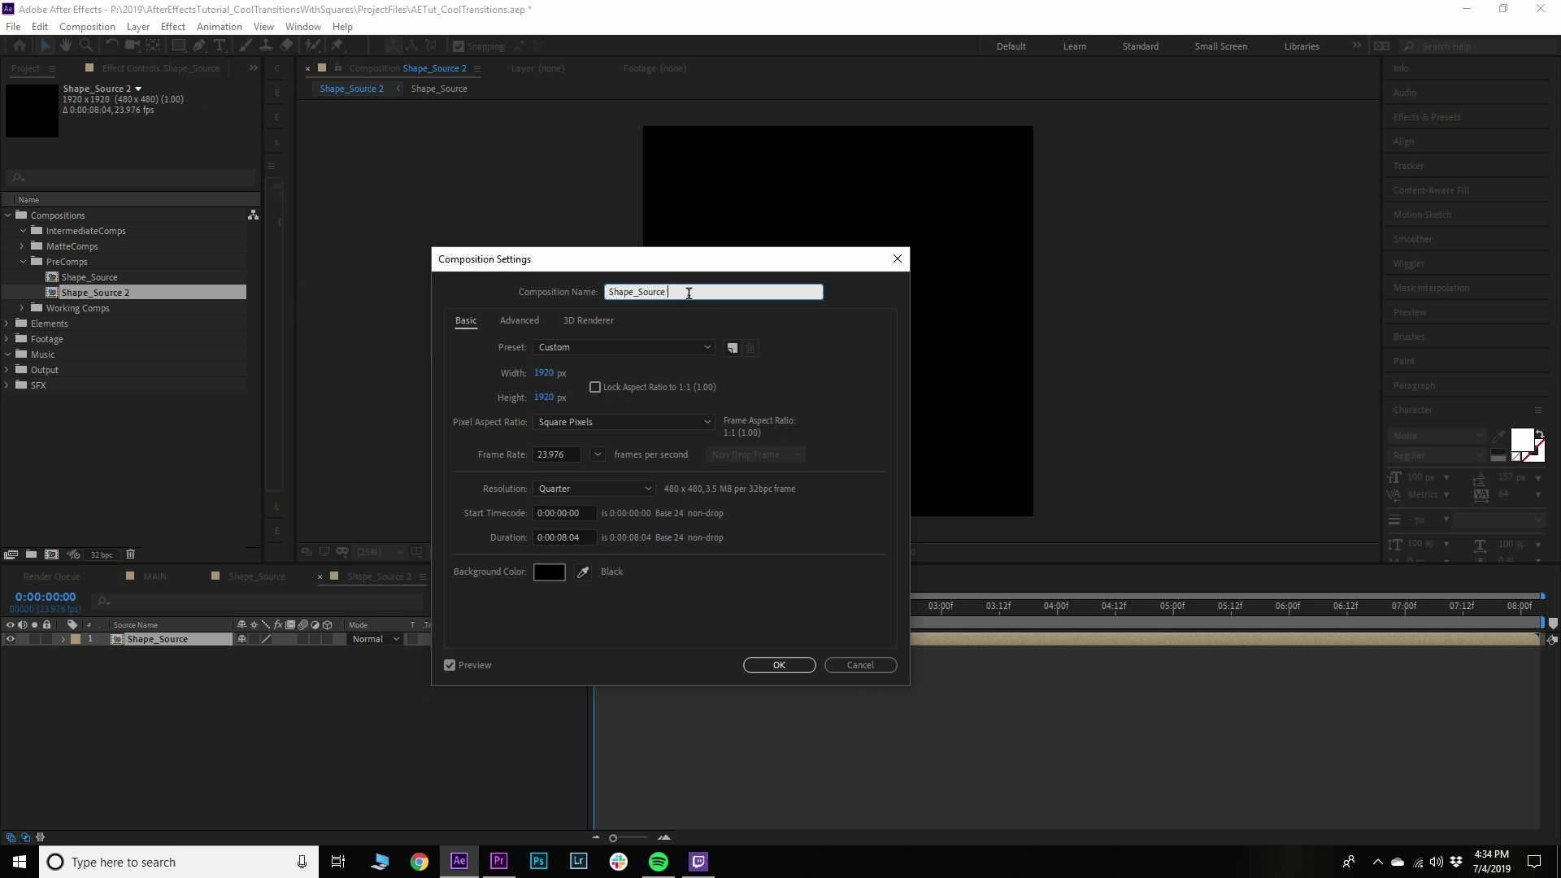
{"action": "key", "text": "BackSpace"}
{"action": "type", "text": "Transition"}
{"action": "left_click", "coordinate": [757, 660]}
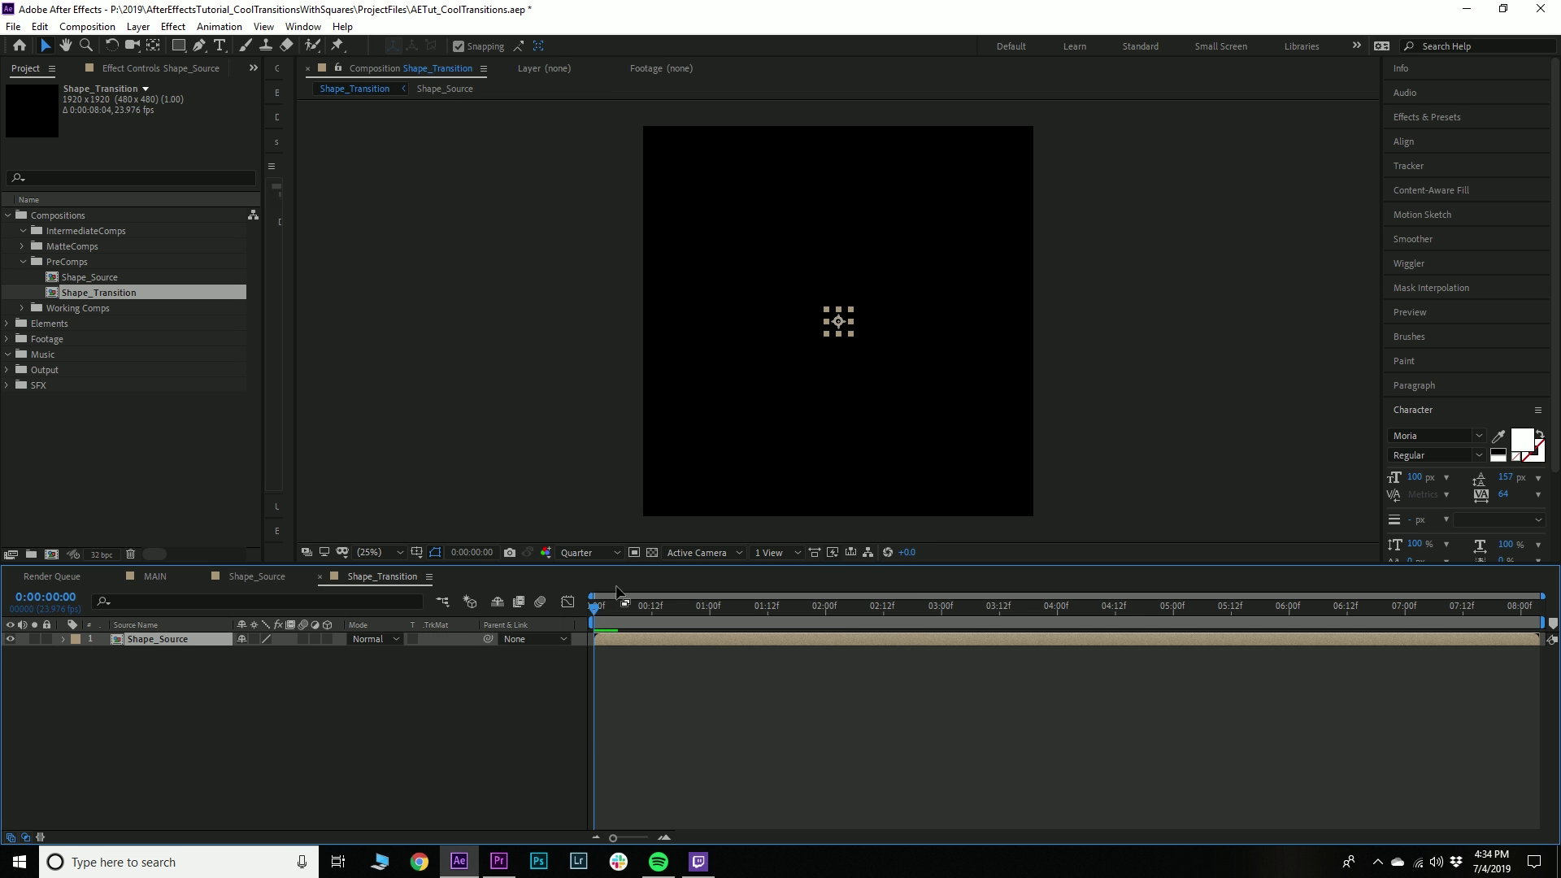
Preview the nested Shape_Source animation at the center of the Shape_Transition composition
{"action": "left_click", "coordinate": [374, 552]}
{"action": "left_click", "coordinate": [368, 285]}
{"action": "key", "text": "space"}
{"action": "key", "text": "space"}
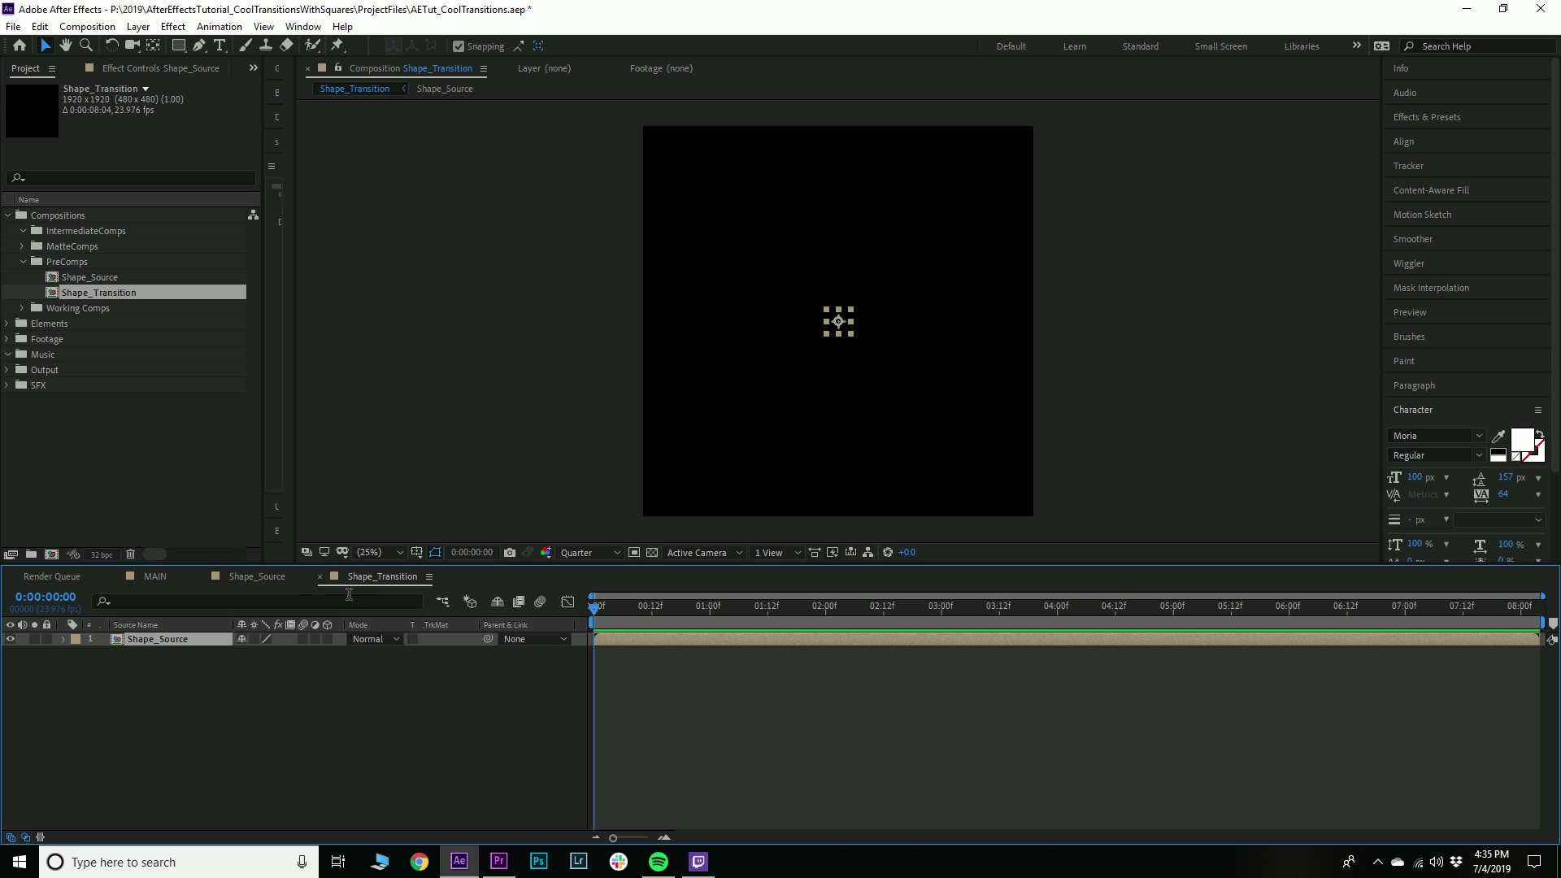
Switch to Calculator, divide 1920 by 120, and return to After Effects
{"action": "left_click", "coordinate": [20, 861]}
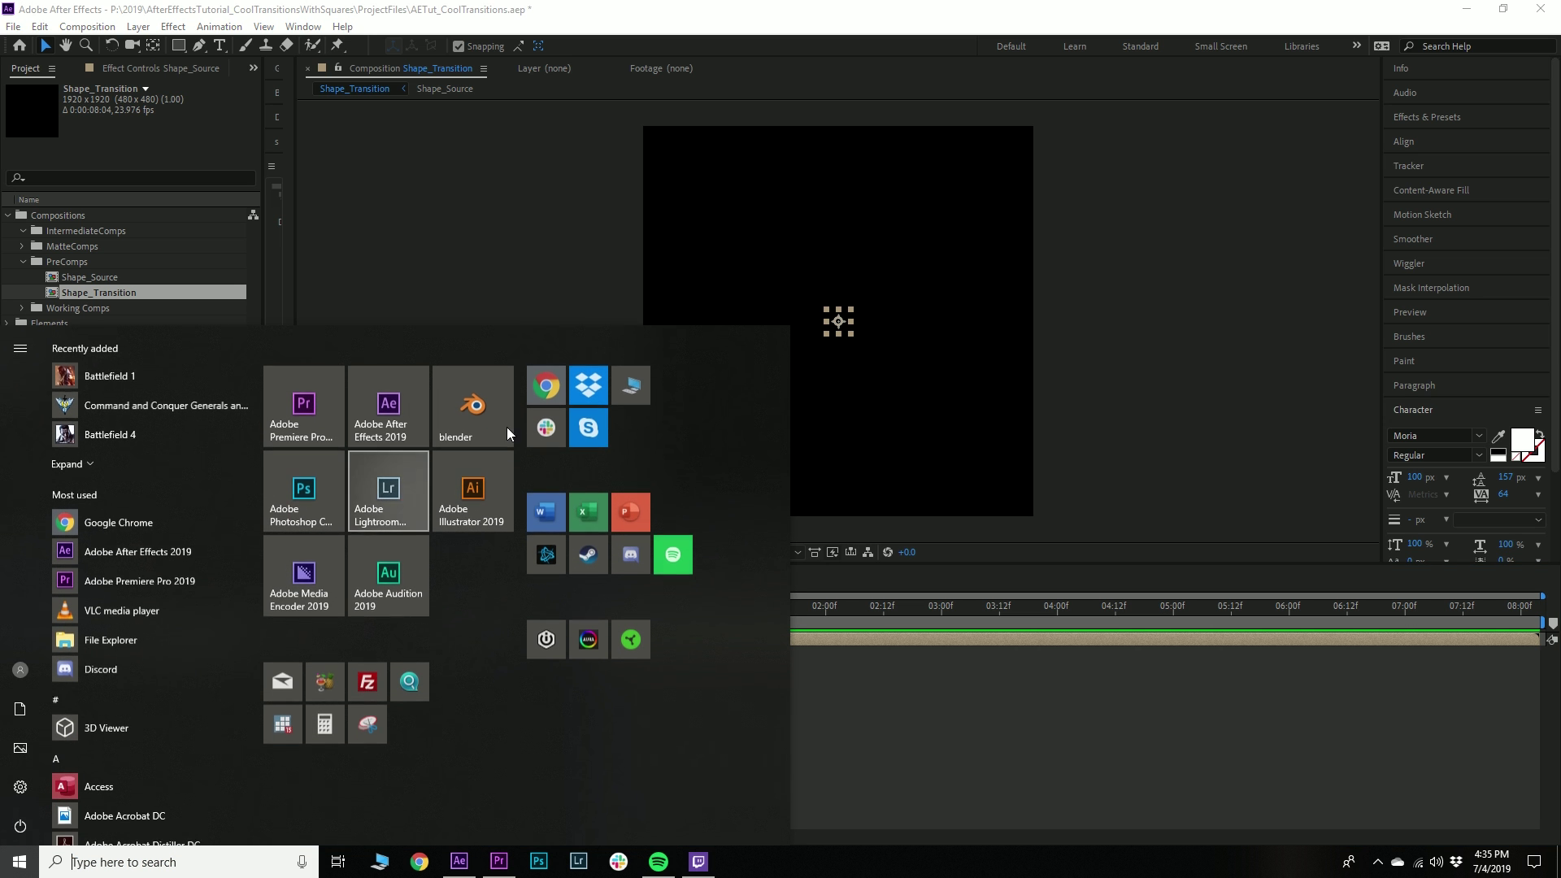
{"action": "left_click", "coordinate": [324, 723]}
{"action": "type", "text": "1920/120"}
{"action": "key", "text": "Return"}
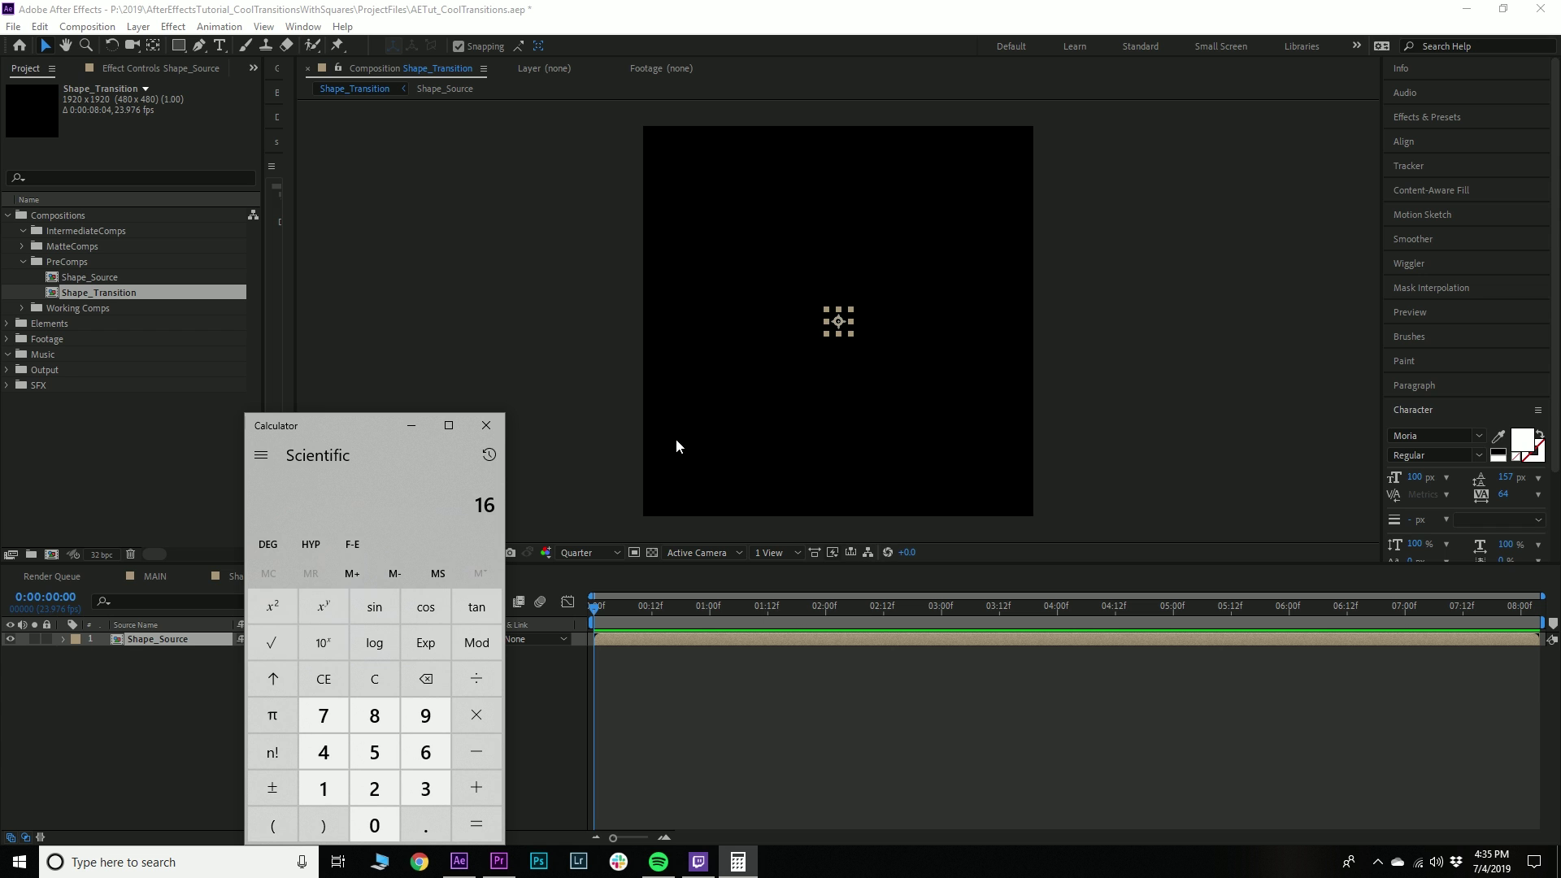
{"action": "left_click", "coordinate": [484, 426]}
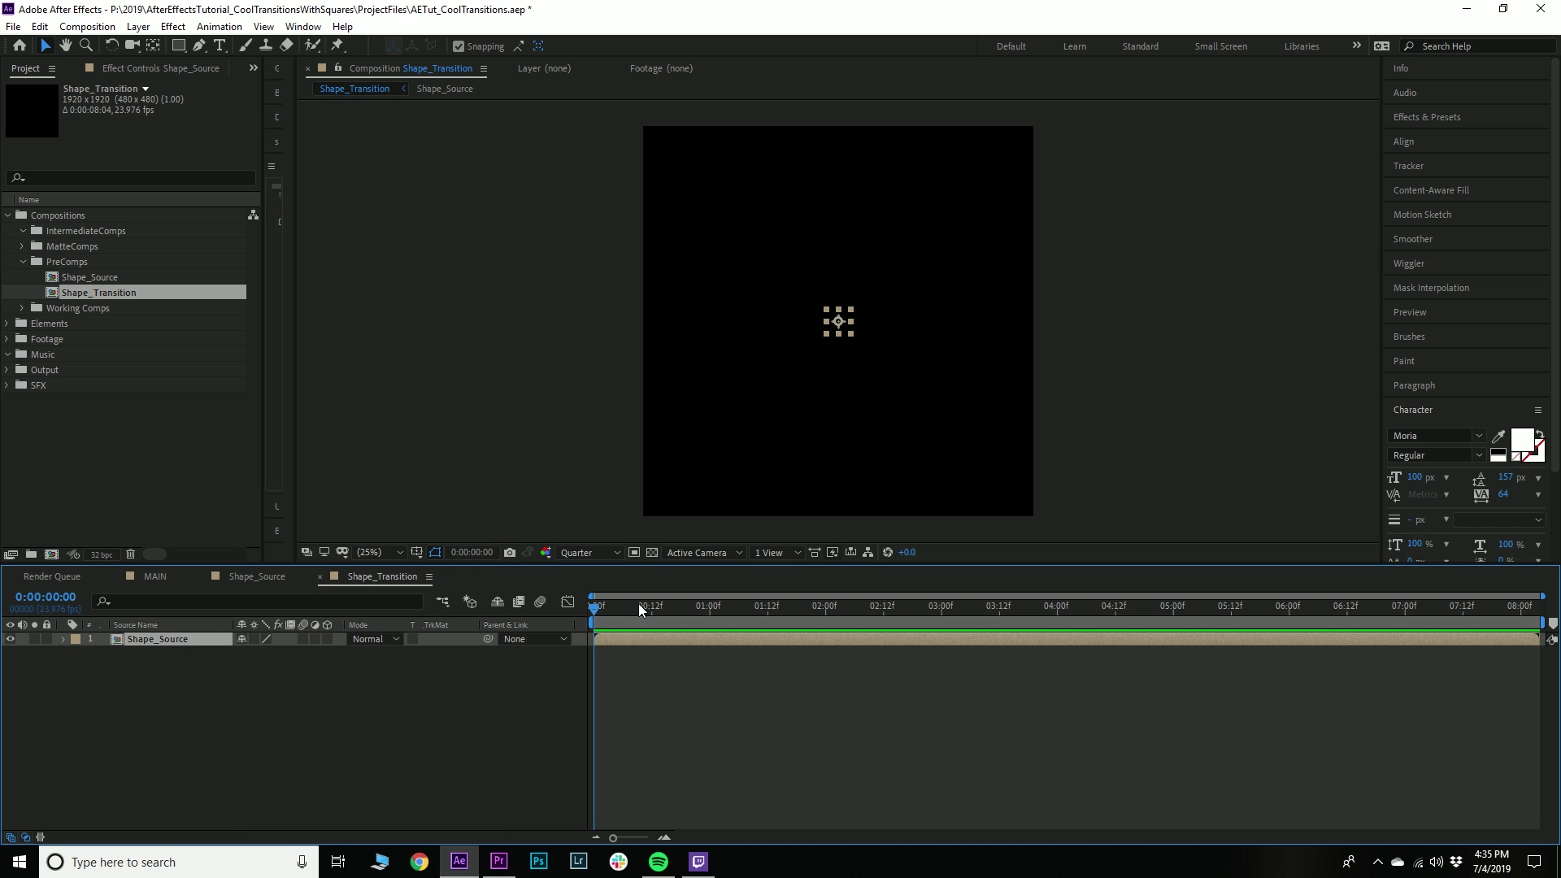
Open the Clones dialog of the Utility Box script and place it clear of the composition view
{"action": "left_click", "coordinate": [289, 212]}
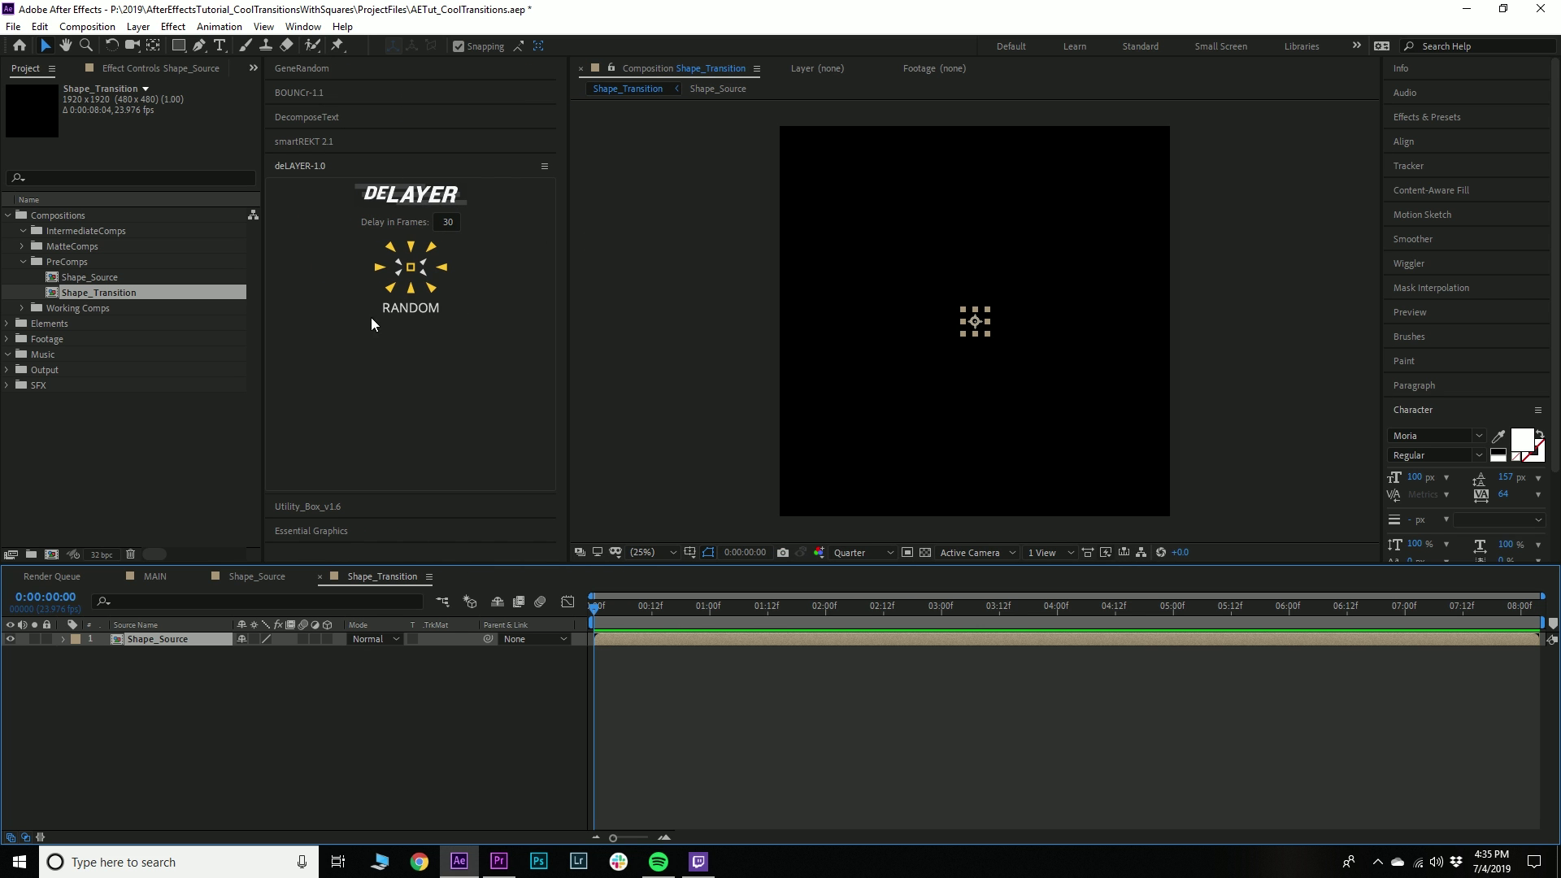
{"action": "left_click", "coordinate": [320, 512]}
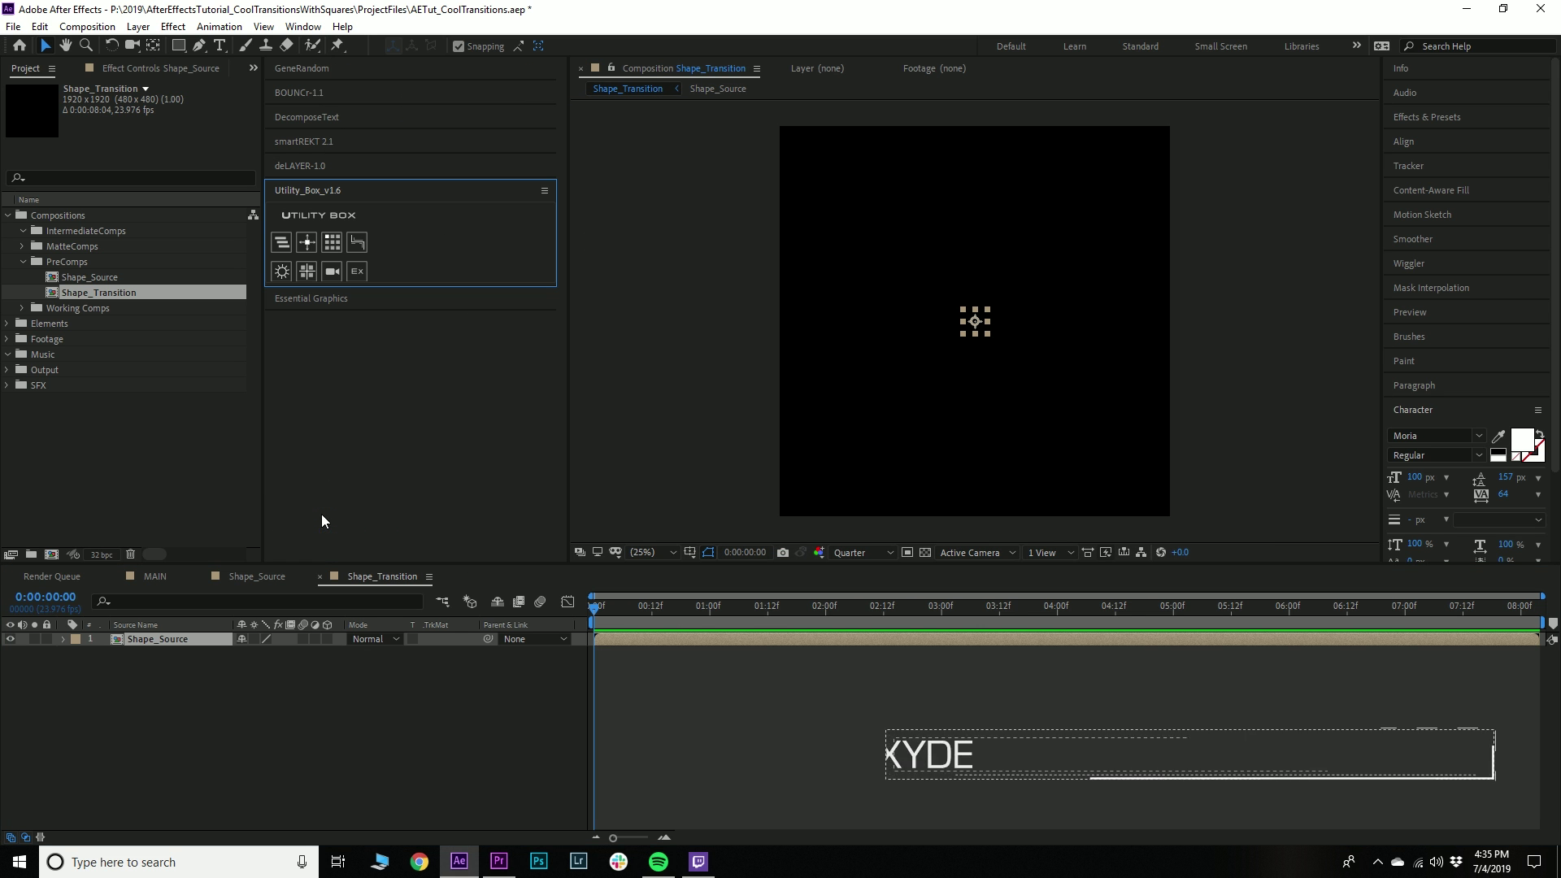
{"action": "left_click", "coordinate": [332, 247]}
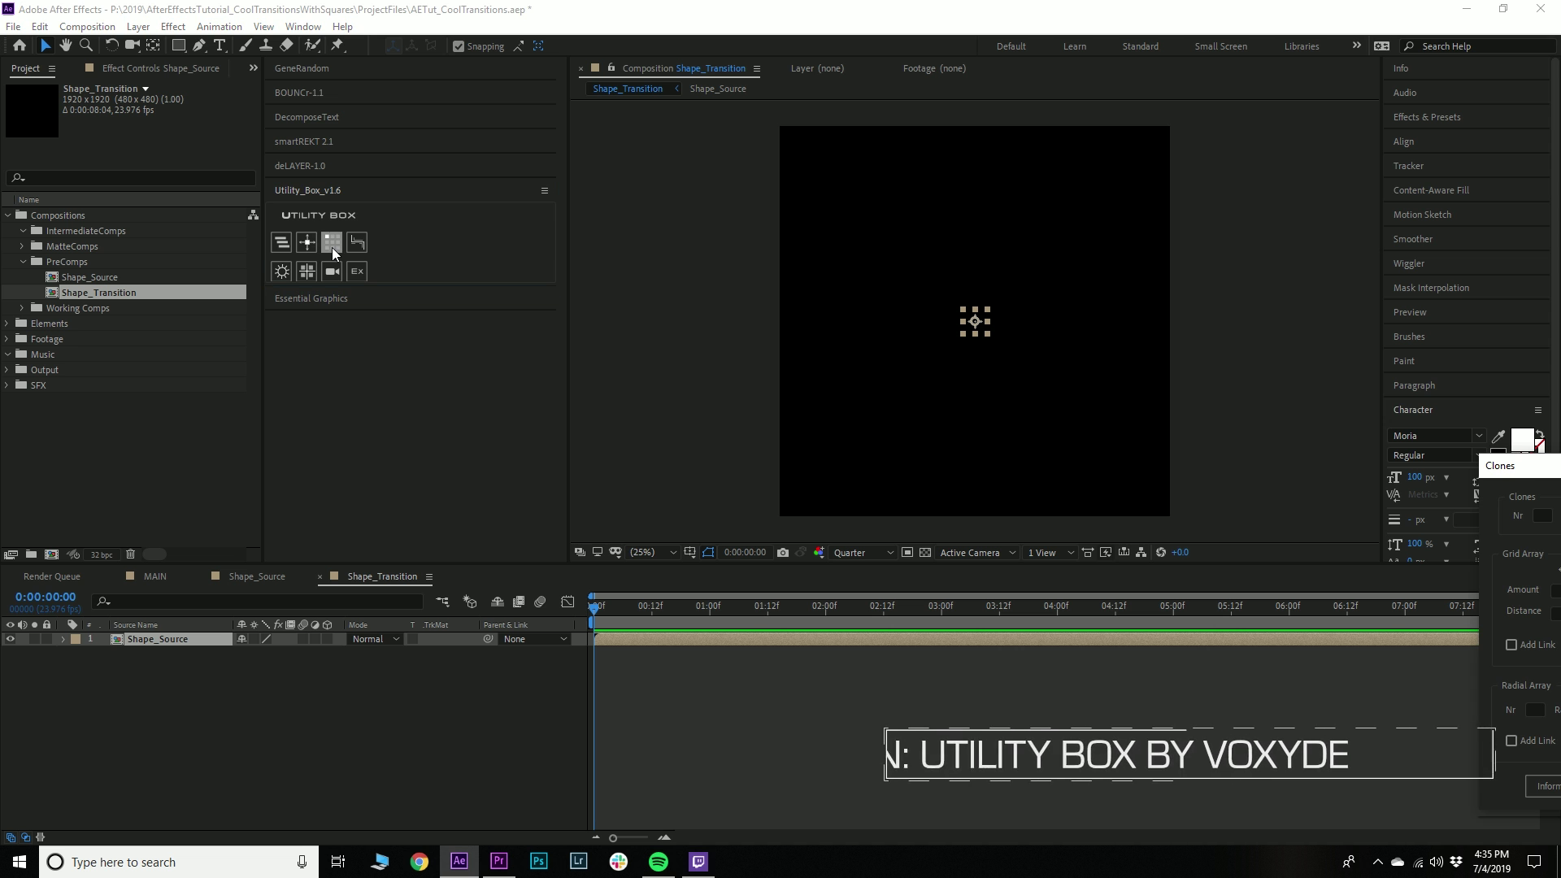
{"action": "left_click_drag", "start_coordinate": [1520, 465], "coordinate": [521, 138]}
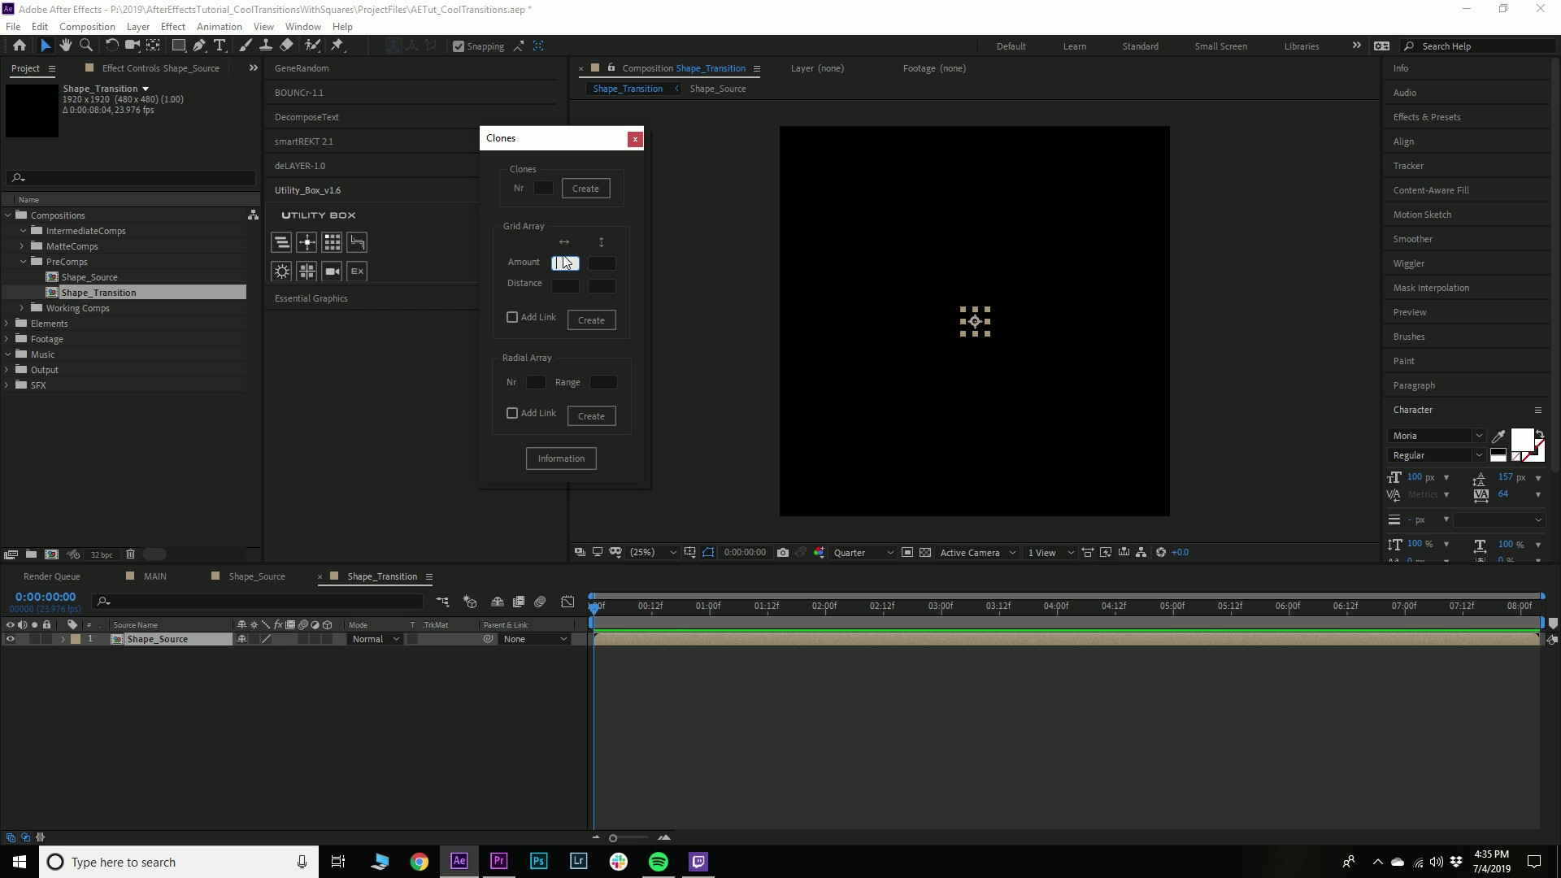
Create a linked grid array of 17 × 17 clones of Shape_Source, spaced 120 apart horizontally and vertically
{"action": "type", "text": "17"}
{"action": "key", "text": "Tab"}
{"action": "type", "text": "120"}
{"action": "key", "text": "Tab"}
{"action": "type", "text": "17"}
{"action": "key", "text": "Tab"}
{"action": "type", "text": "120"}
{"action": "left_click", "coordinate": [512, 317]}
{"action": "left_click", "coordinate": [583, 323]}
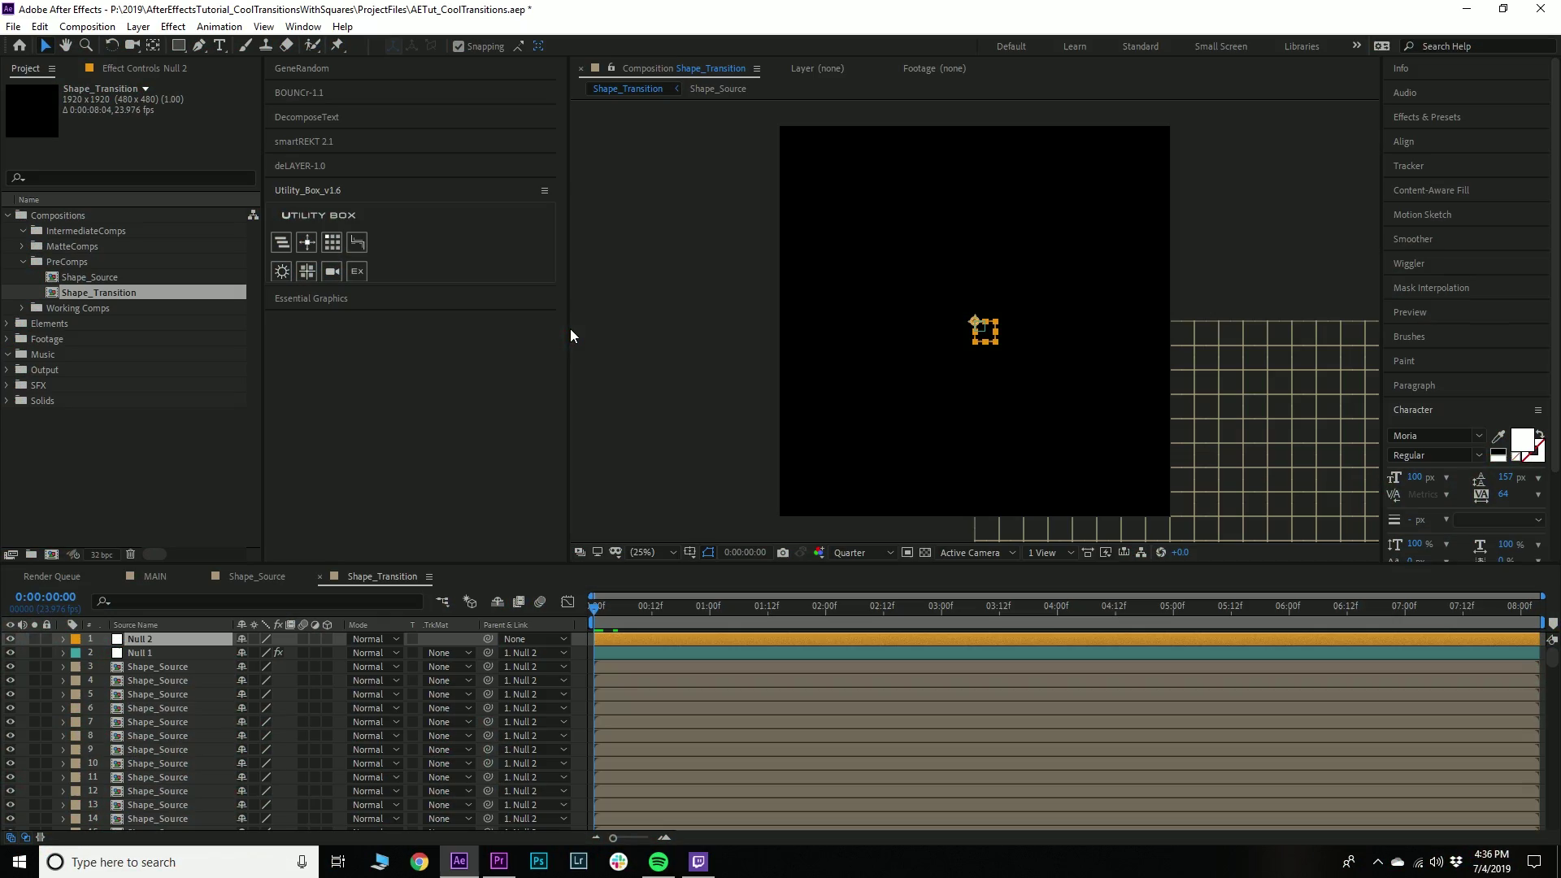
Examine the full stack of cloned layers in the Shape_Transition timeline down to the last layer
{"action": "left_click", "coordinate": [178, 681]}
{"action": "key", "text": "grave"}
{"action": "scroll", "coordinate": [431, 588], "scroll_direction": "down", "scroll_amount": 15}
{"action": "scroll", "coordinate": [388, 501], "scroll_direction": "down", "scroll_amount": 20}
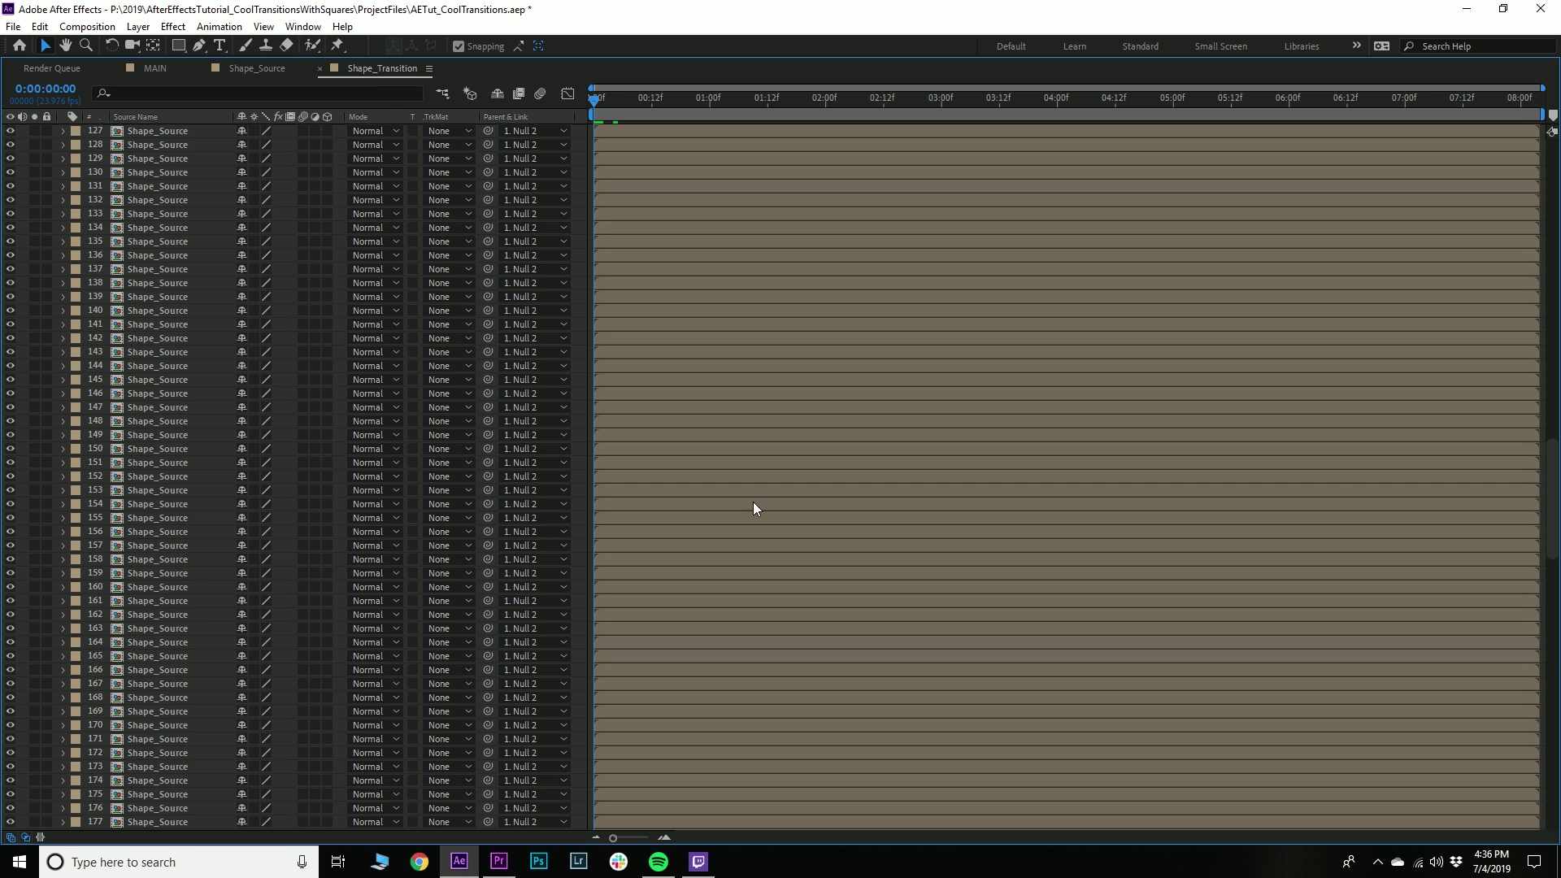
{"action": "left_click_drag", "start_coordinate": [1544, 527], "coordinate": [1525, 818]}
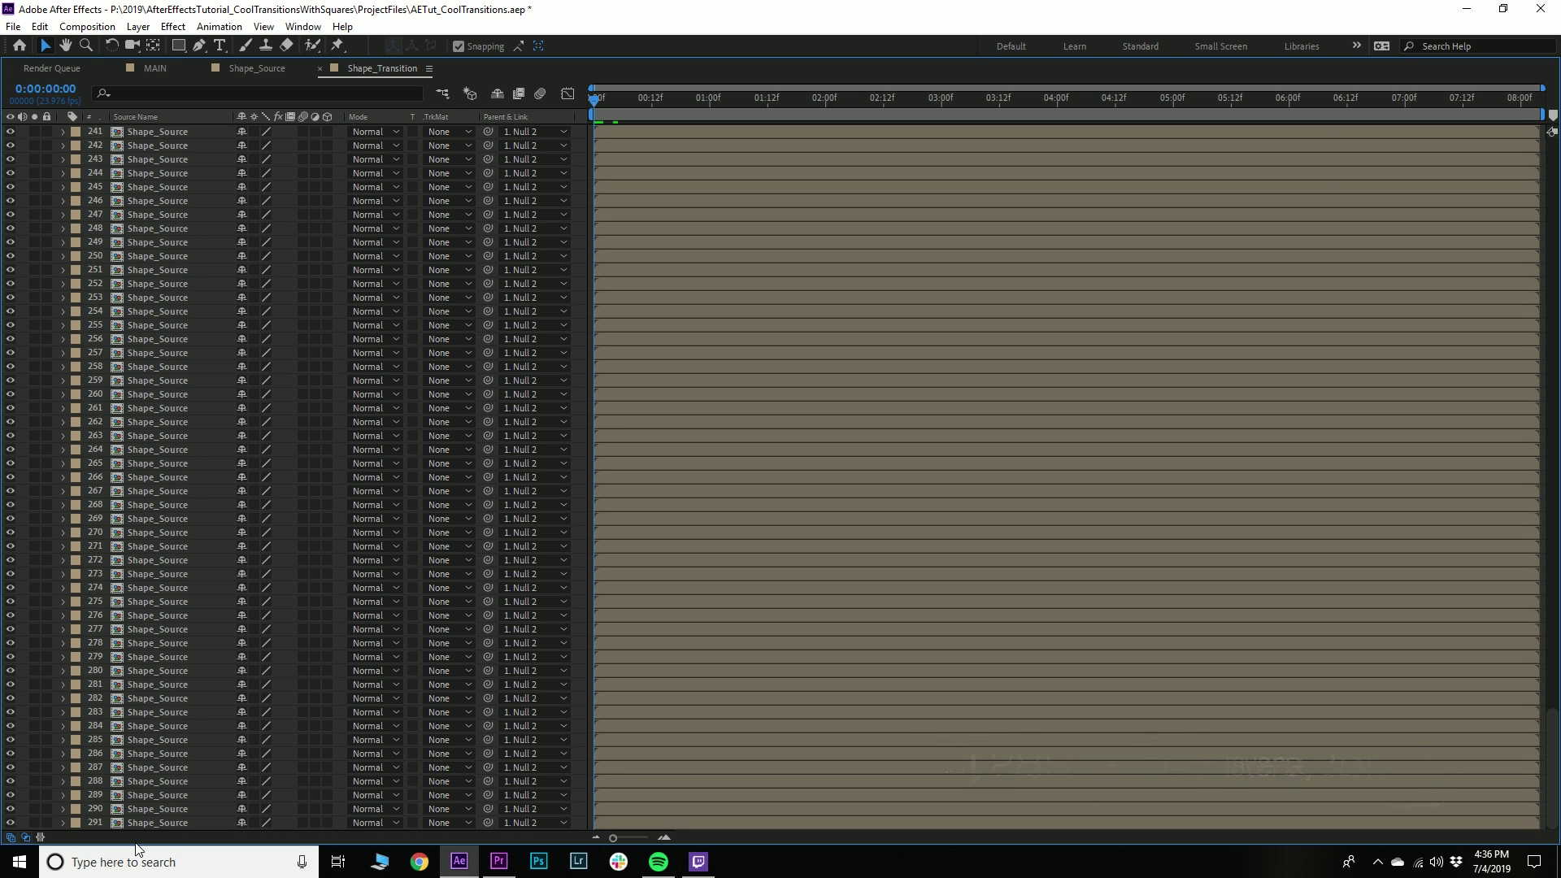
{"action": "left_click", "coordinate": [163, 825]}
{"action": "left_click_drag", "start_coordinate": [1552, 787], "coordinate": [1537, 138]}
{"action": "key", "text": "grave"}
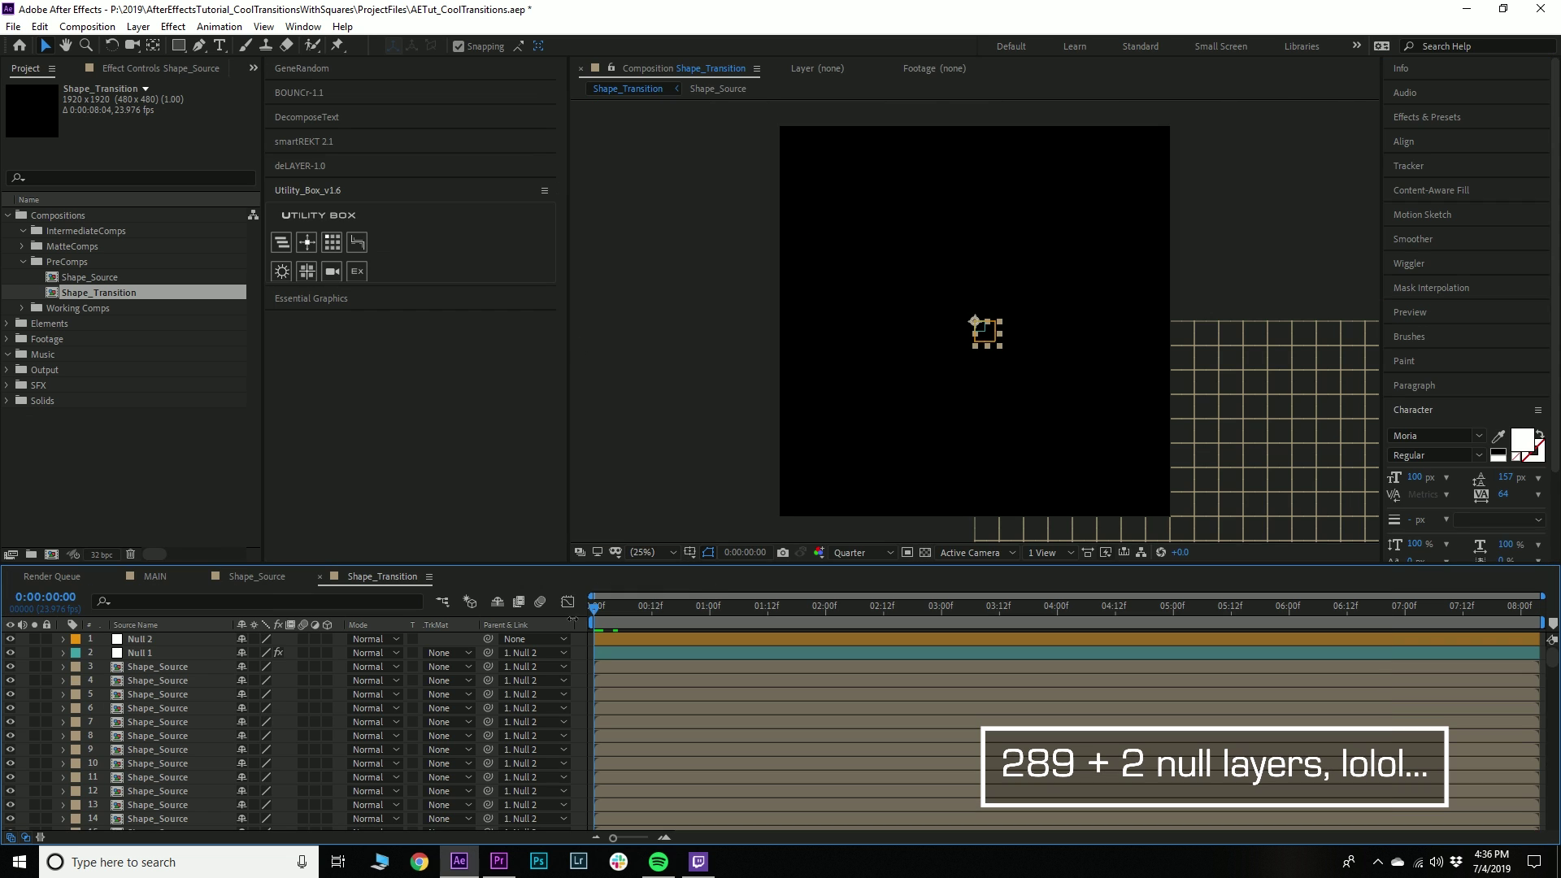
Position the parent null, Null 2, at -60, -60 so the clone grid covers the whole composition, and check the coverage over time
{"action": "left_click", "coordinate": [140, 641]}
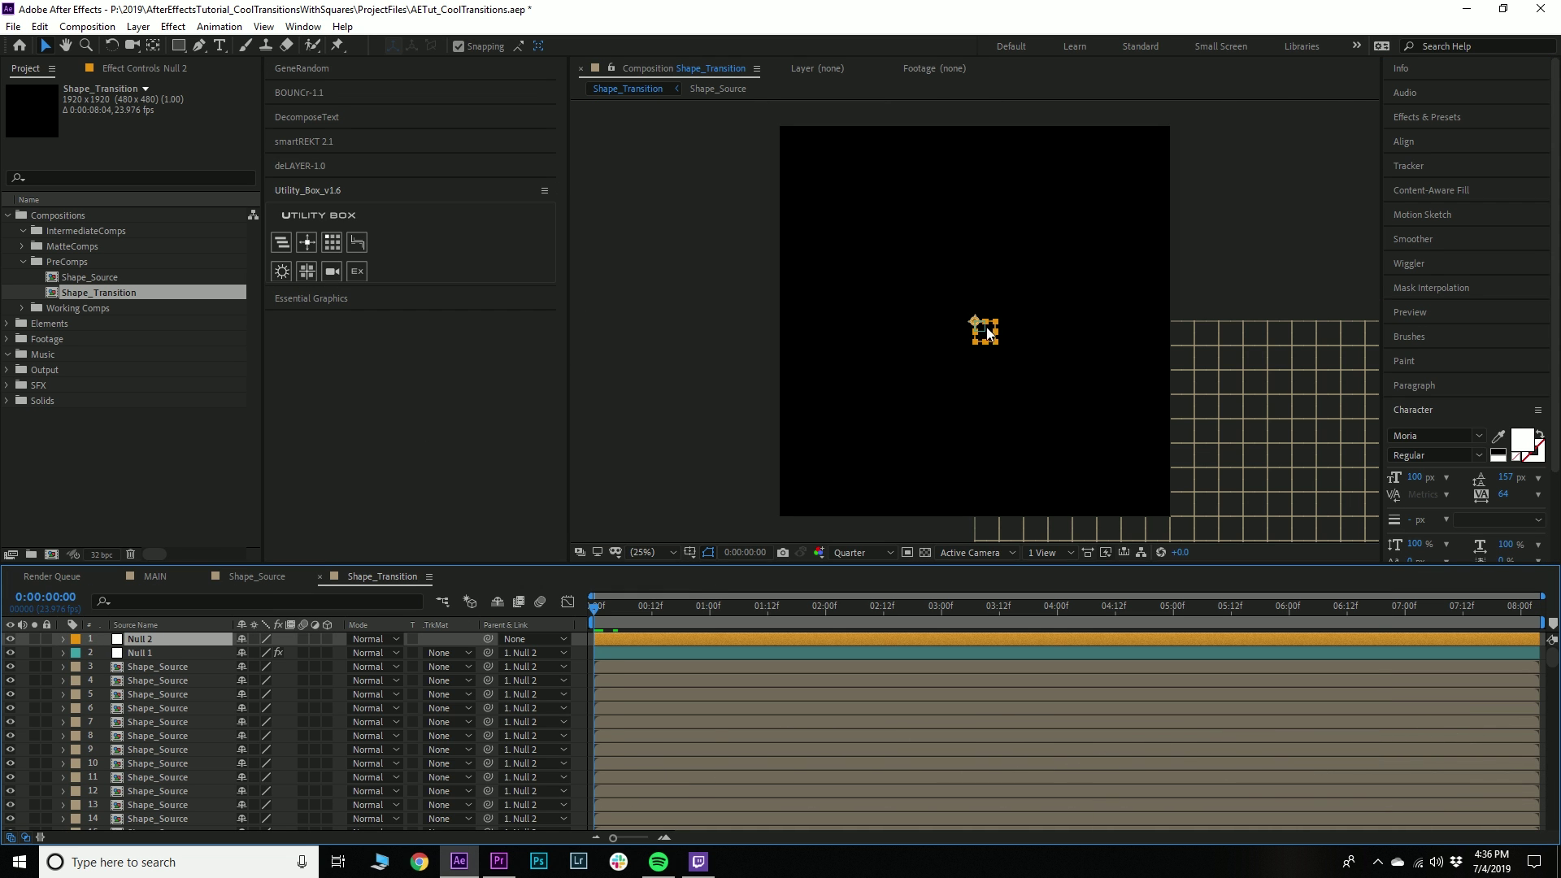
{"action": "left_click_drag", "start_coordinate": [975, 322], "coordinate": [764, 118]}
{"action": "left_click_drag", "start_coordinate": [615, 610], "coordinate": [758, 616]}
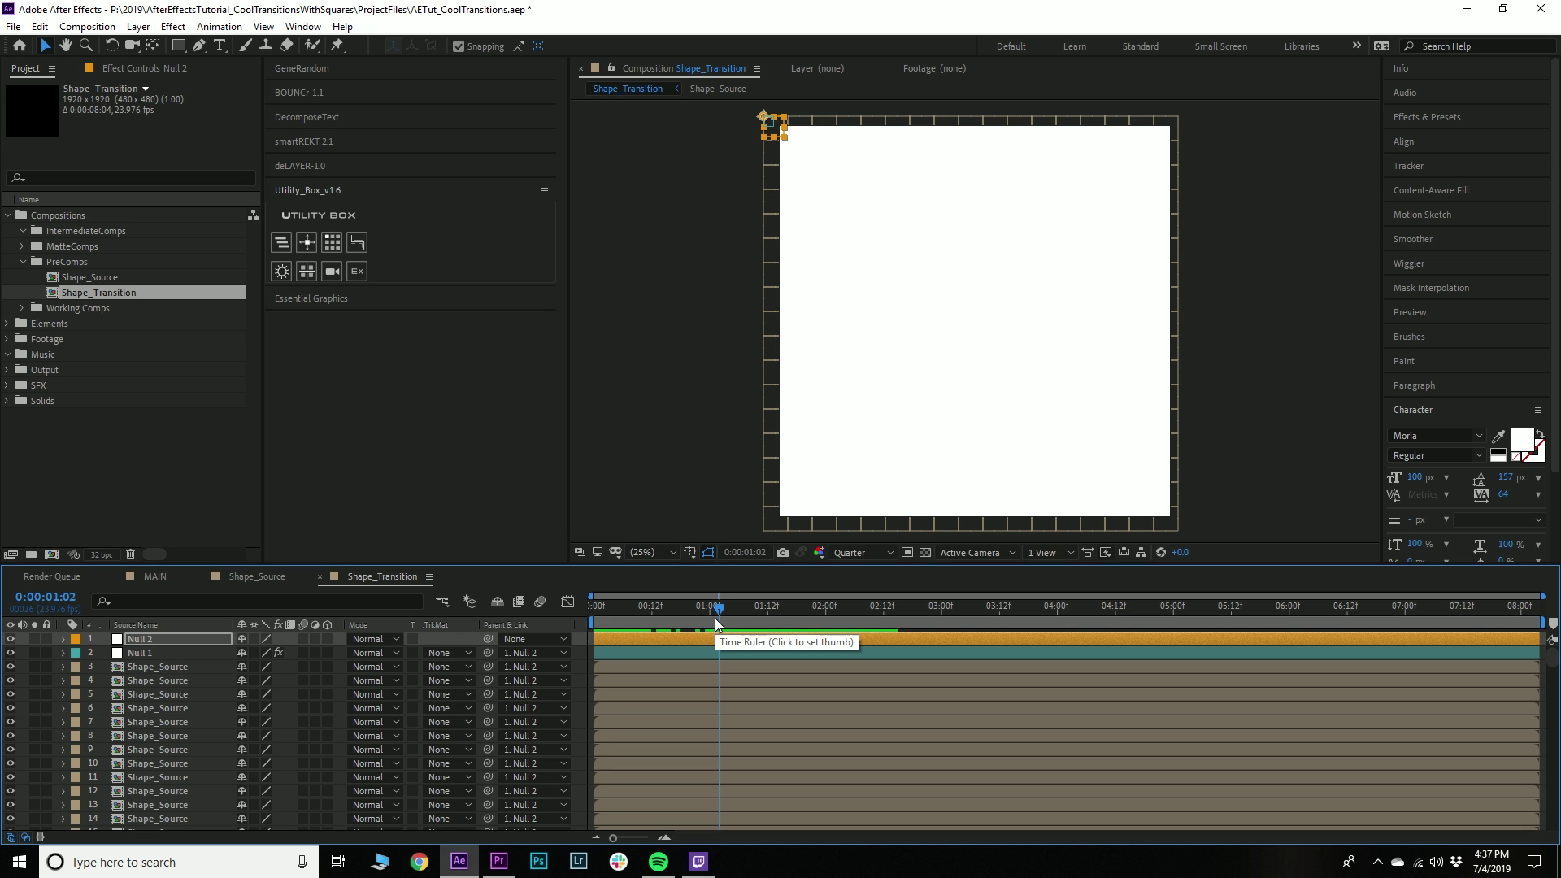
{"action": "key", "text": "p"}
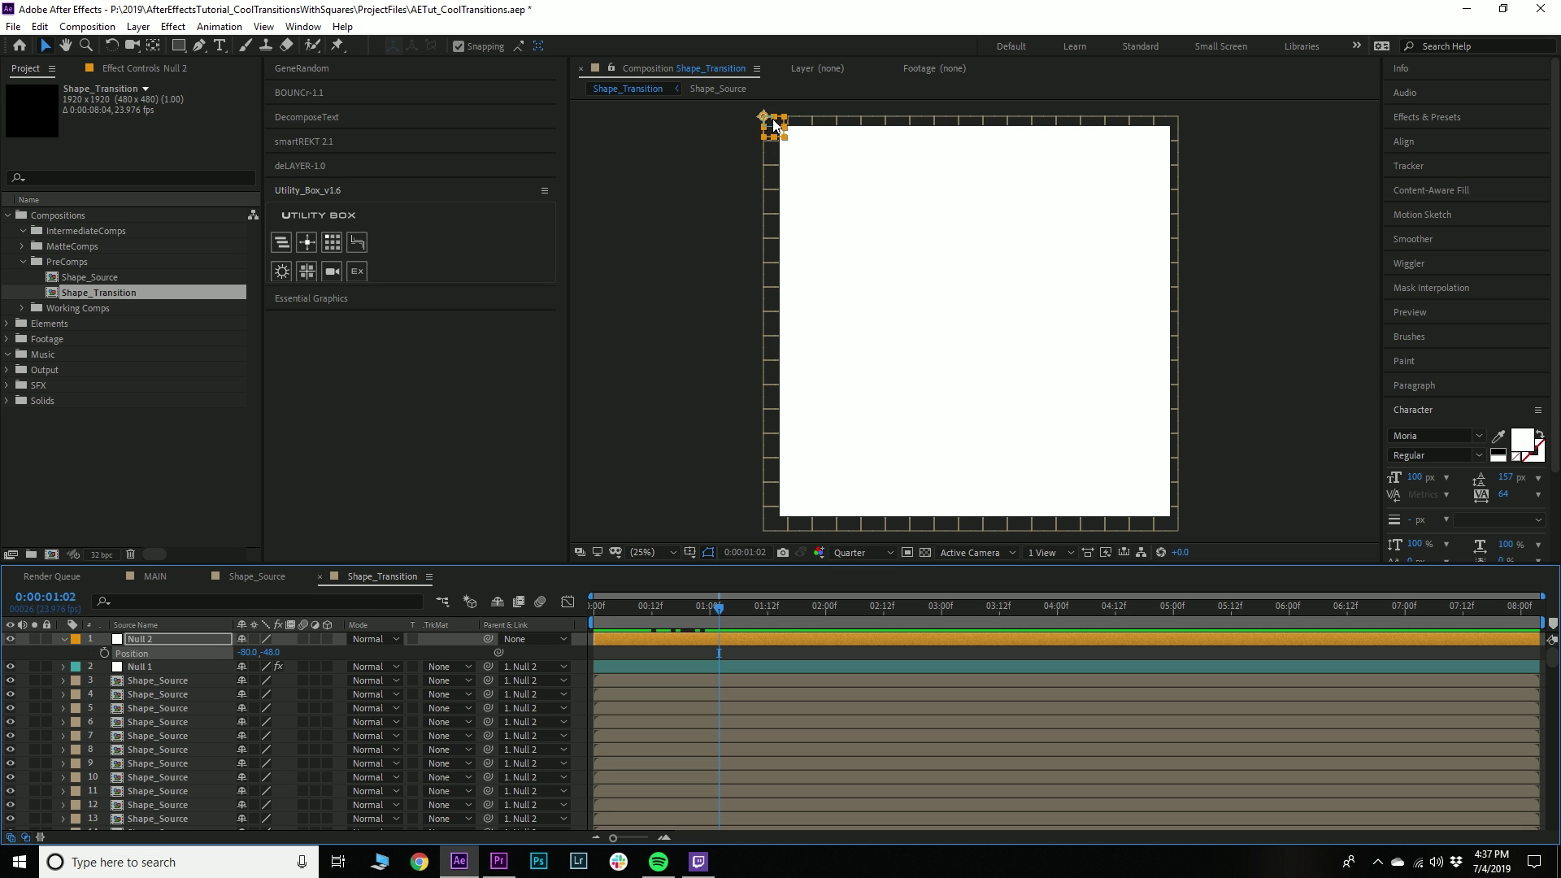
{"action": "left_click", "coordinate": [250, 652]}
{"action": "type", "text": "0"}
{"action": "key", "text": "Tab"}
{"action": "type", "text": "-60"}
{"action": "key", "text": "Return"}
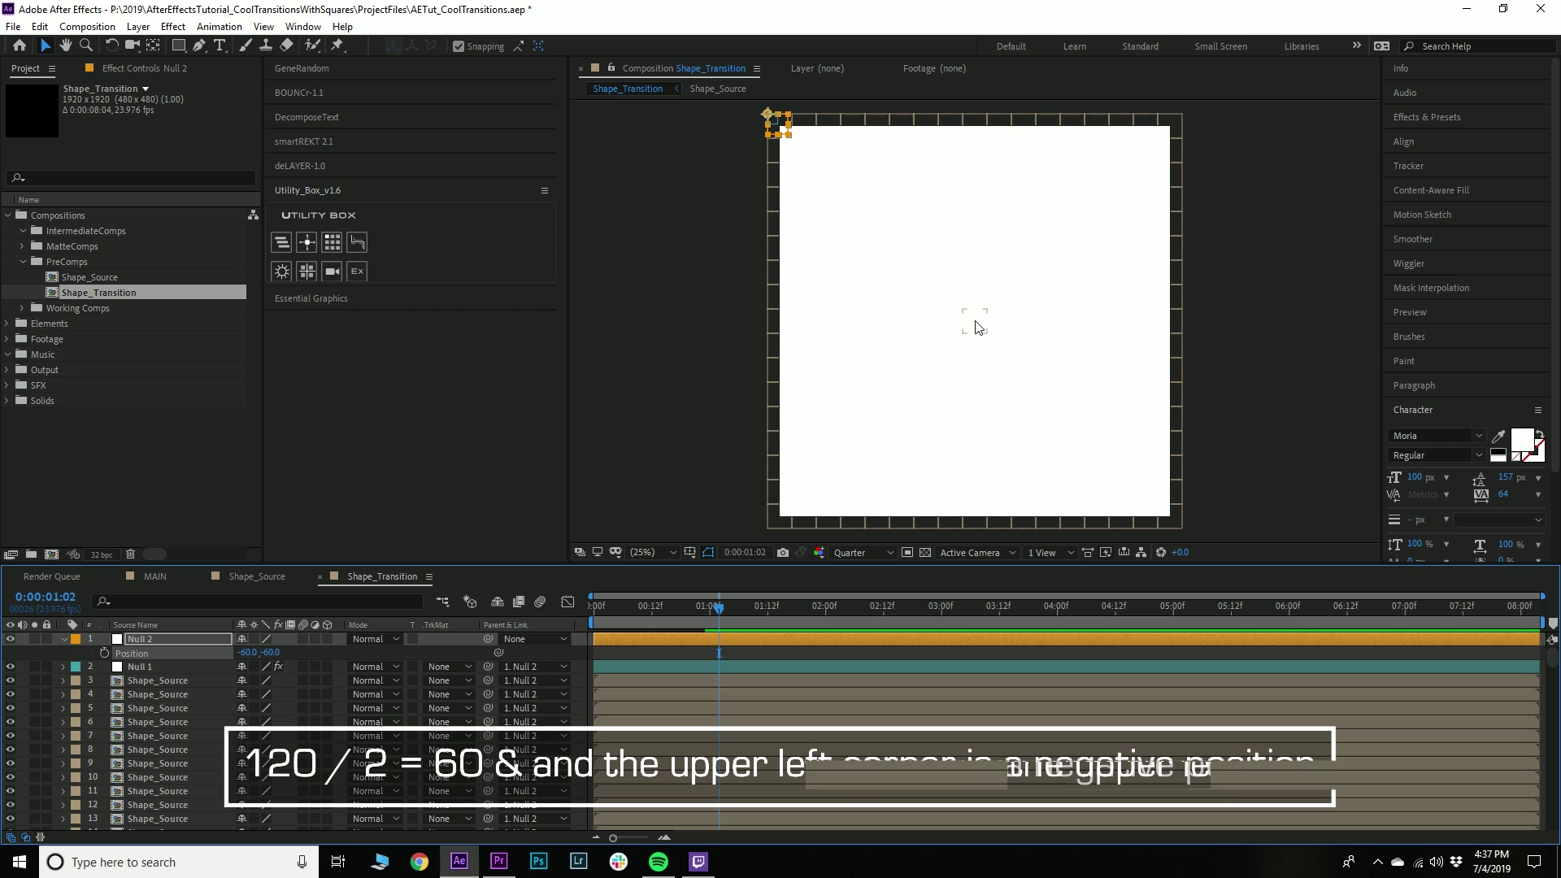
Inspect the clone at the grid's center and the Position expression of the topmost Shape_Source layer
{"action": "left_click", "coordinate": [975, 324]}
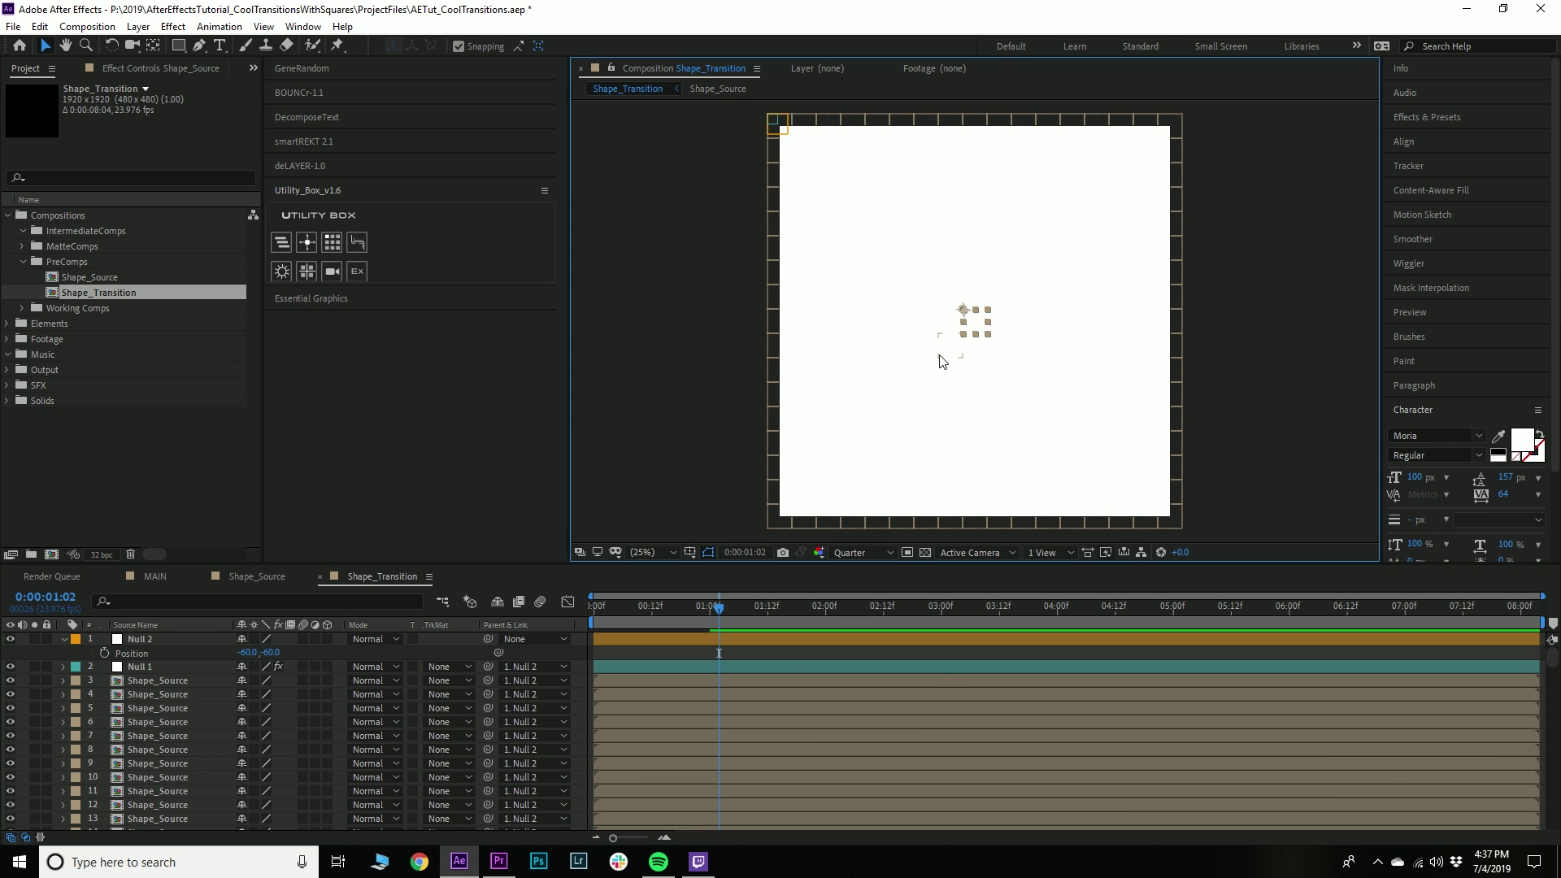
{"action": "left_click", "coordinate": [691, 233]}
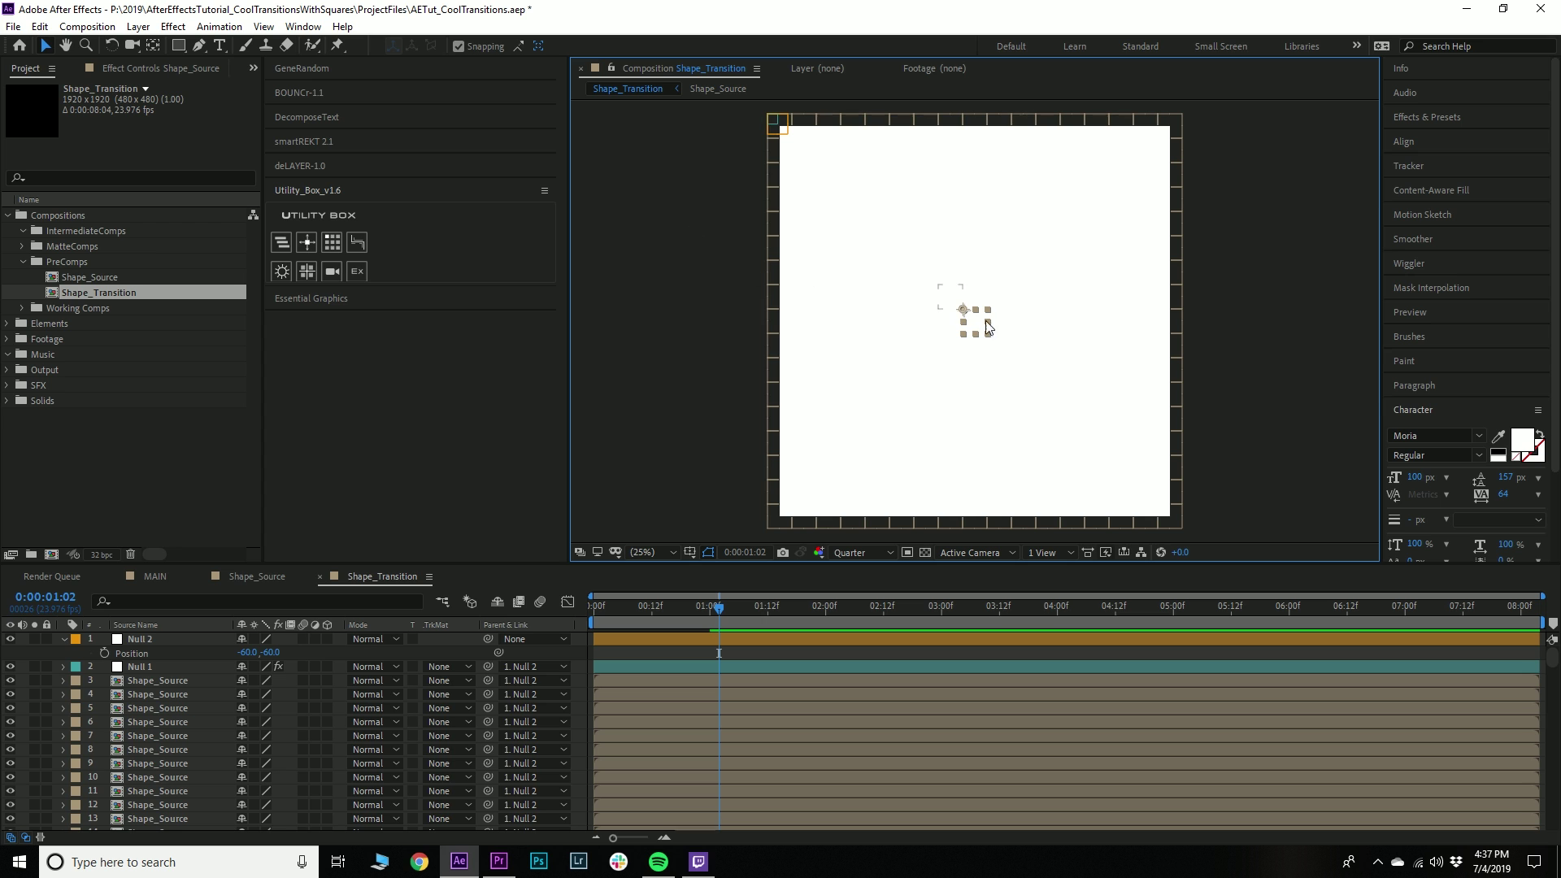
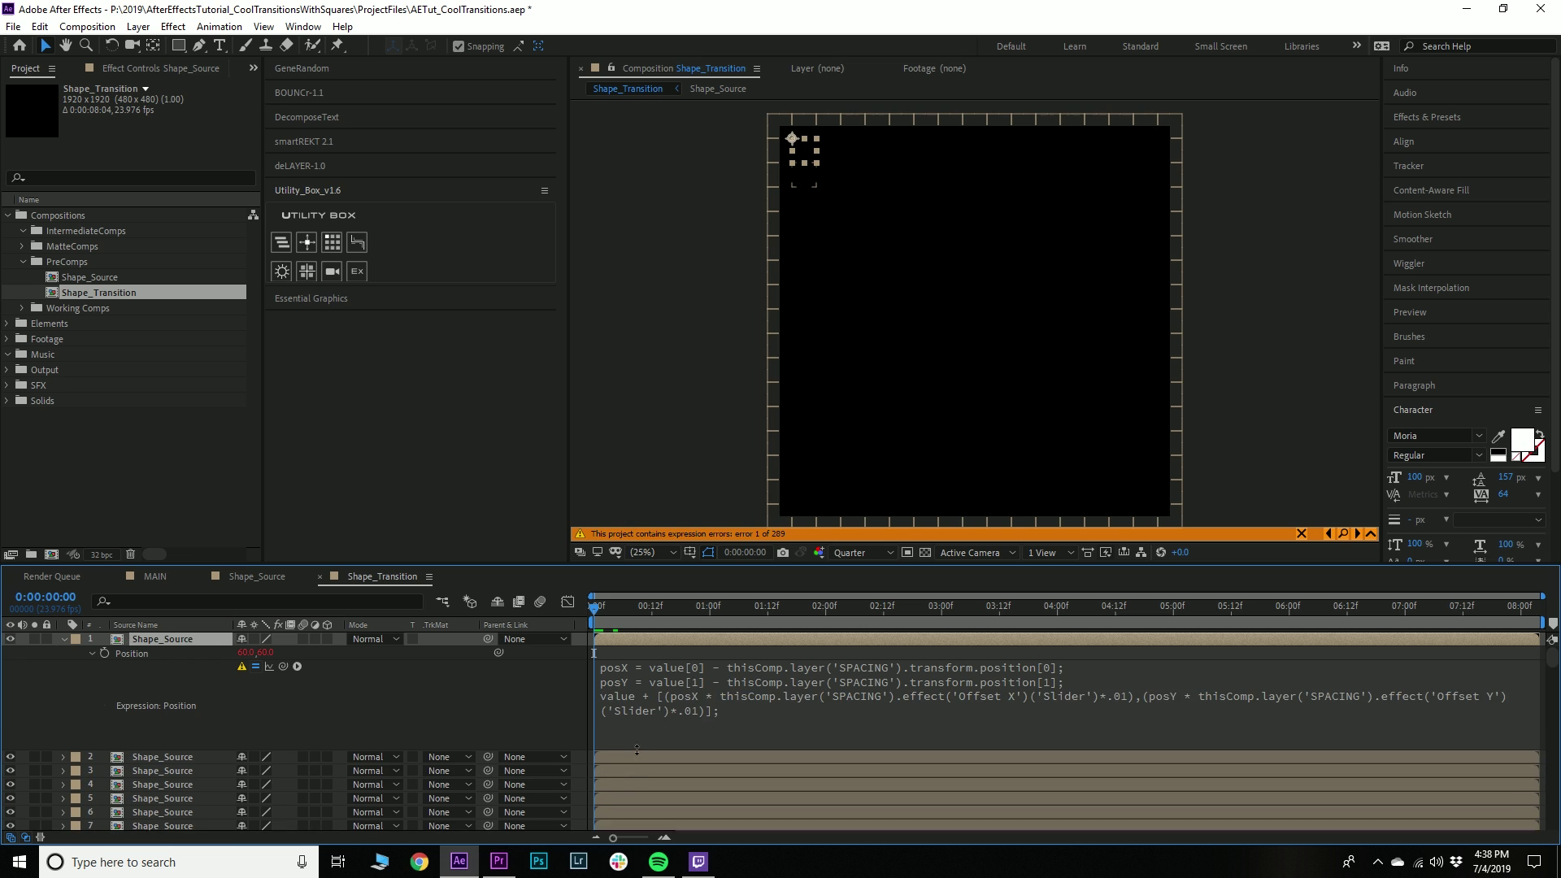
{"action": "left_click", "coordinate": [745, 729]}
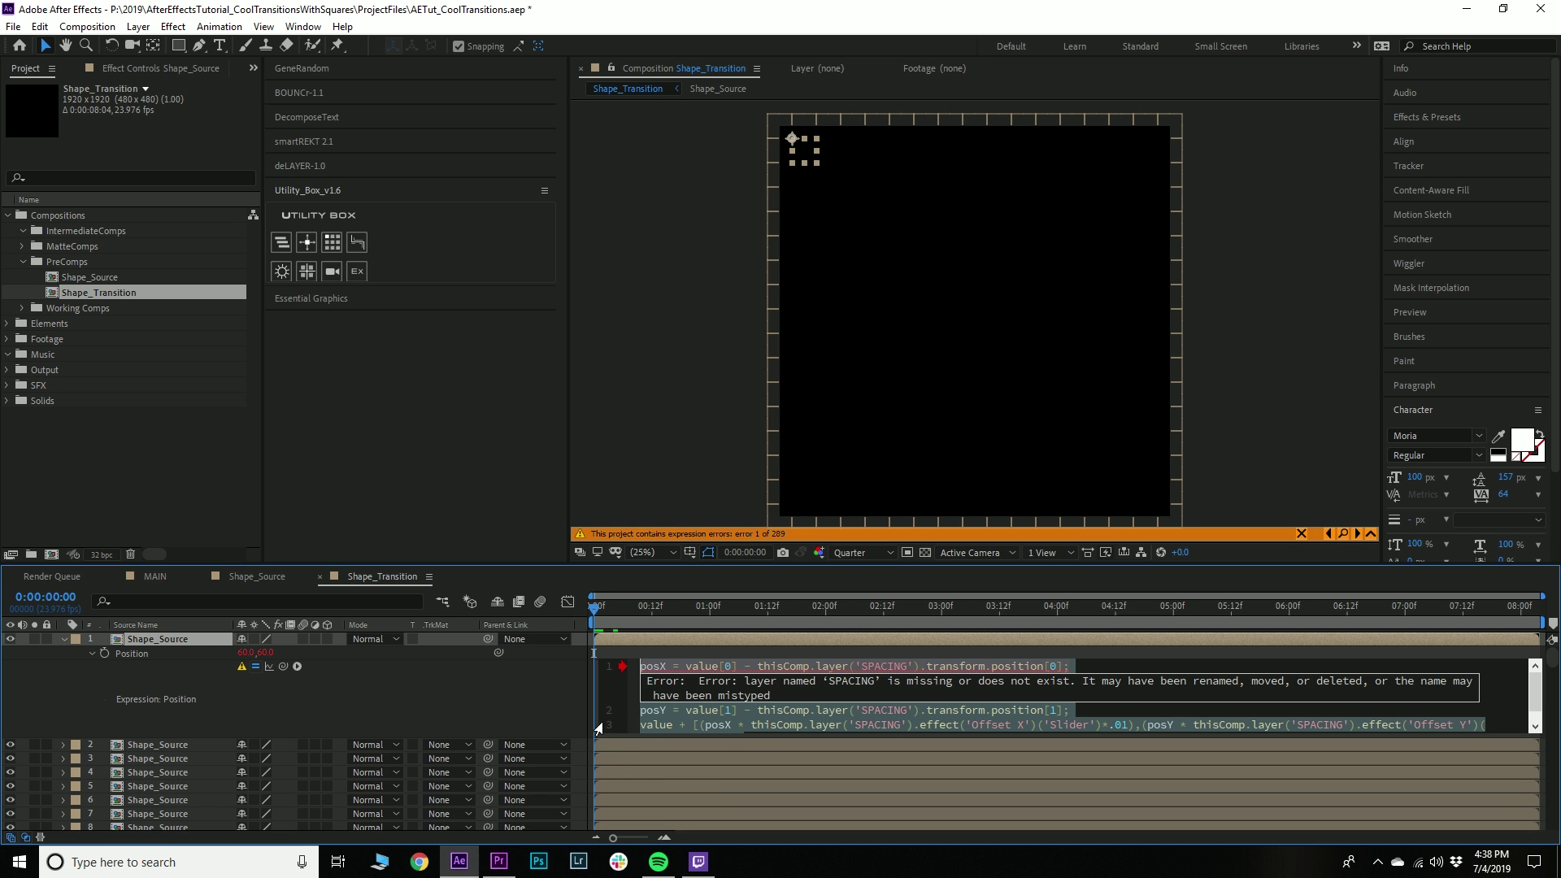
{"action": "left_click", "coordinate": [328, 688]}
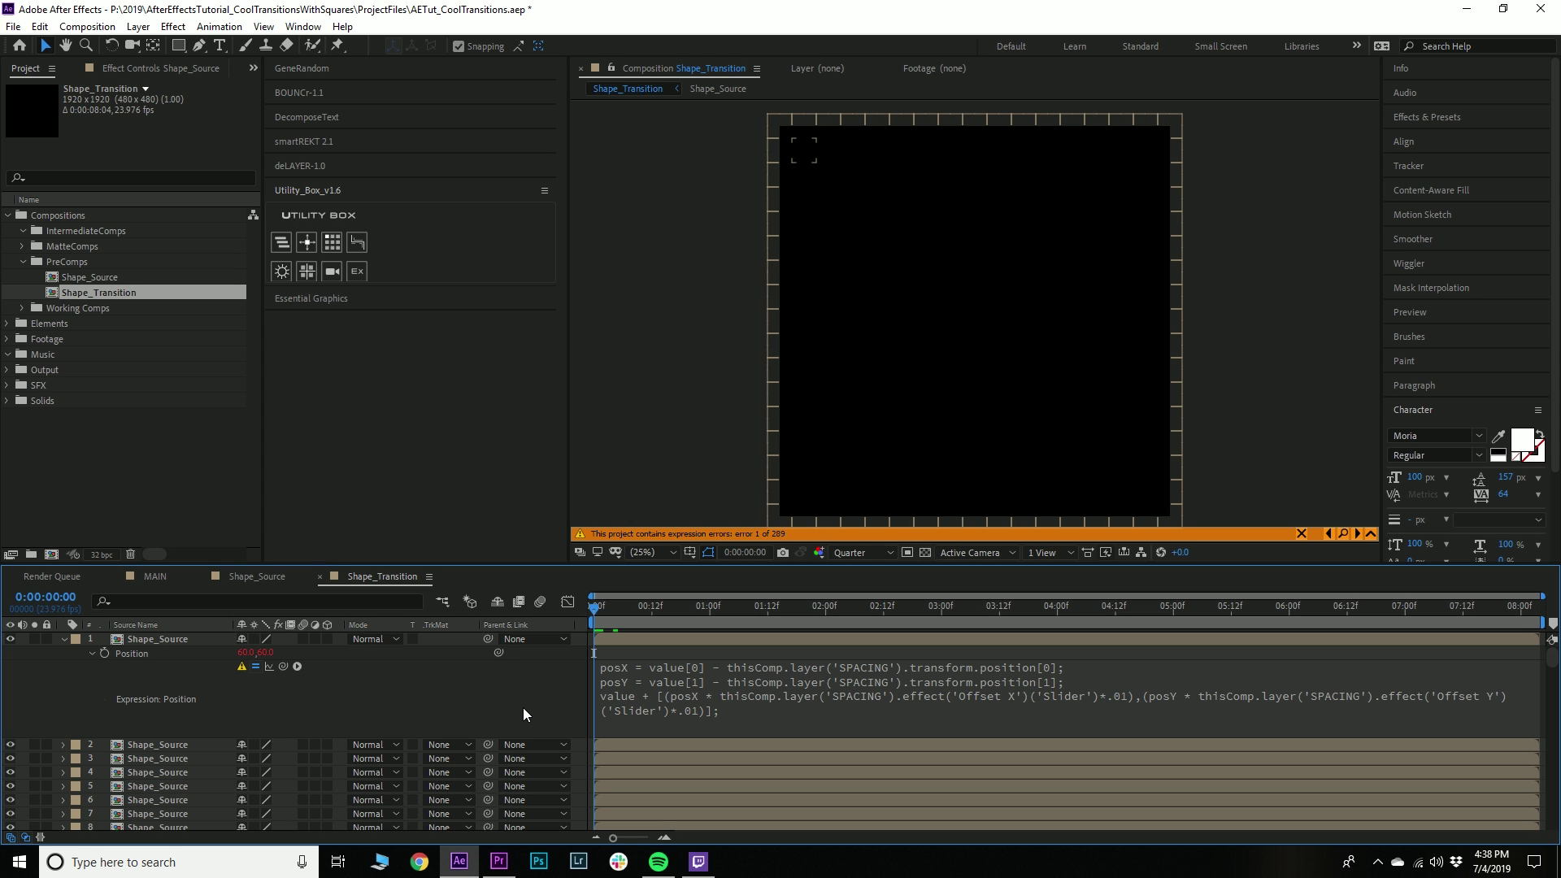
Replace the Position expression of the topmost Shape_Source clone with the default transform.position expression
{"action": "left_click", "coordinate": [103, 653], "text": "alt"}
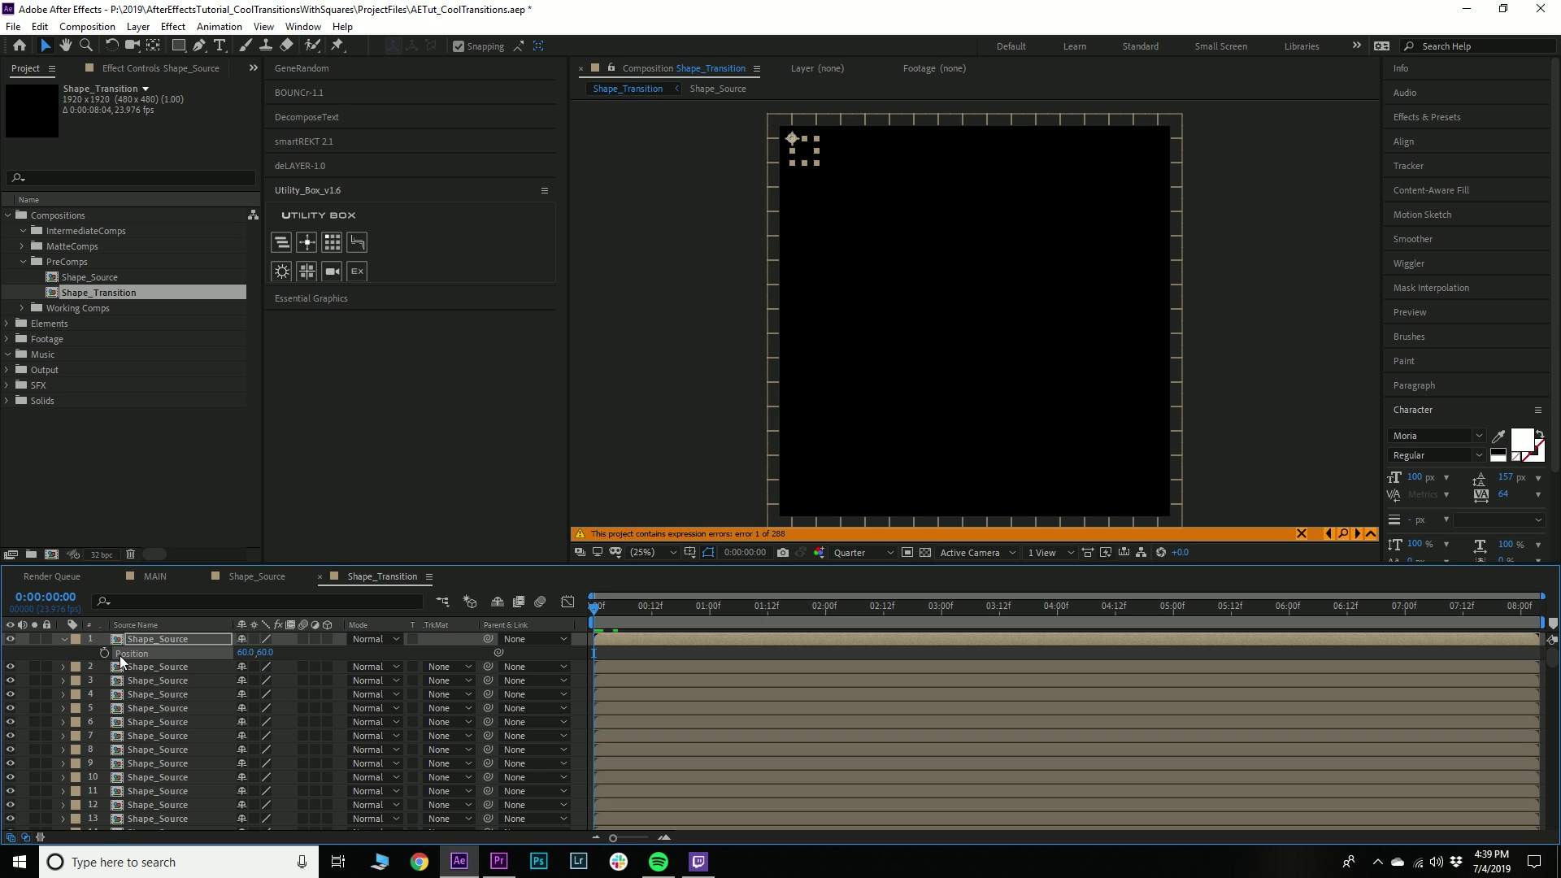
{"action": "left_click", "coordinate": [104, 654], "text": "alt"}
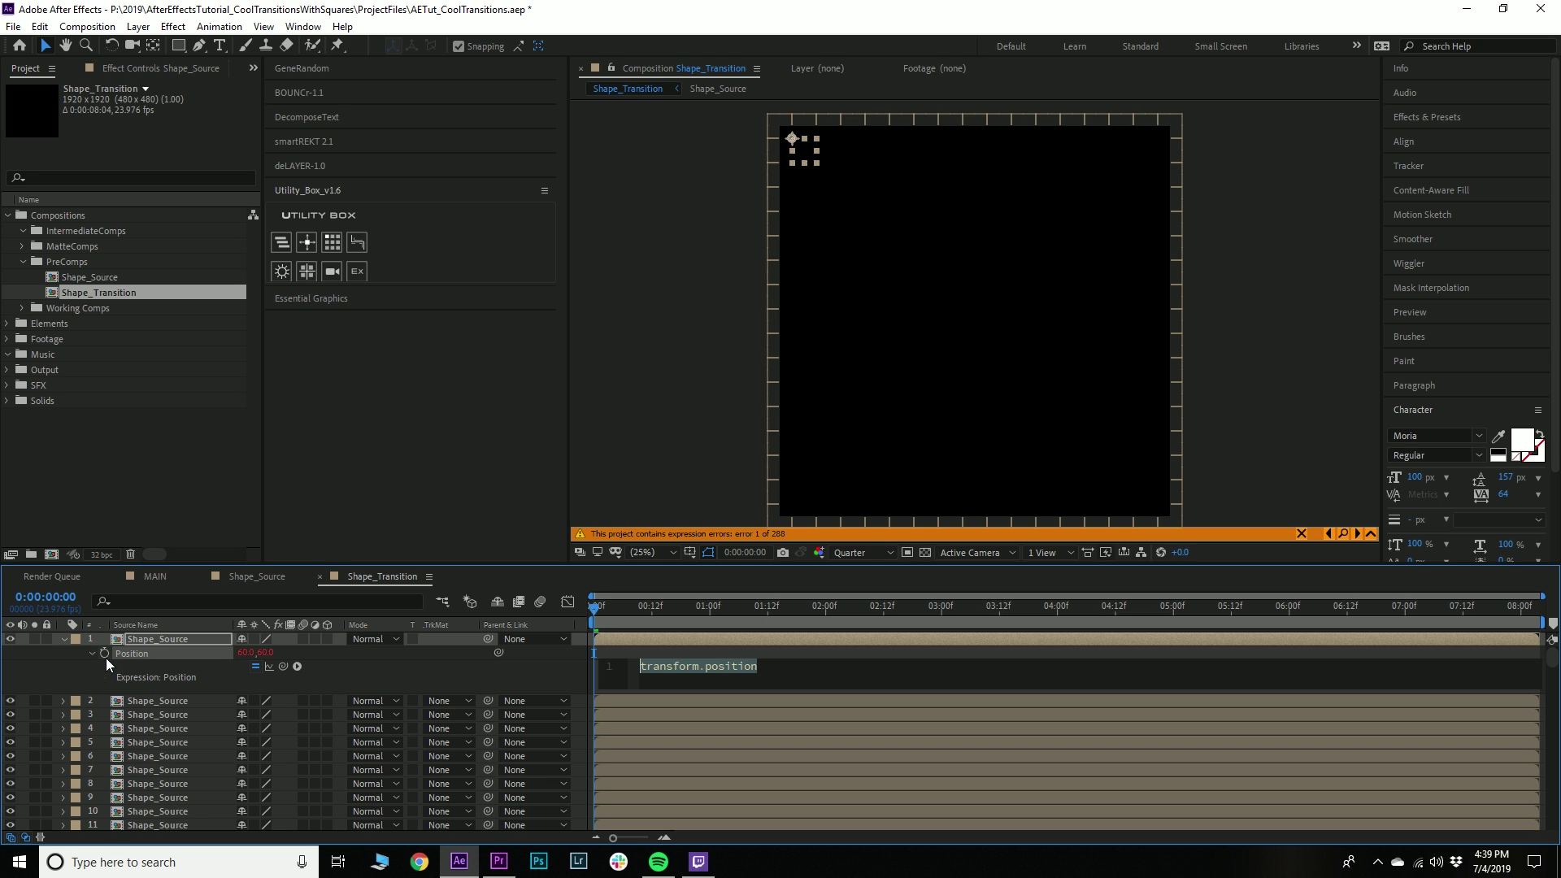
{"action": "left_click", "coordinate": [642, 710]}
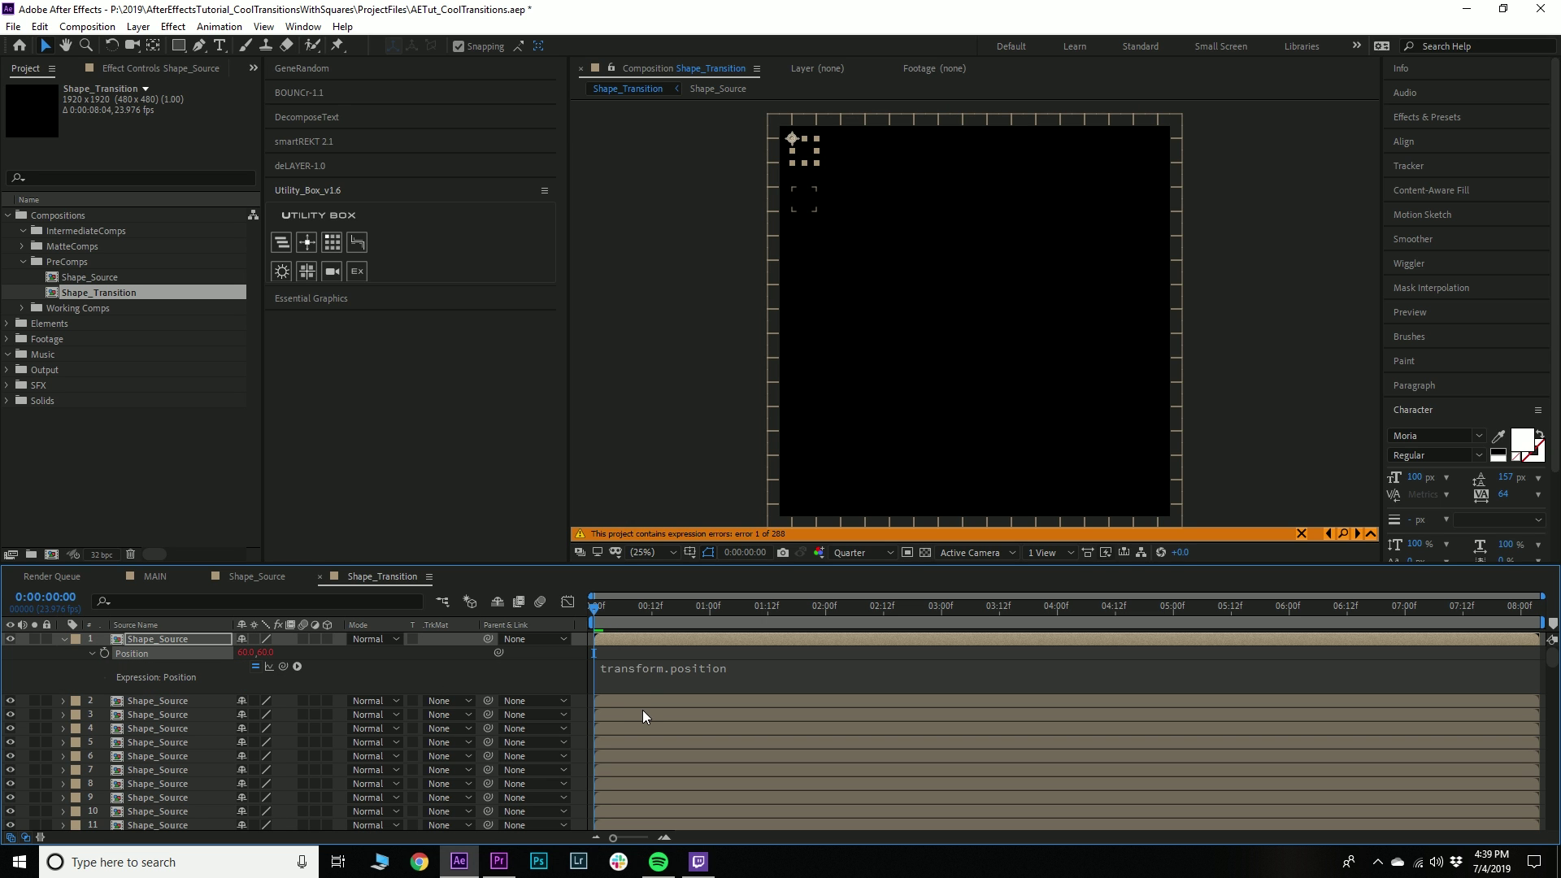
Copy only the topmost clone's transform.position expression and paste it onto all layers in Shape_Transition
{"action": "right_click", "coordinate": [129, 654]}
{"action": "left_click", "coordinate": [182, 590]}
{"action": "key", "text": "ctrl+a"}
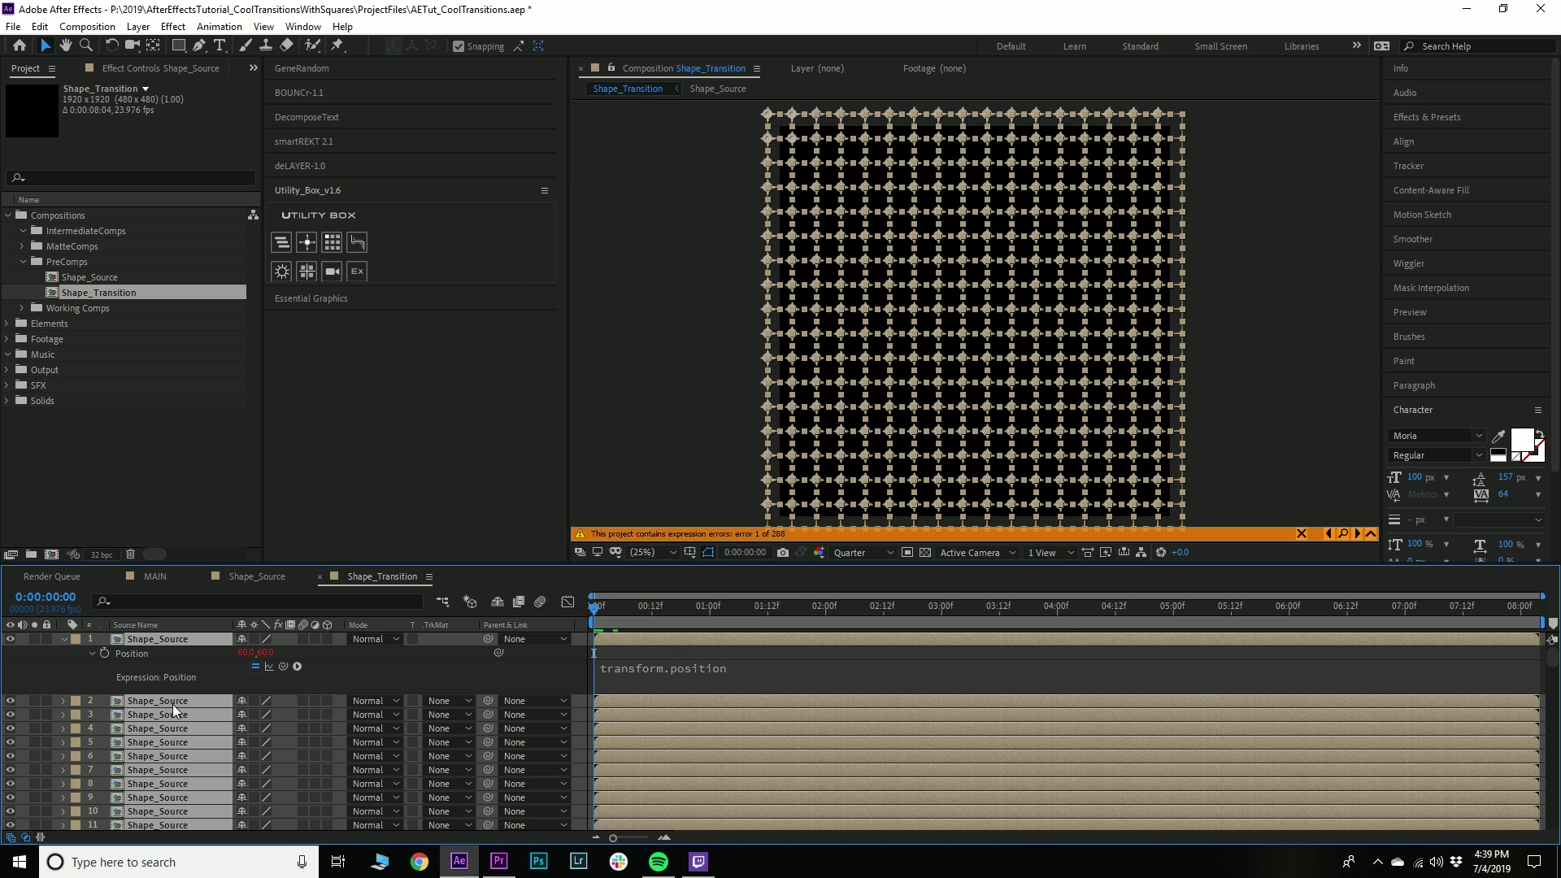
{"action": "key", "text": "ctrl+v"}
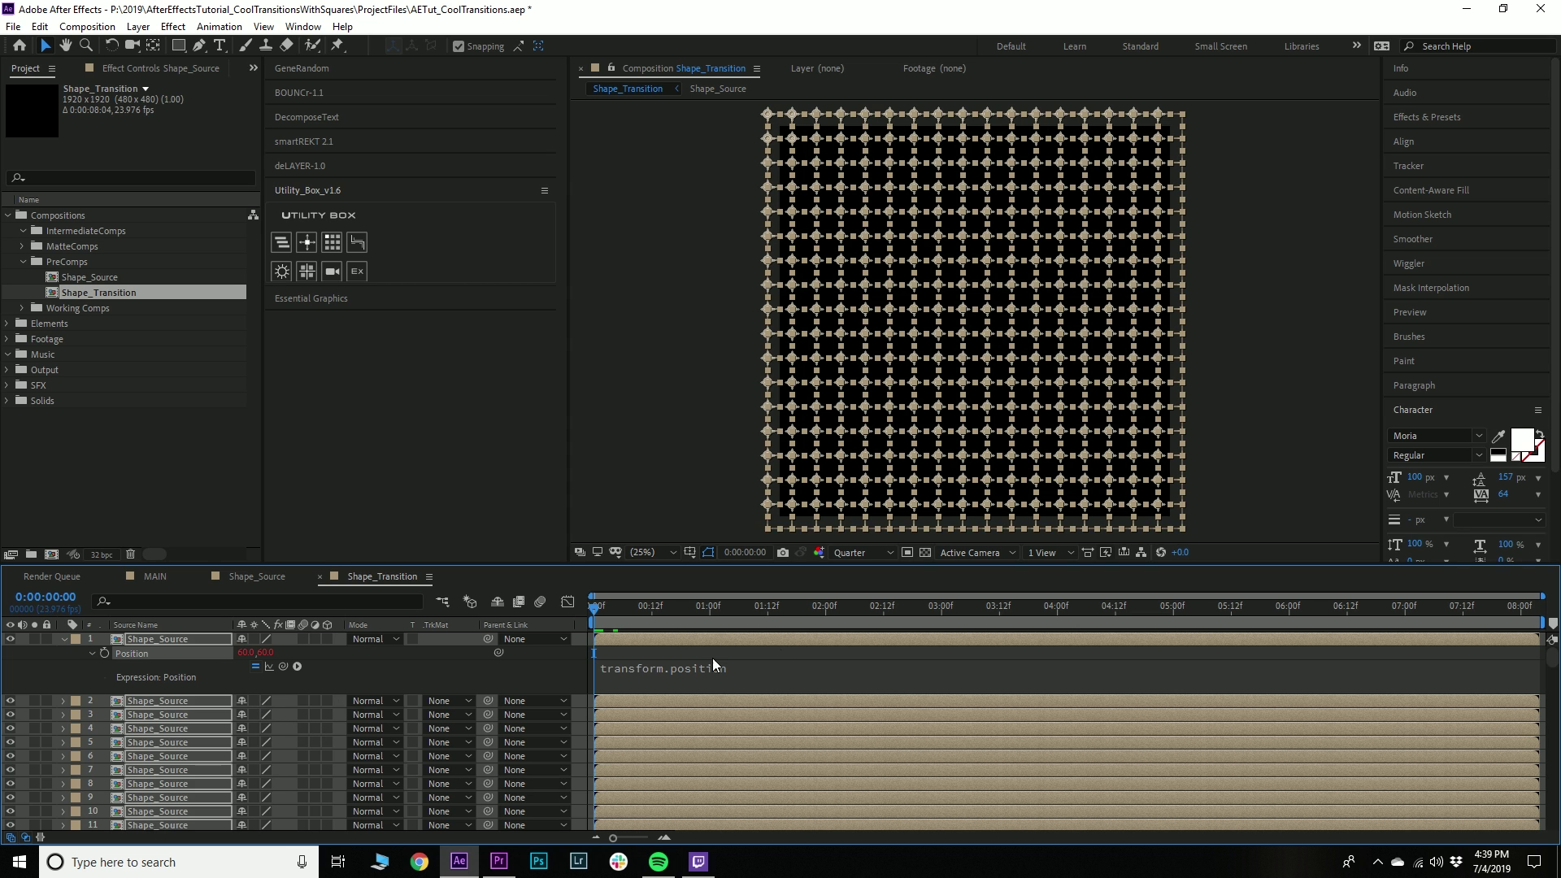
Move to 0:00:00:15 and center the anchor point of every Shape_Source layer on its own layer
{"action": "left_click", "coordinate": [614, 617]}
{"action": "left_click_drag", "start_coordinate": [631, 625], "coordinate": [666, 608]}
{"action": "key", "text": "ctrl+a"}
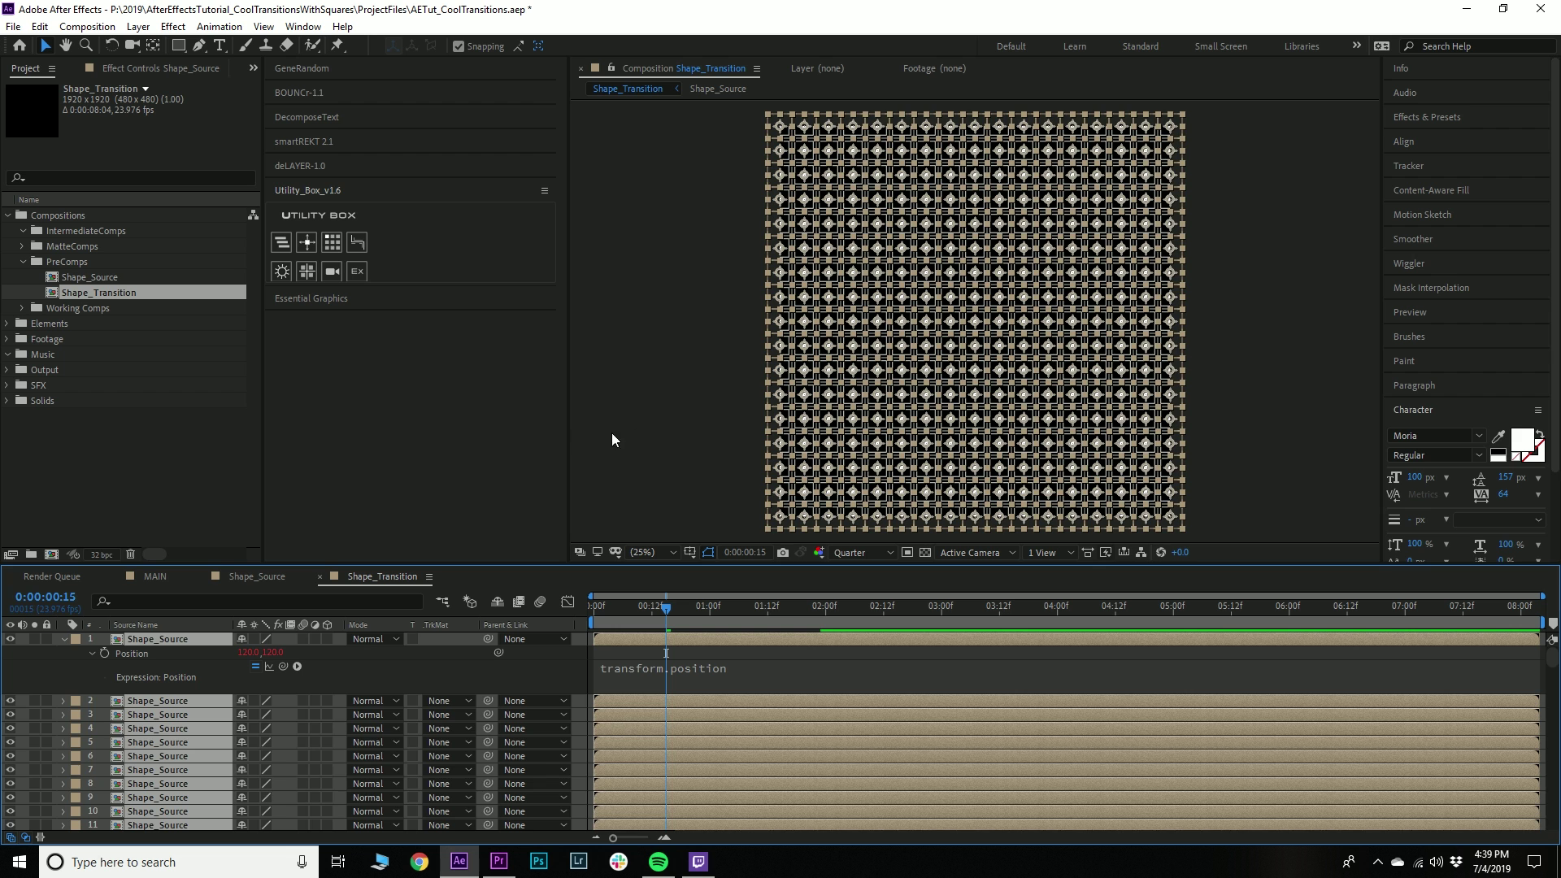
{"action": "key", "text": "ctrl+alt+Home"}
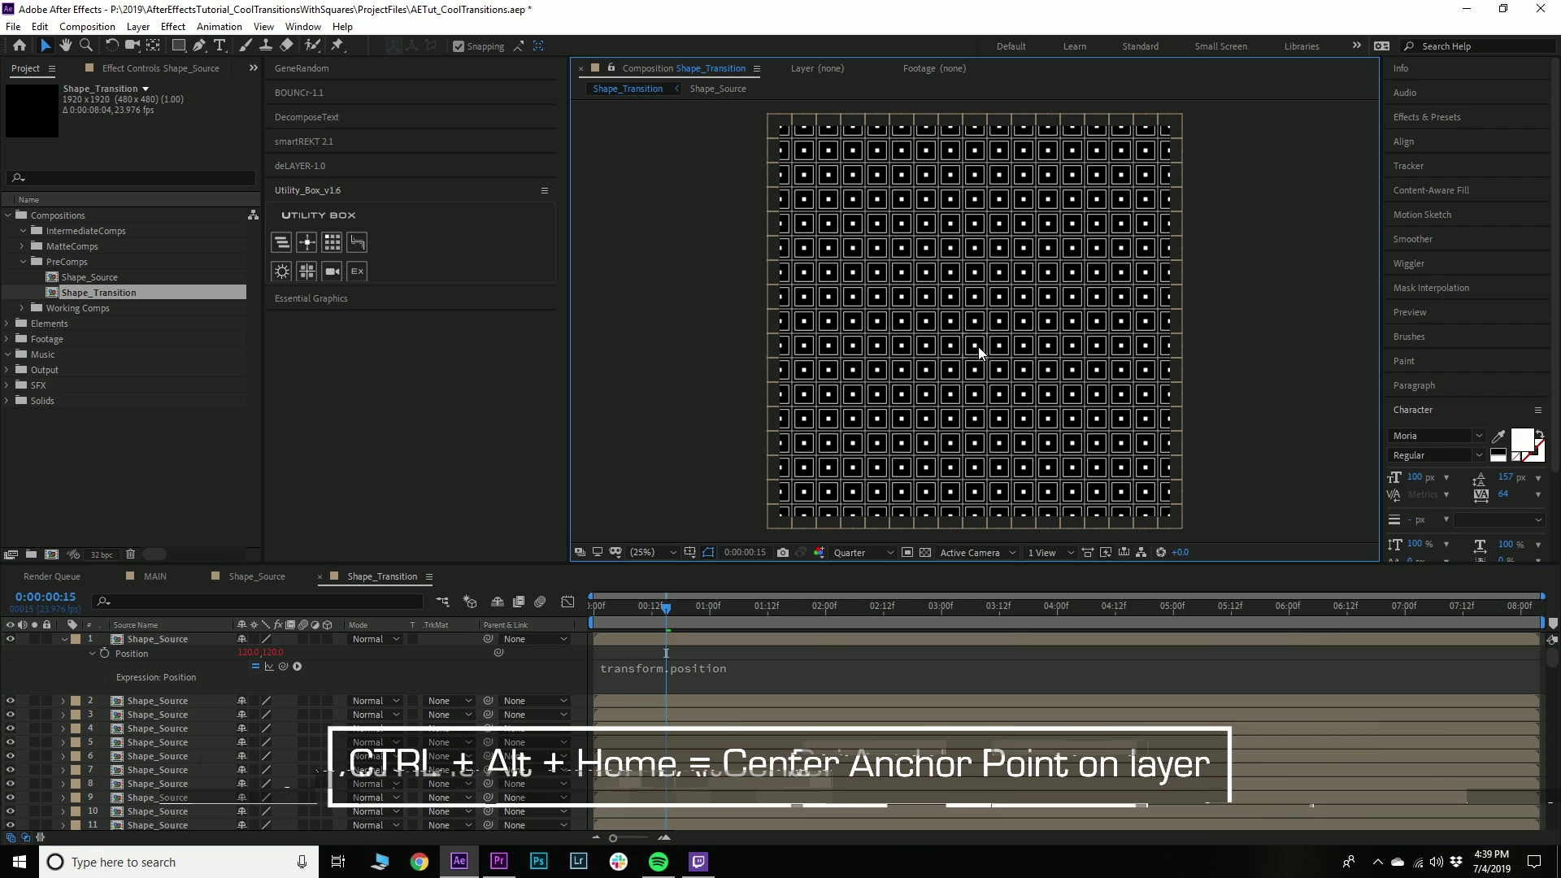
Show the rulers in the composition view and place a vertical guide at position 960
{"action": "key", "text": "ctrl+r"}
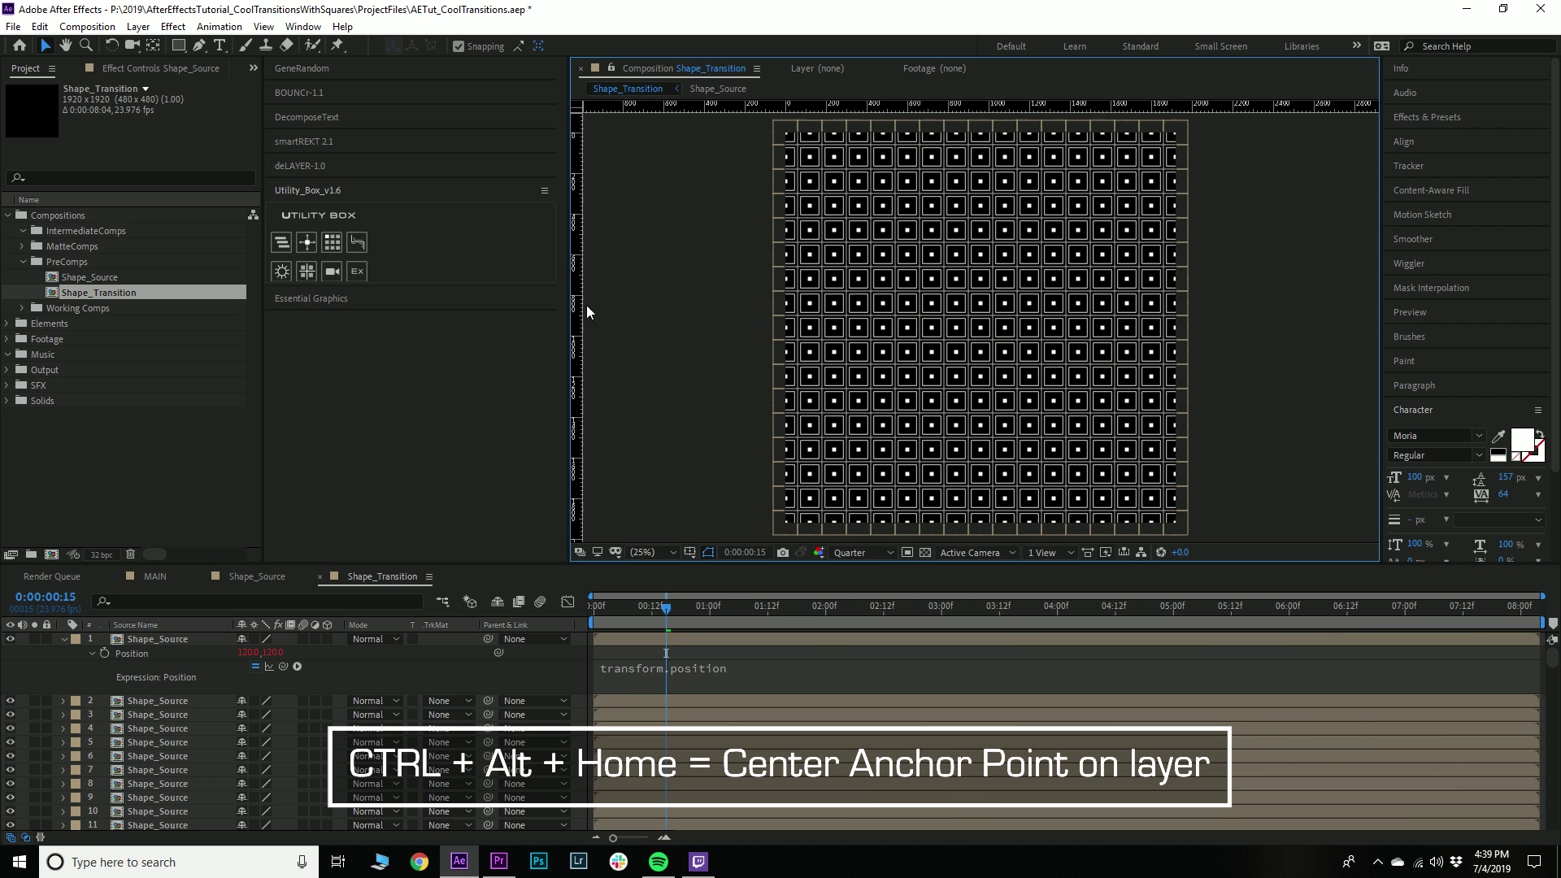
{"action": "left_click_drag", "start_coordinate": [578, 312], "coordinate": [623, 313]}
{"action": "right_click", "coordinate": [623, 314]}
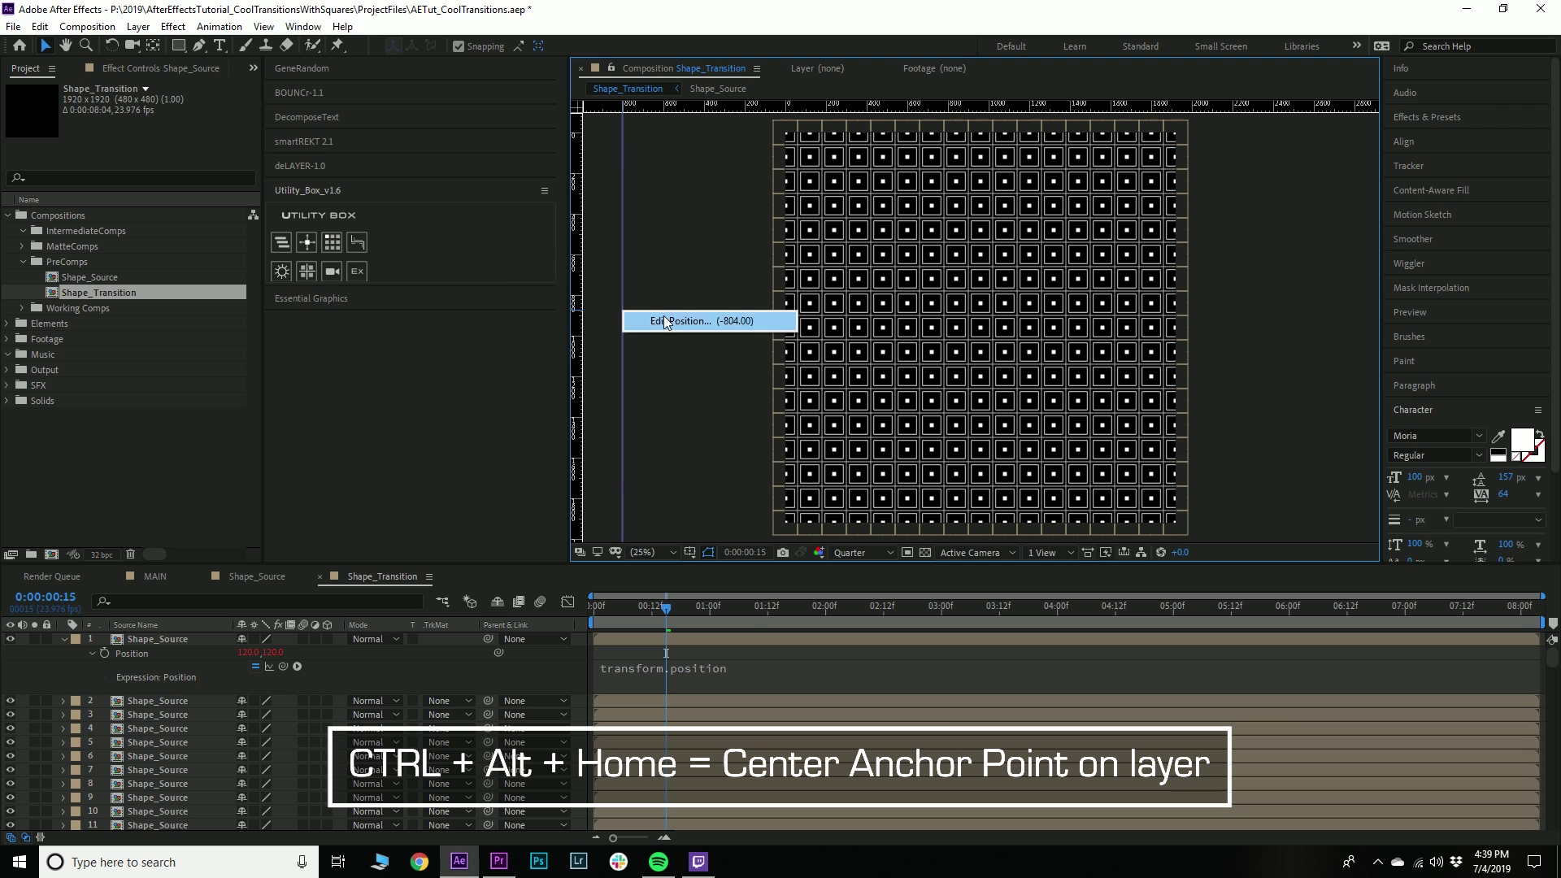
{"action": "left_click", "coordinate": [666, 321]}
{"action": "left_click_drag", "start_coordinate": [69, 34], "coordinate": [817, 268]}
{"action": "type", "text": "960"}
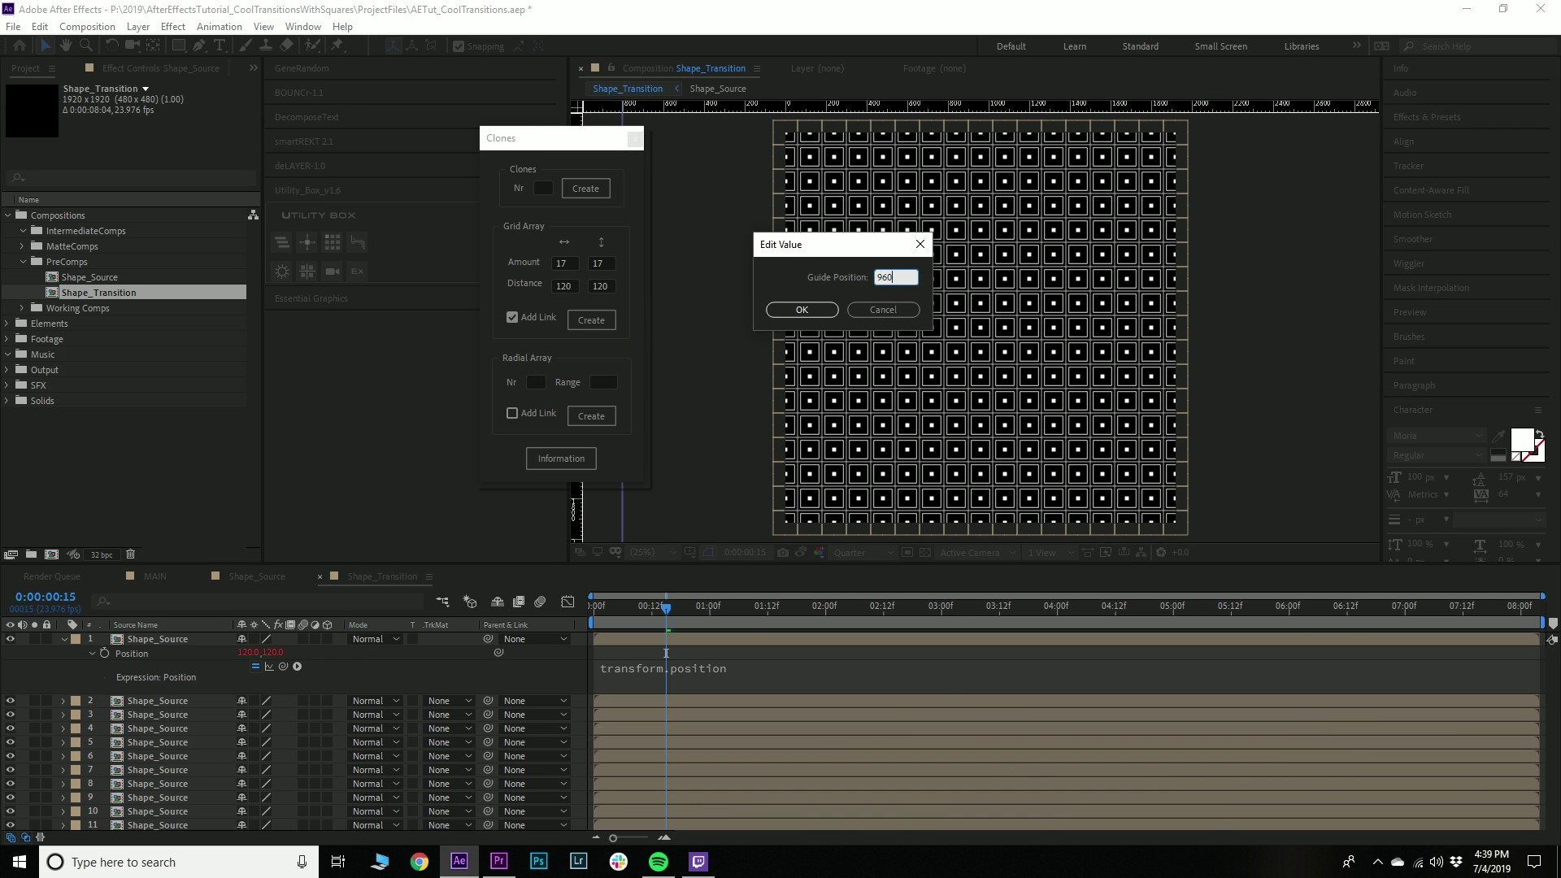
{"action": "key", "text": "Return"}
Add a horizontal guide at position 960, check the center square's alignment at 100% magnification, and close the Clones dialog
{"action": "right_click", "coordinate": [683, 332]}
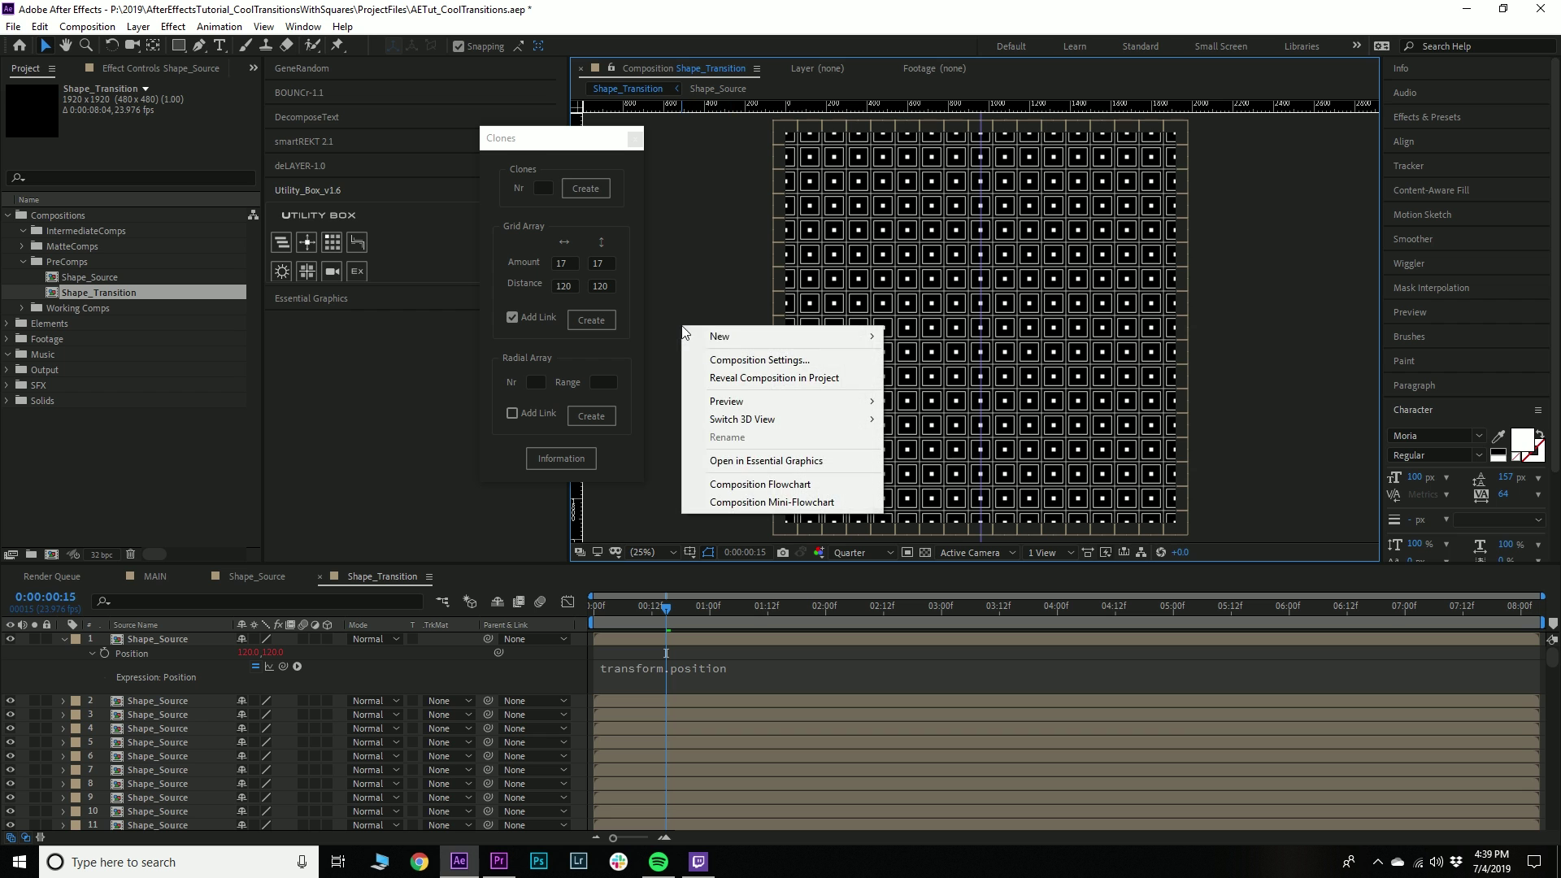
{"action": "left_click", "coordinate": [683, 105]}
{"action": "left_click_drag", "start_coordinate": [683, 105], "coordinate": [721, 227]}
{"action": "right_click", "coordinate": [722, 228]}
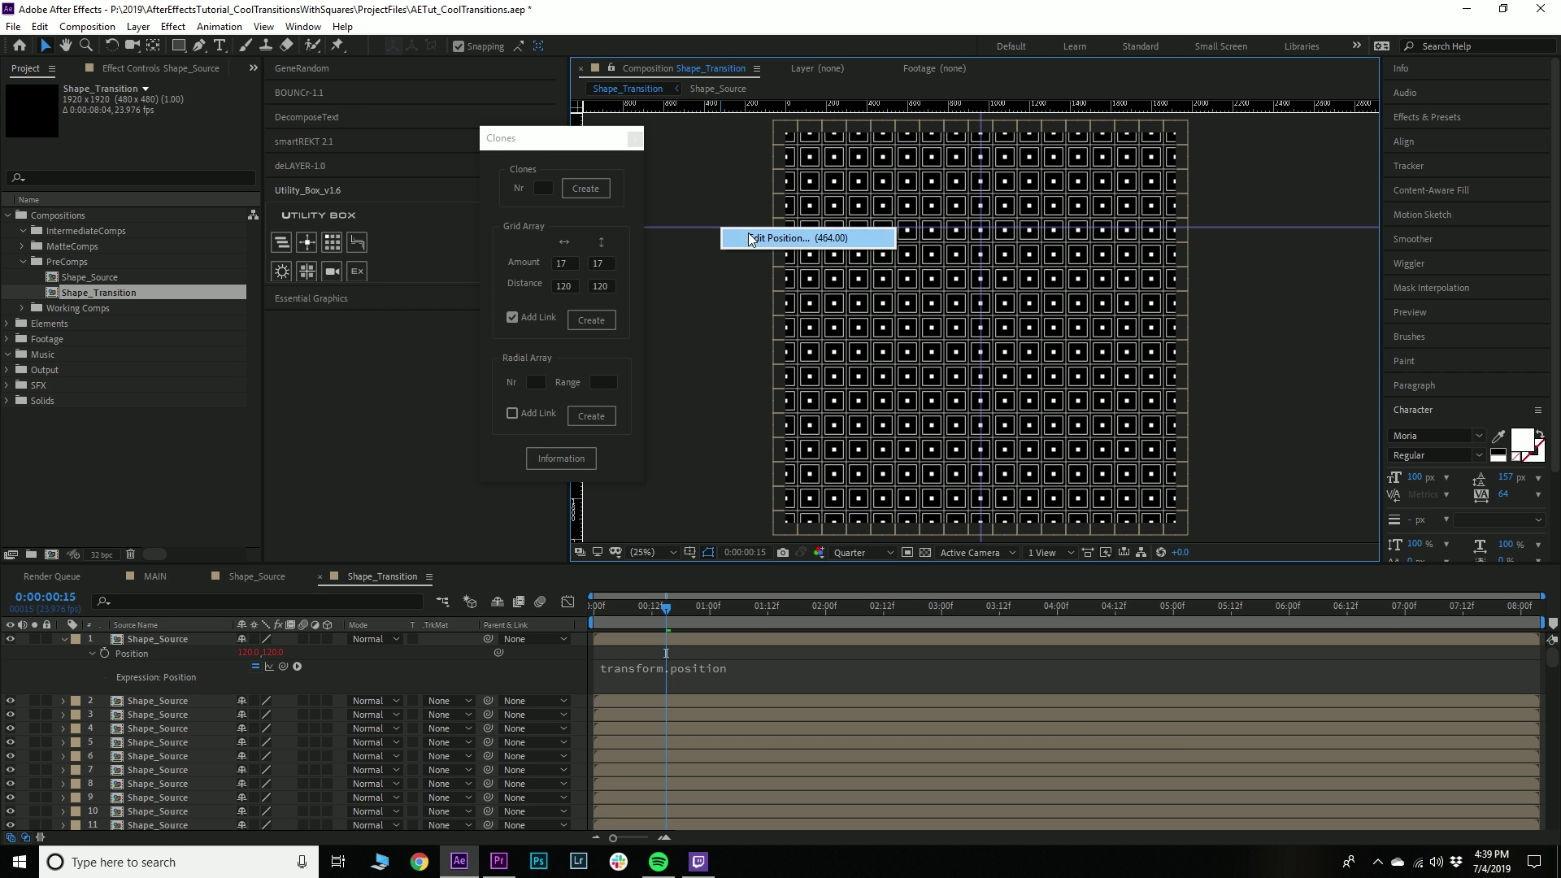
{"action": "left_click", "coordinate": [750, 238]}
{"action": "type", "text": "960"}
{"action": "key", "text": "Return"}
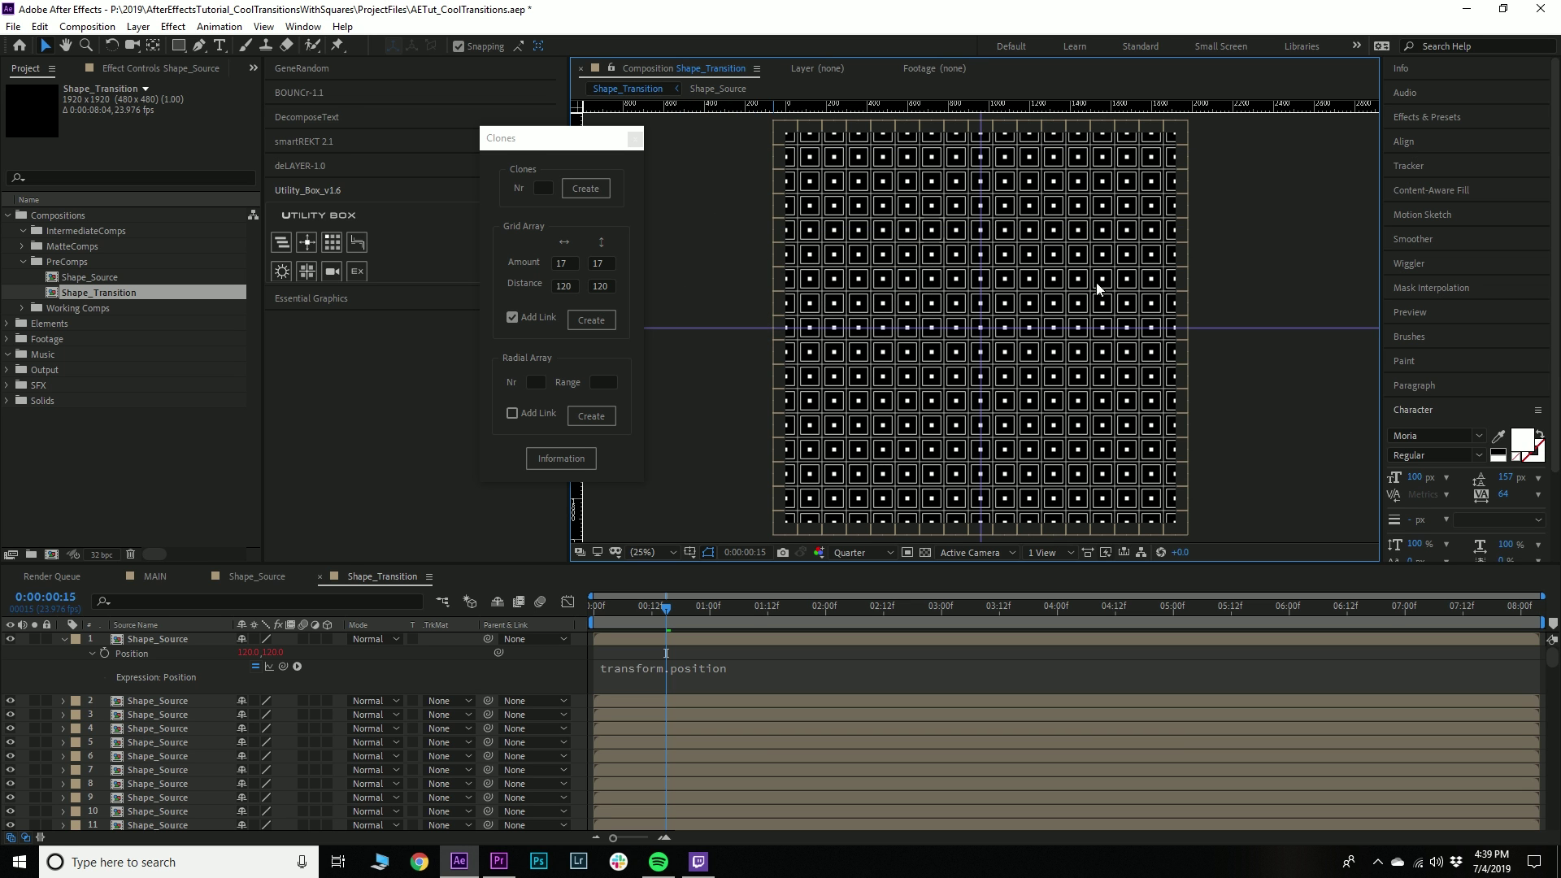
{"action": "key", "text": "/"}
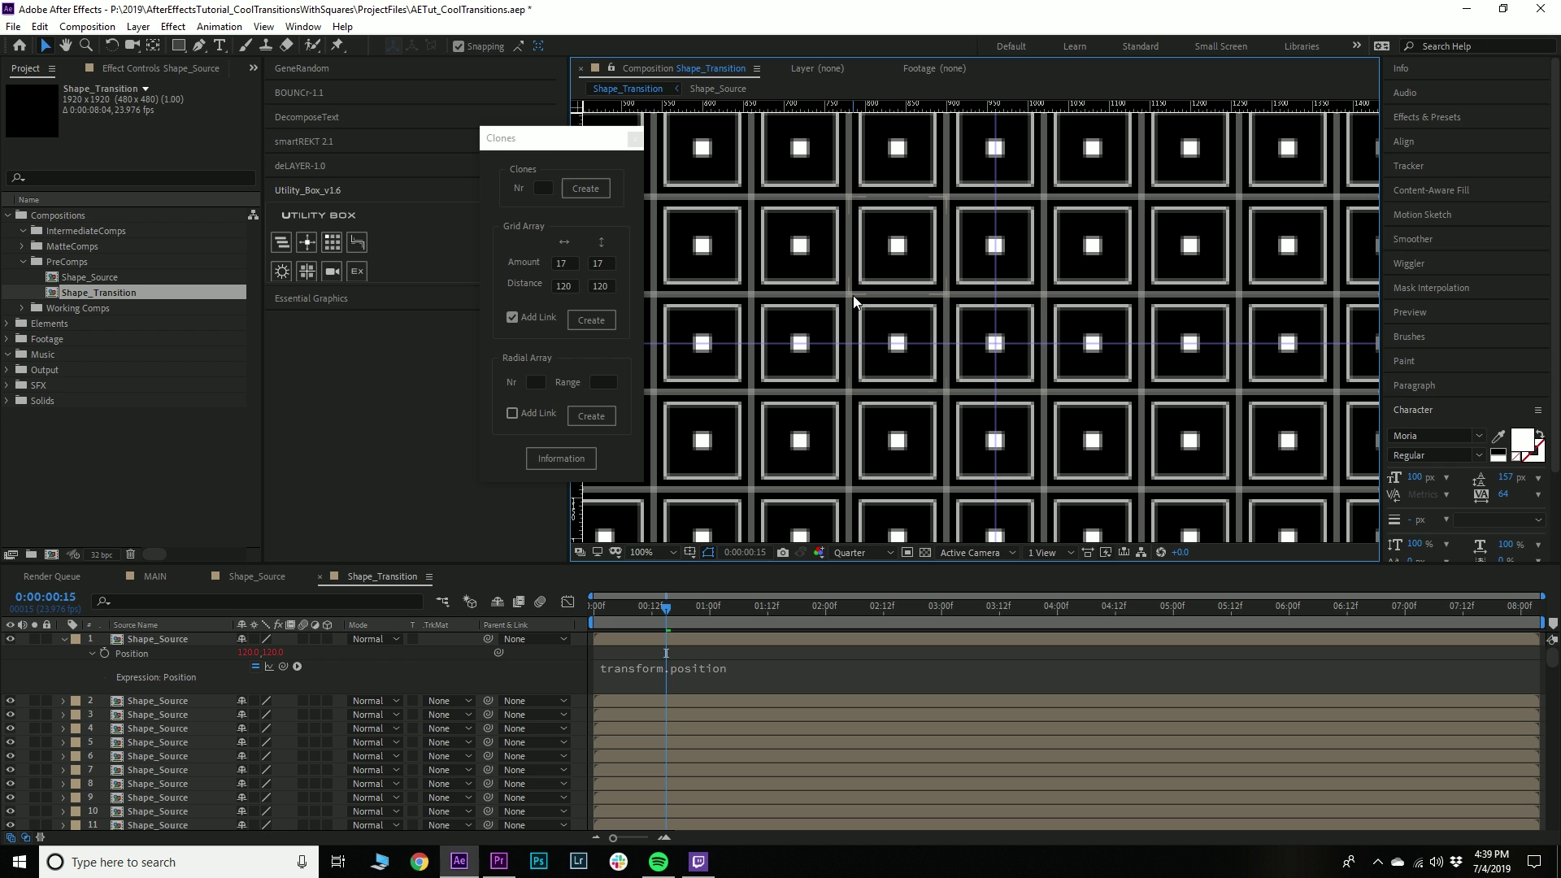
{"action": "left_click", "coordinate": [634, 139]}
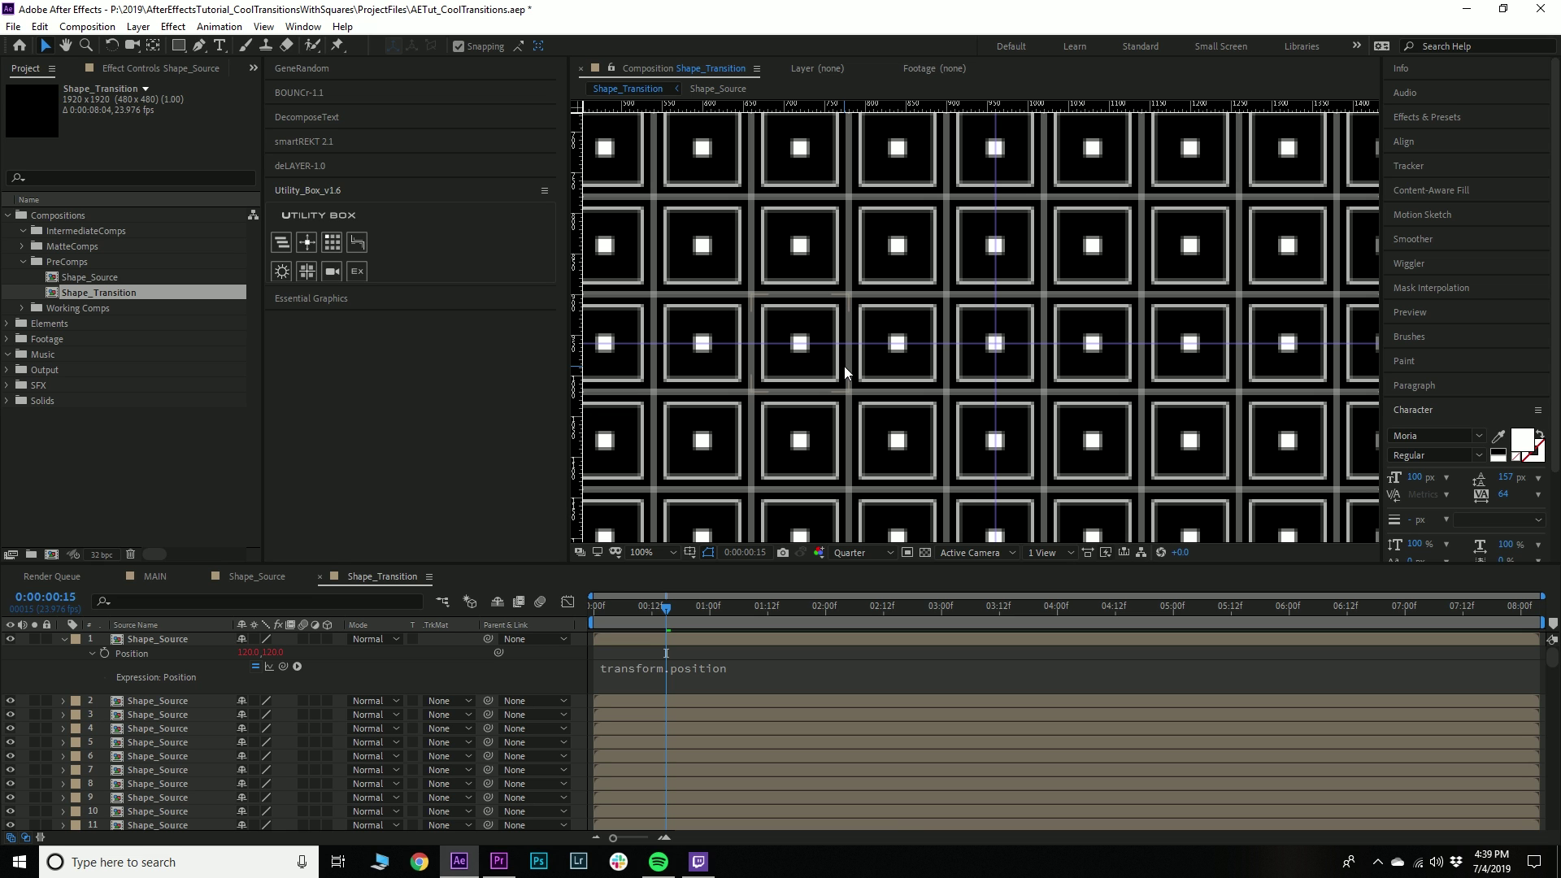
Stagger all the clones from the composition's start with deLAYER, using a 15-frame delay spreading outward from the center
{"action": "left_click_drag", "start_coordinate": [666, 607], "coordinate": [543, 622]}
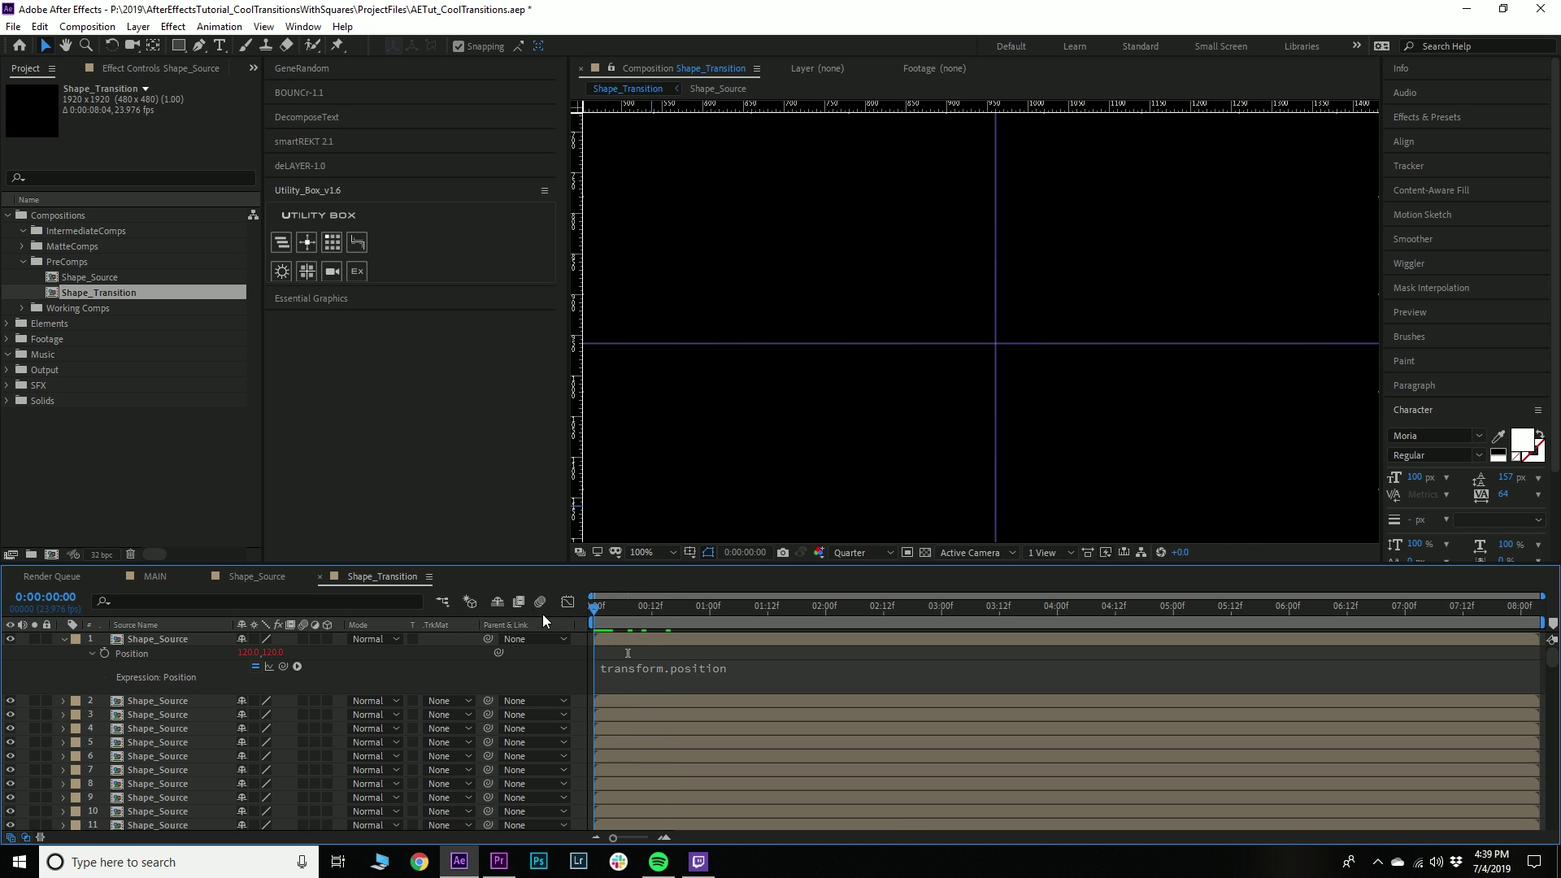
{"action": "left_click", "coordinate": [171, 641]}
{"action": "key", "text": "ctrl+a"}
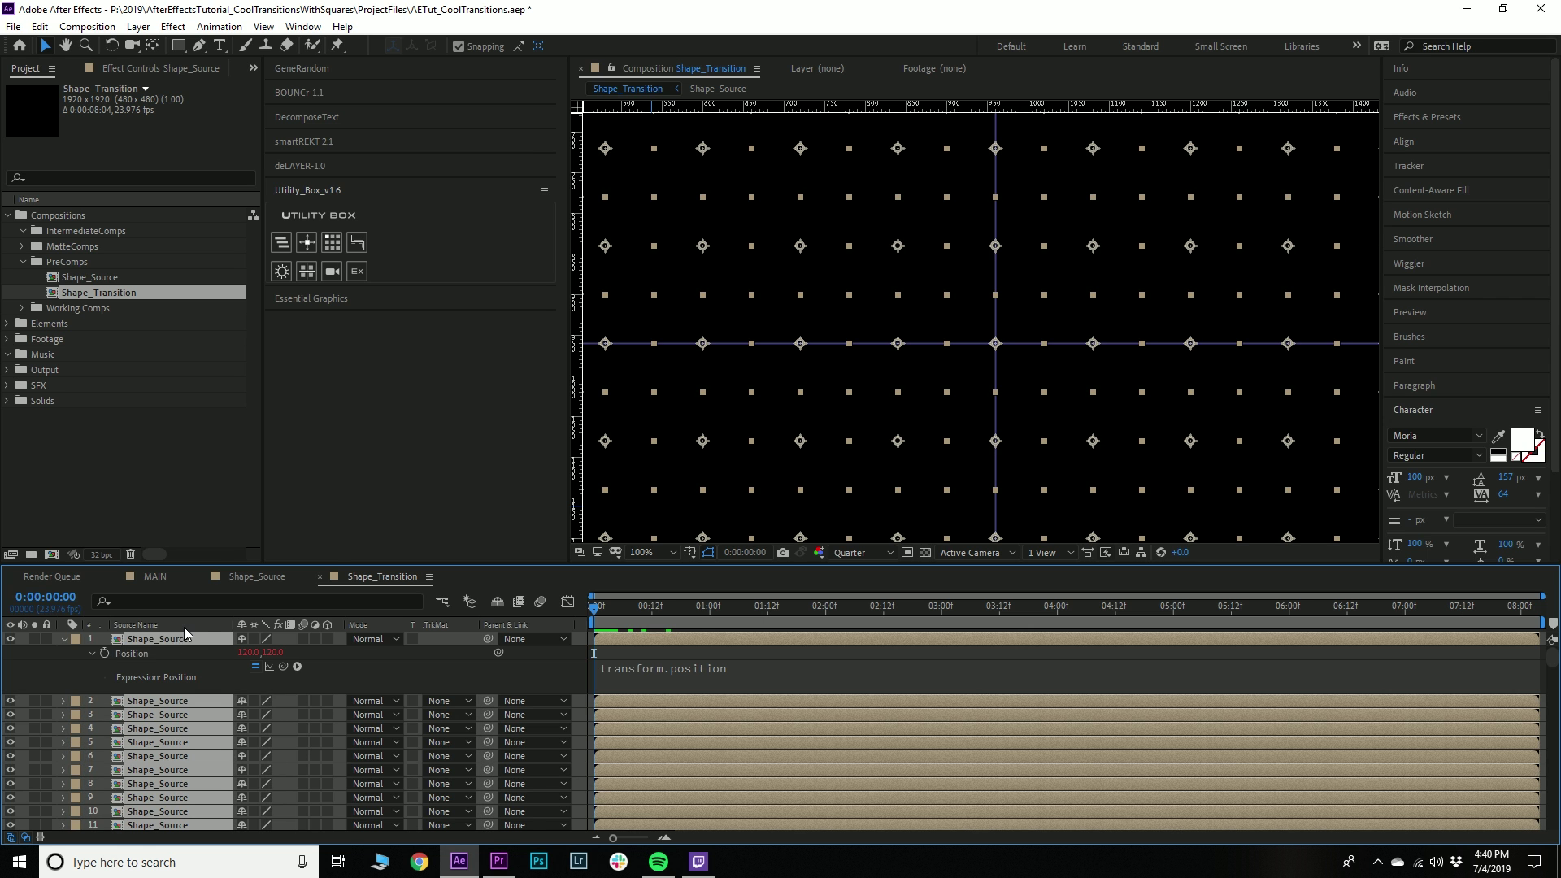
{"action": "key", "text": "u"}
{"action": "left_click", "coordinate": [331, 169]}
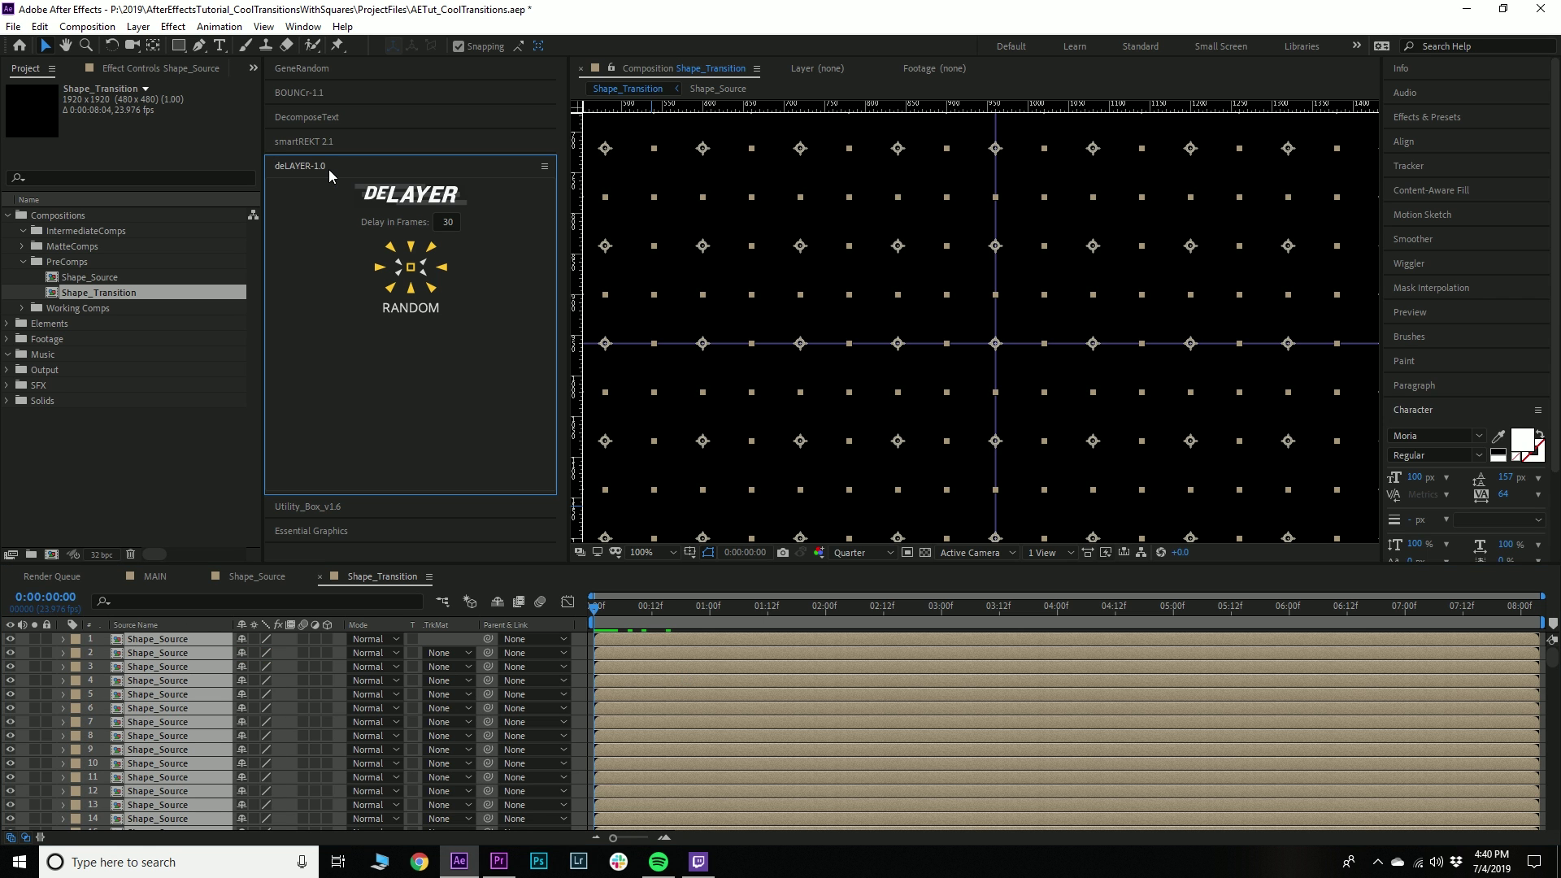
{"action": "left_click", "coordinate": [651, 553]}
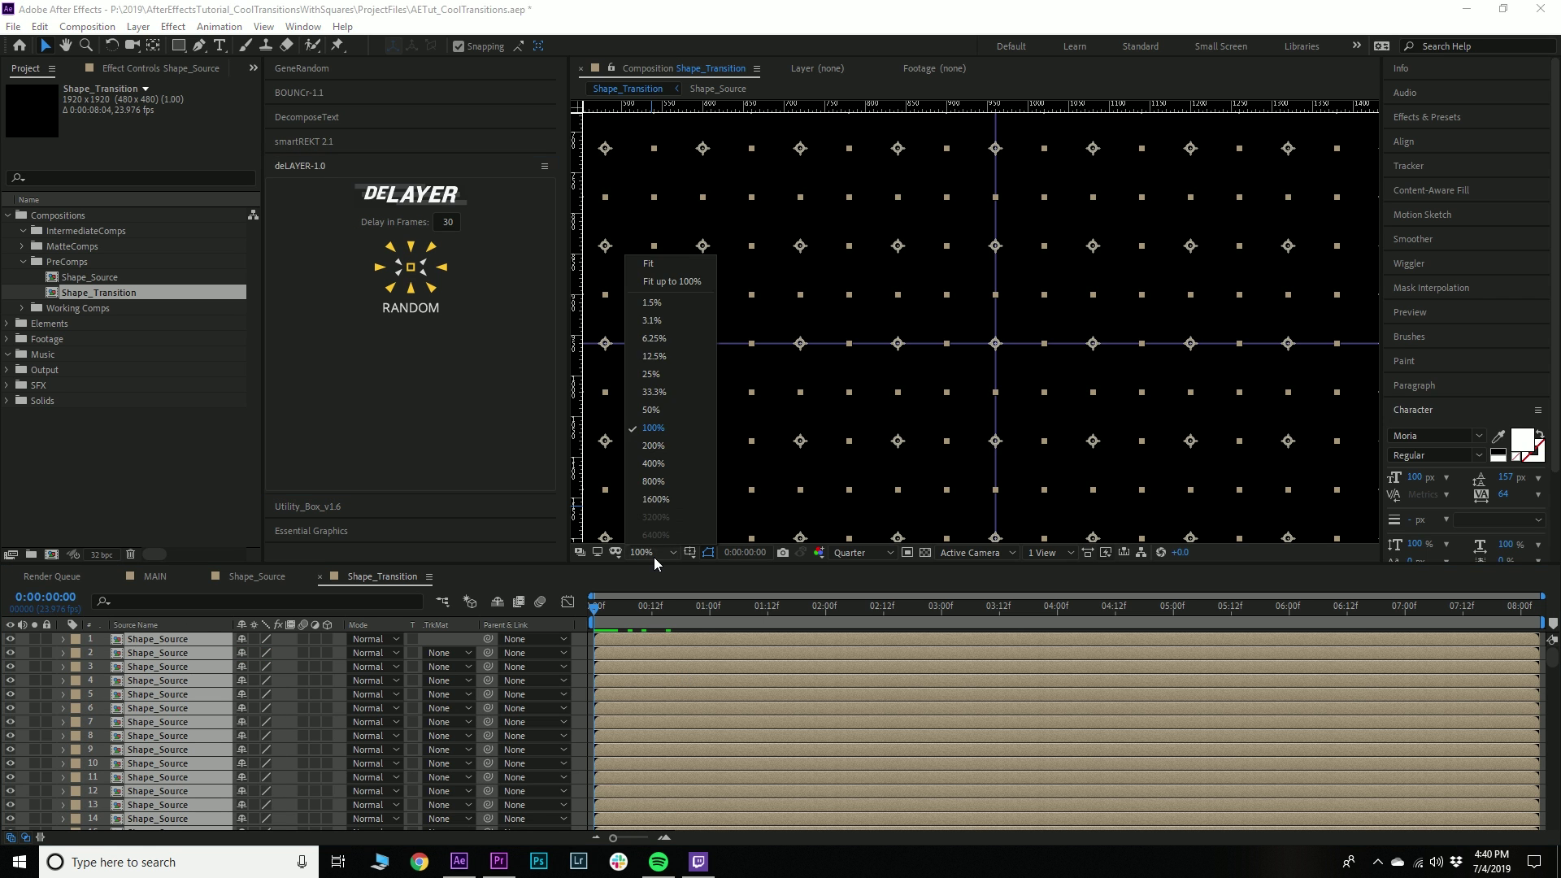
{"action": "left_click", "coordinate": [652, 263]}
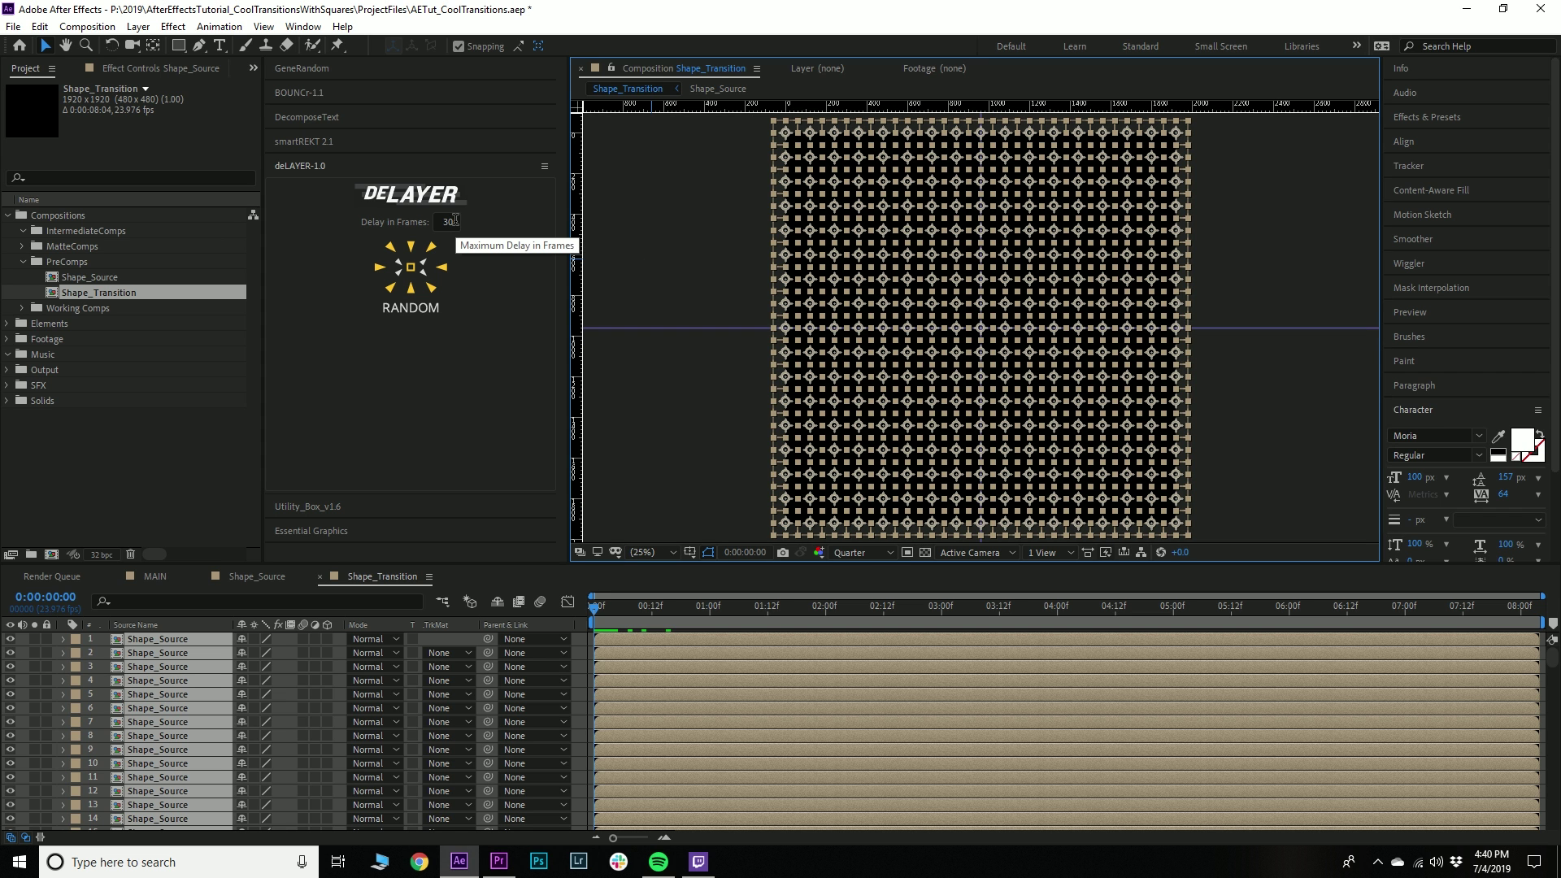
{"action": "left_click", "coordinate": [448, 221]}
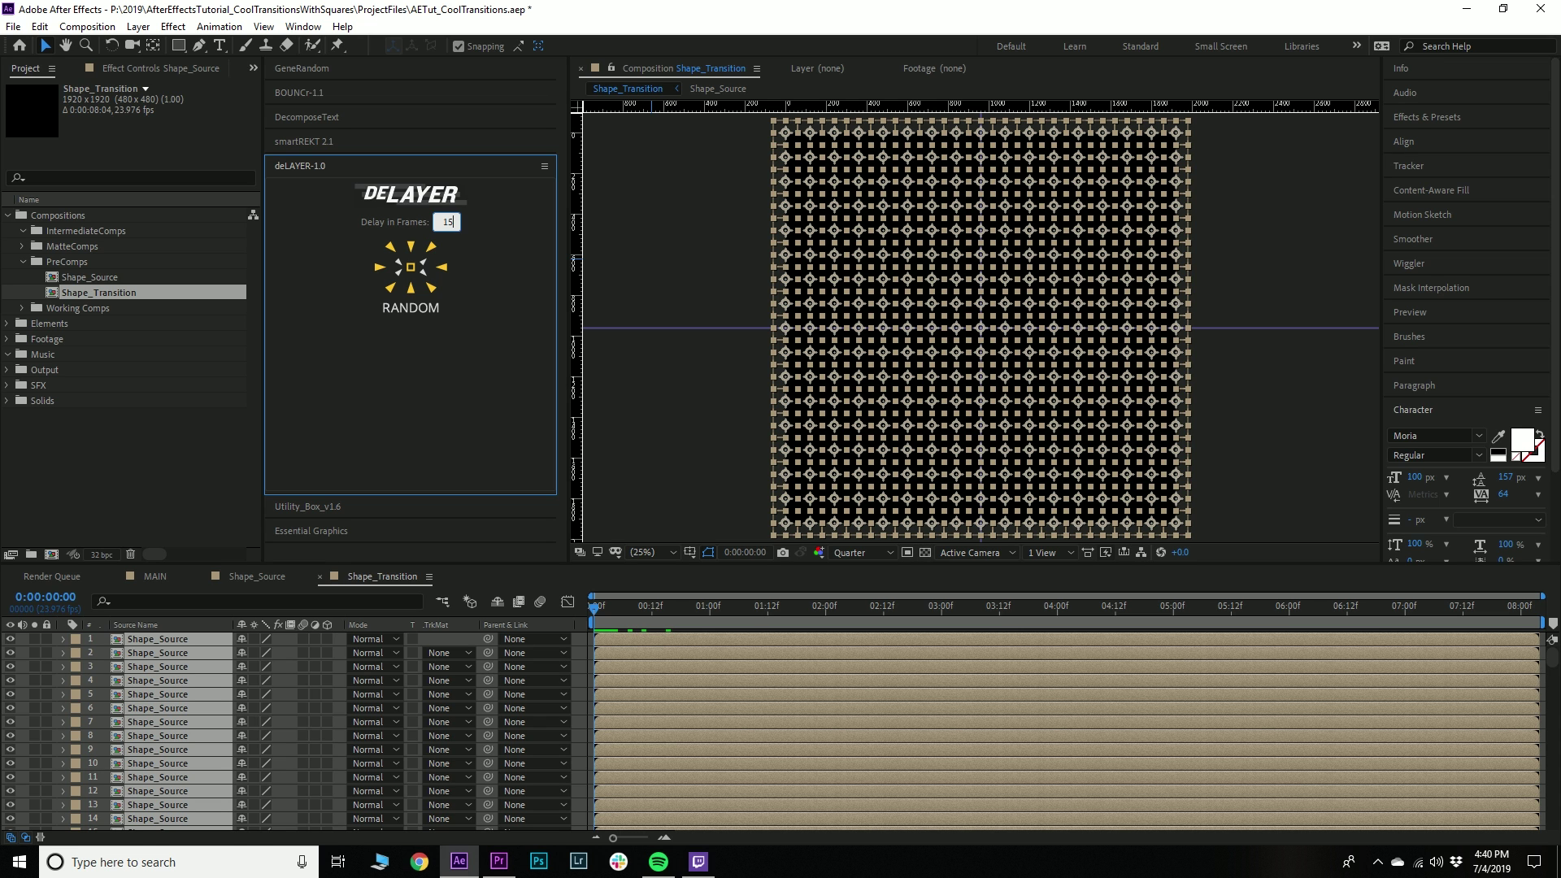
{"action": "left_click", "coordinate": [421, 266]}
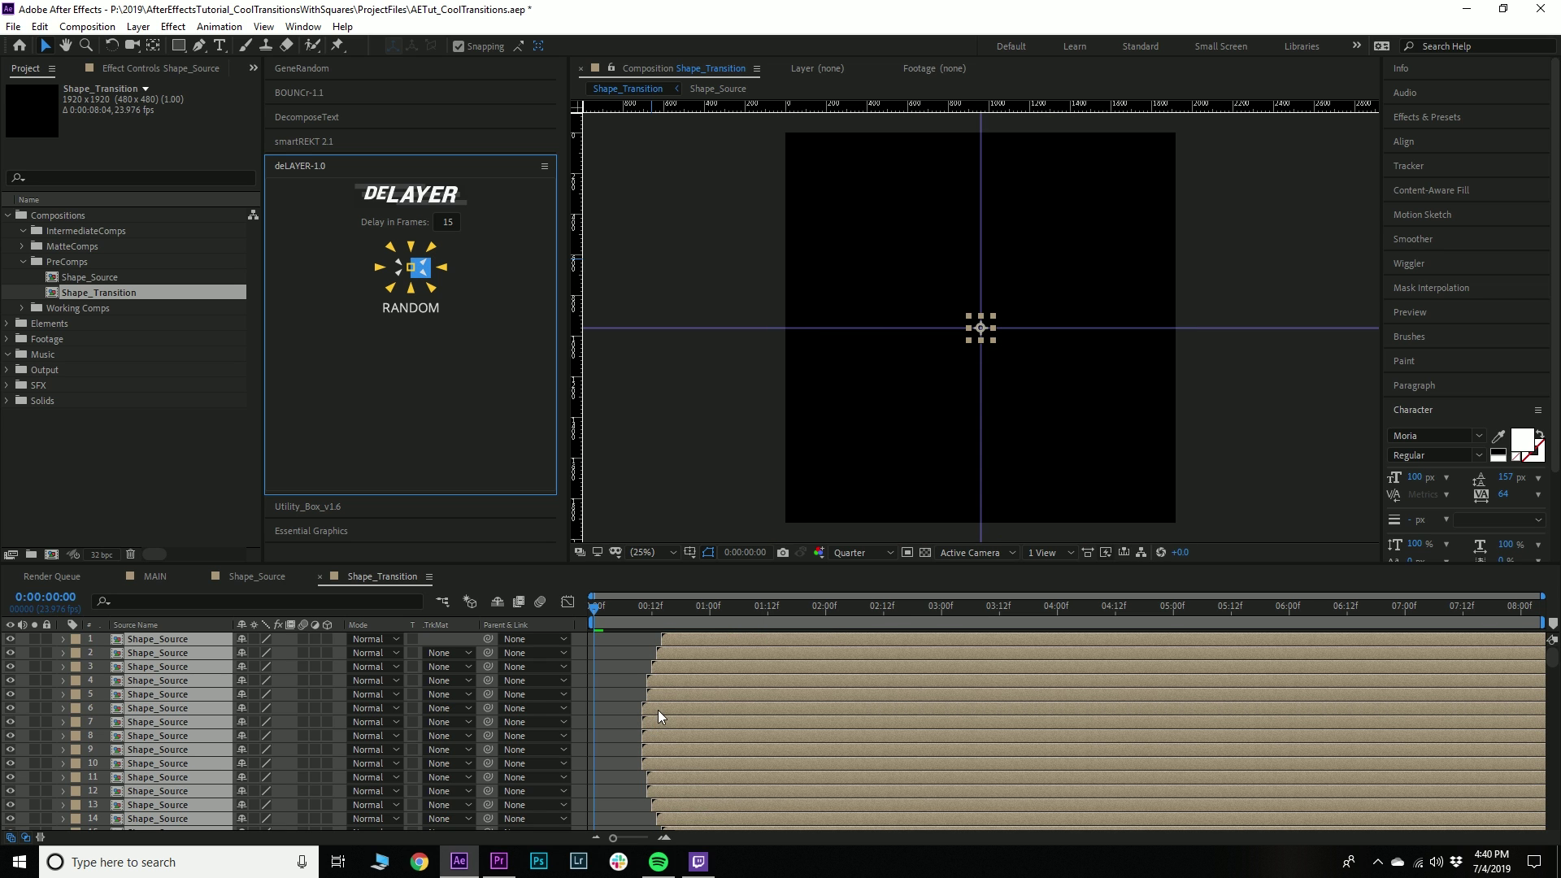
Examine the staggered start times of the clone layers and preview the center-outward square animation from the beginning
{"action": "scroll", "coordinate": [610, 679], "scroll_direction": "down", "scroll_amount": 15}
{"action": "scroll", "coordinate": [598, 662], "scroll_direction": "down", "scroll_amount": 20}
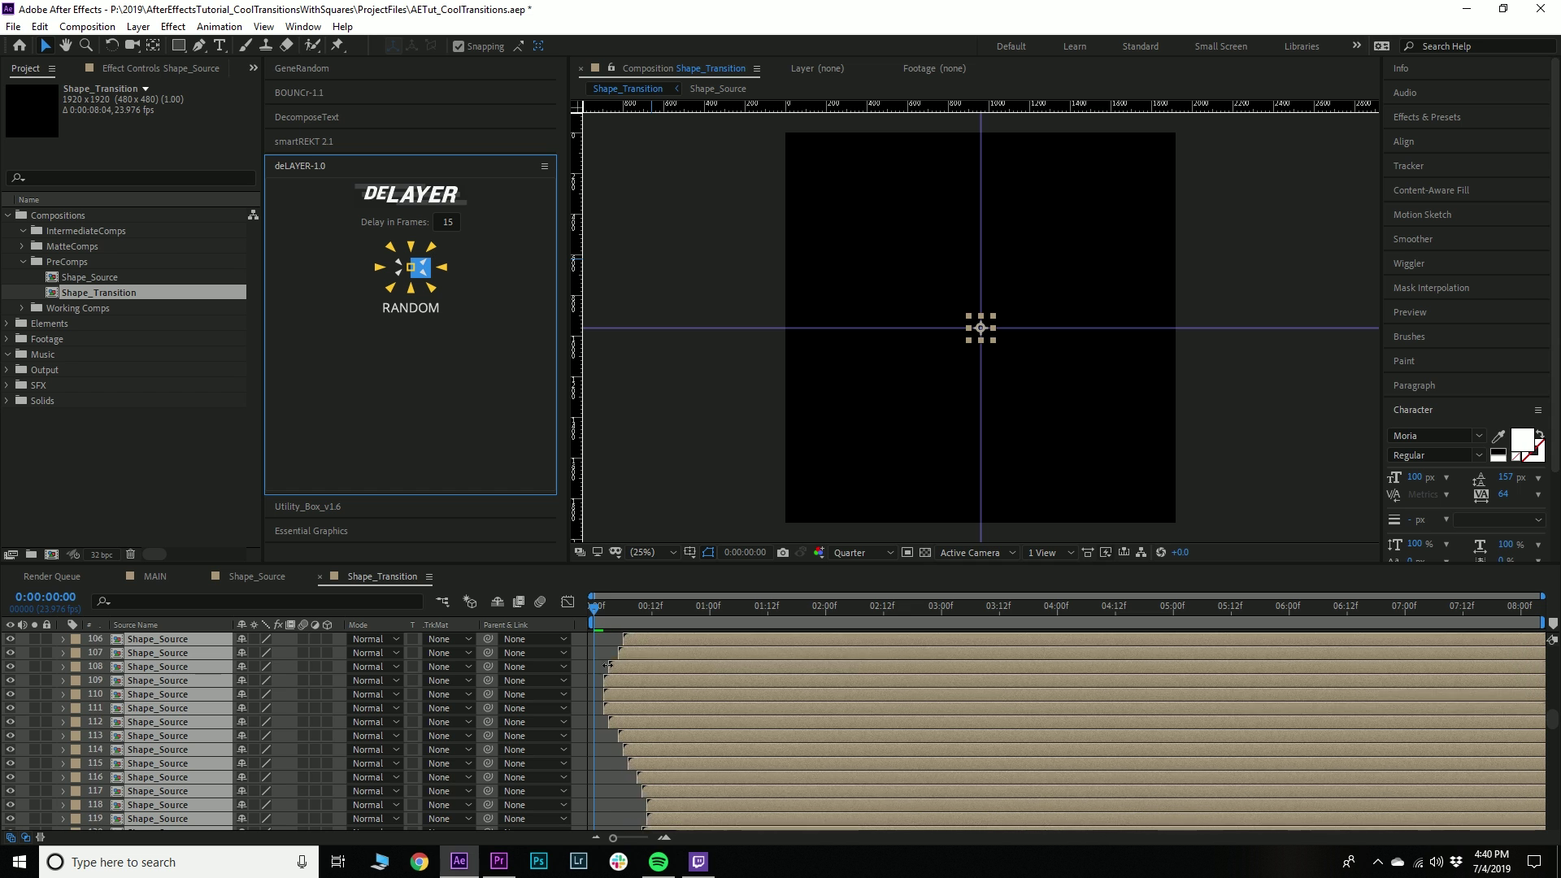
{"action": "scroll", "coordinate": [605, 669], "scroll_direction": "up", "scroll_amount": 3}
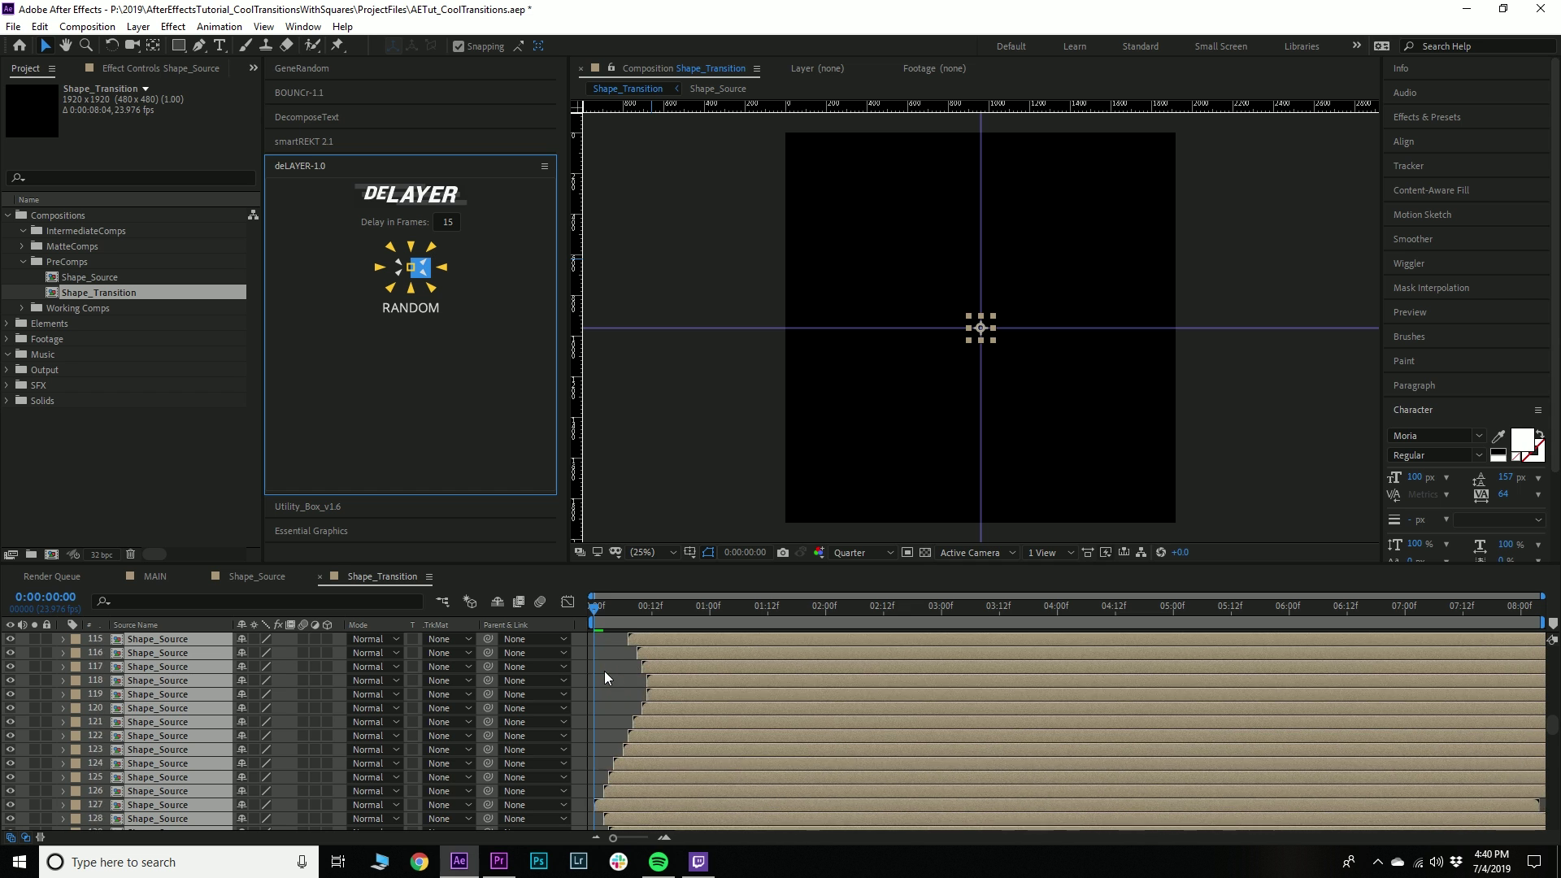
{"action": "scroll", "coordinate": [607, 684], "scroll_direction": "up", "scroll_amount": 2}
{"action": "left_click", "coordinate": [598, 628]}
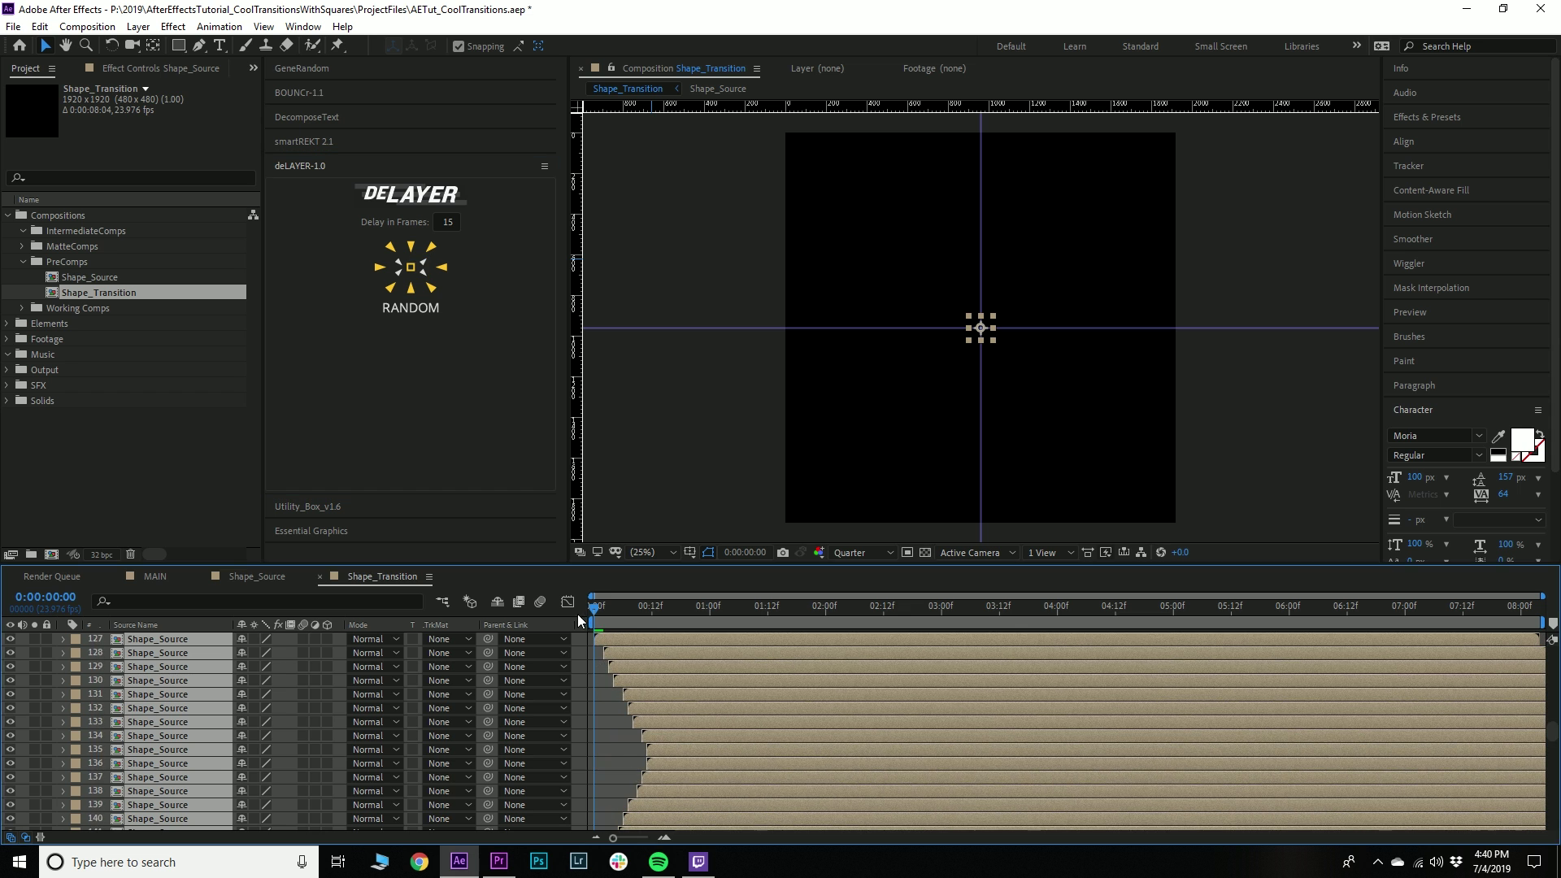
{"action": "left_click", "coordinate": [647, 551]}
{"action": "left_click", "coordinate": [792, 421]}
{"action": "key", "text": "space"}
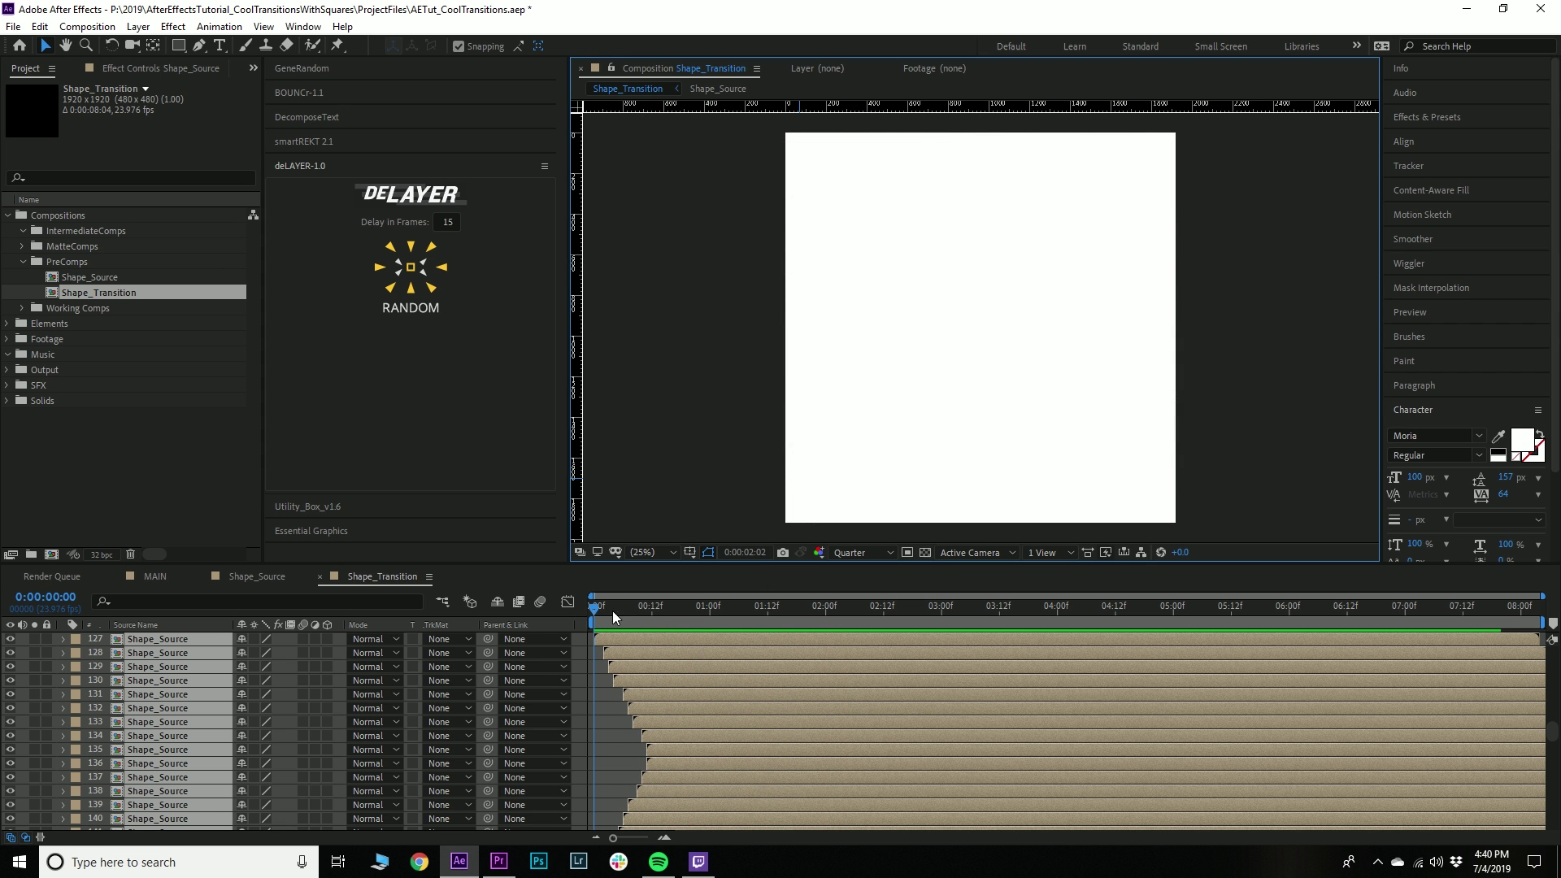
{"action": "key", "text": "space"}
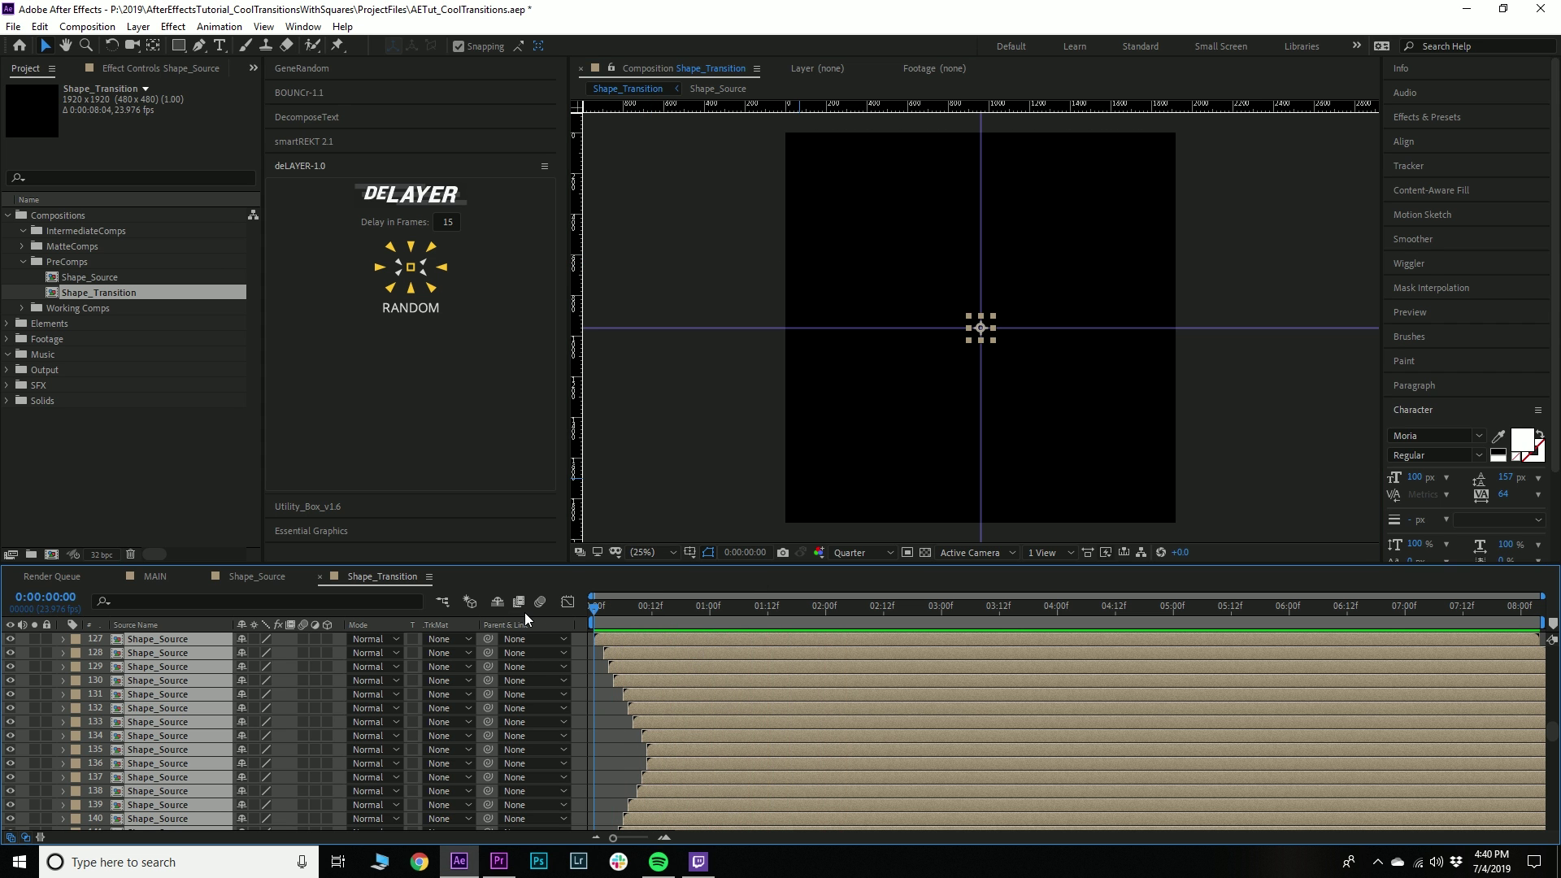
Undo the center-outward delay, stagger the clones from right to left instead, and preview the result from the start
{"action": "key", "text": "ctrl+z"}
{"action": "left_click", "coordinate": [441, 266]}
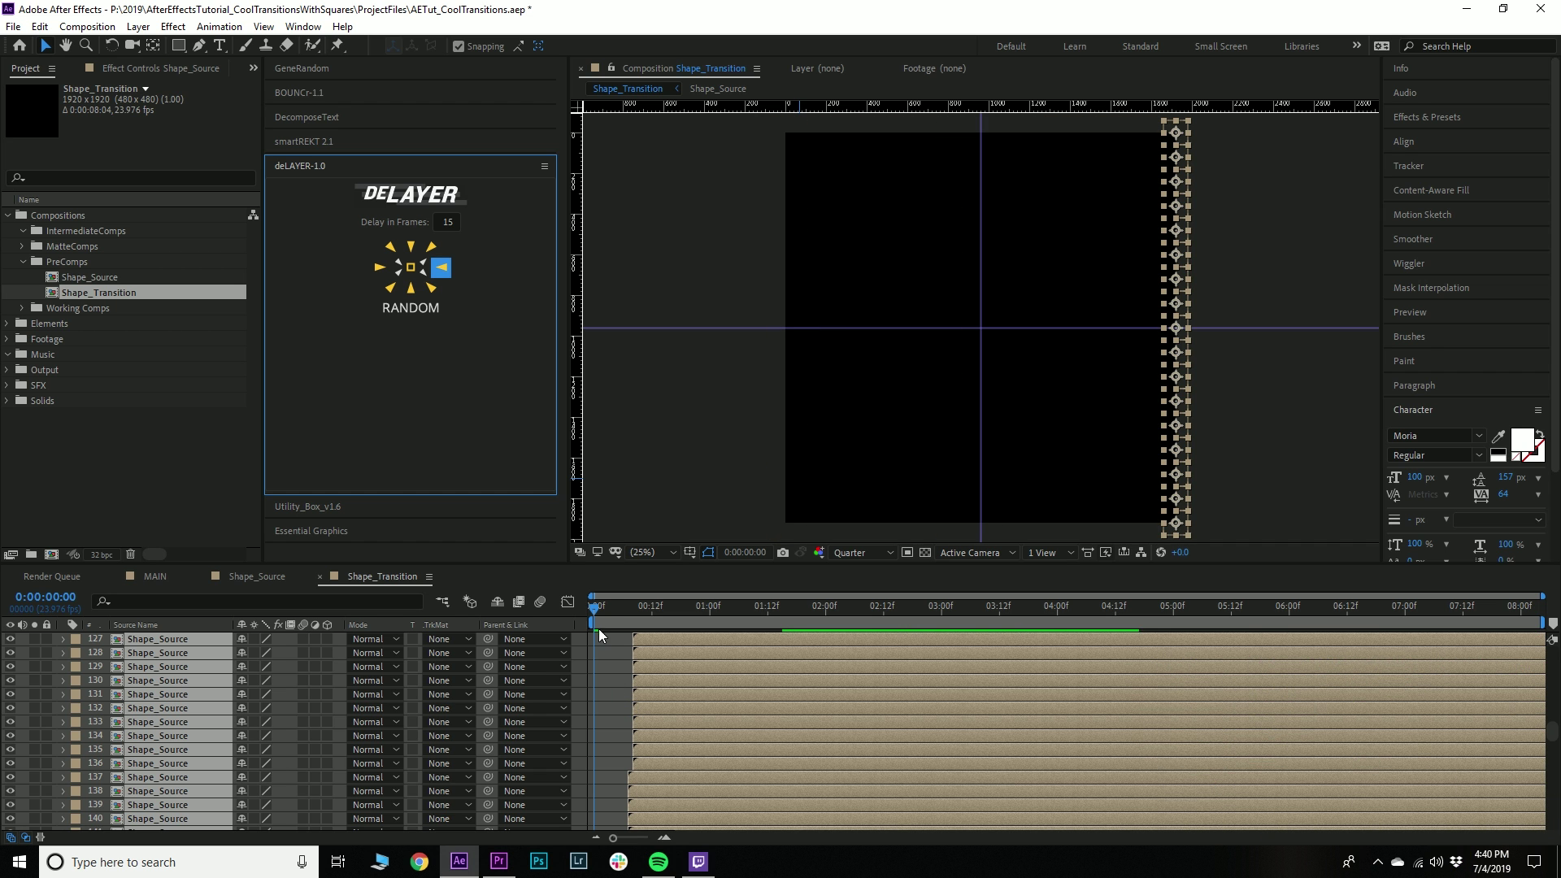
{"action": "left_click", "coordinate": [587, 608]}
{"action": "key", "text": "space"}
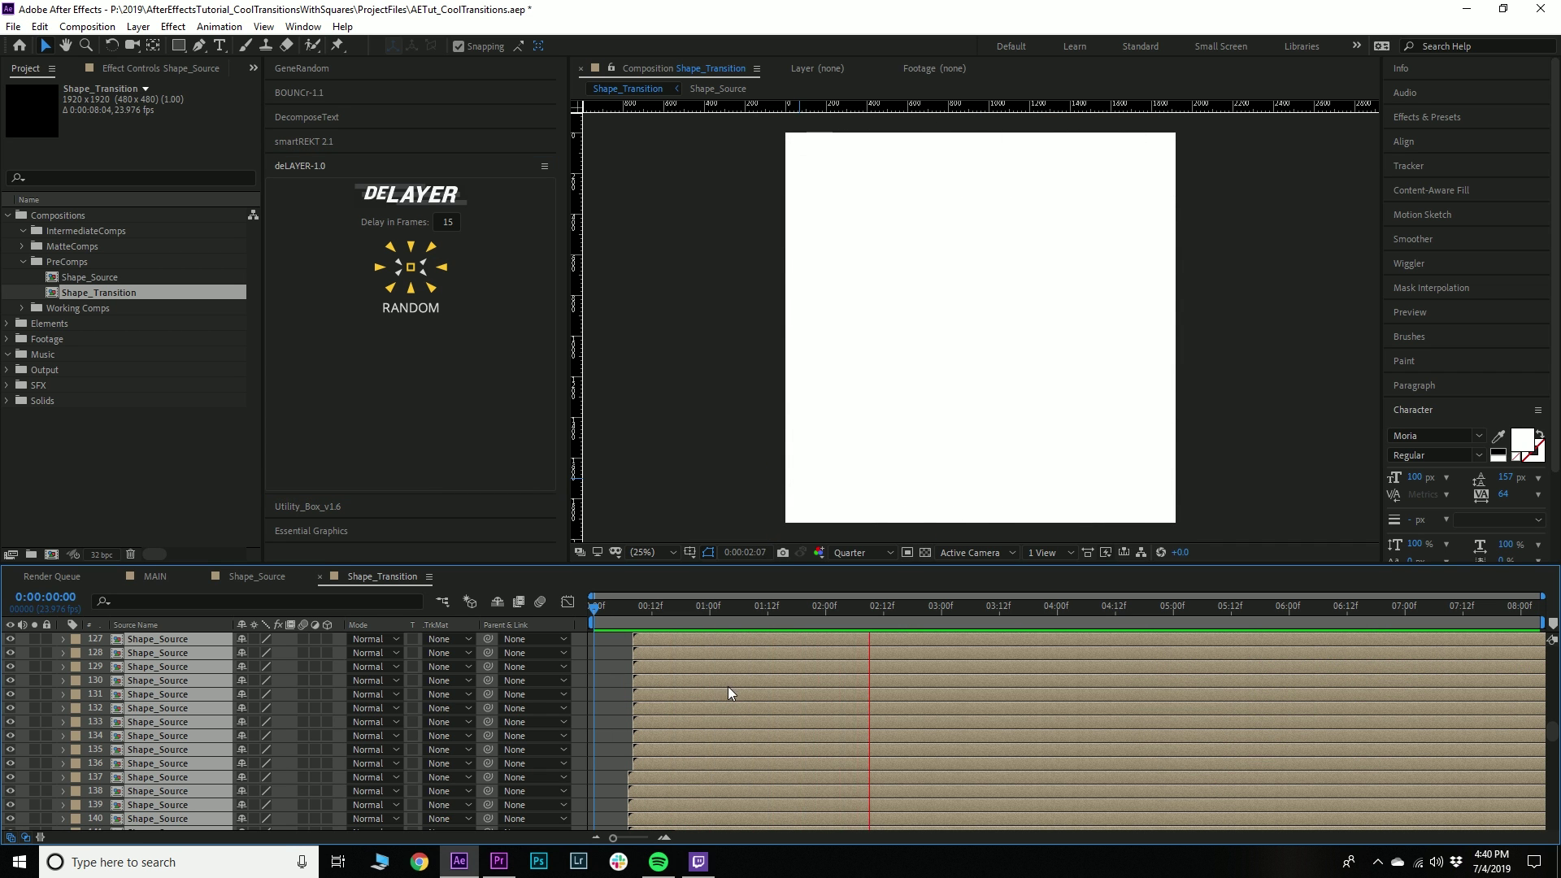
{"action": "key", "text": "space"}
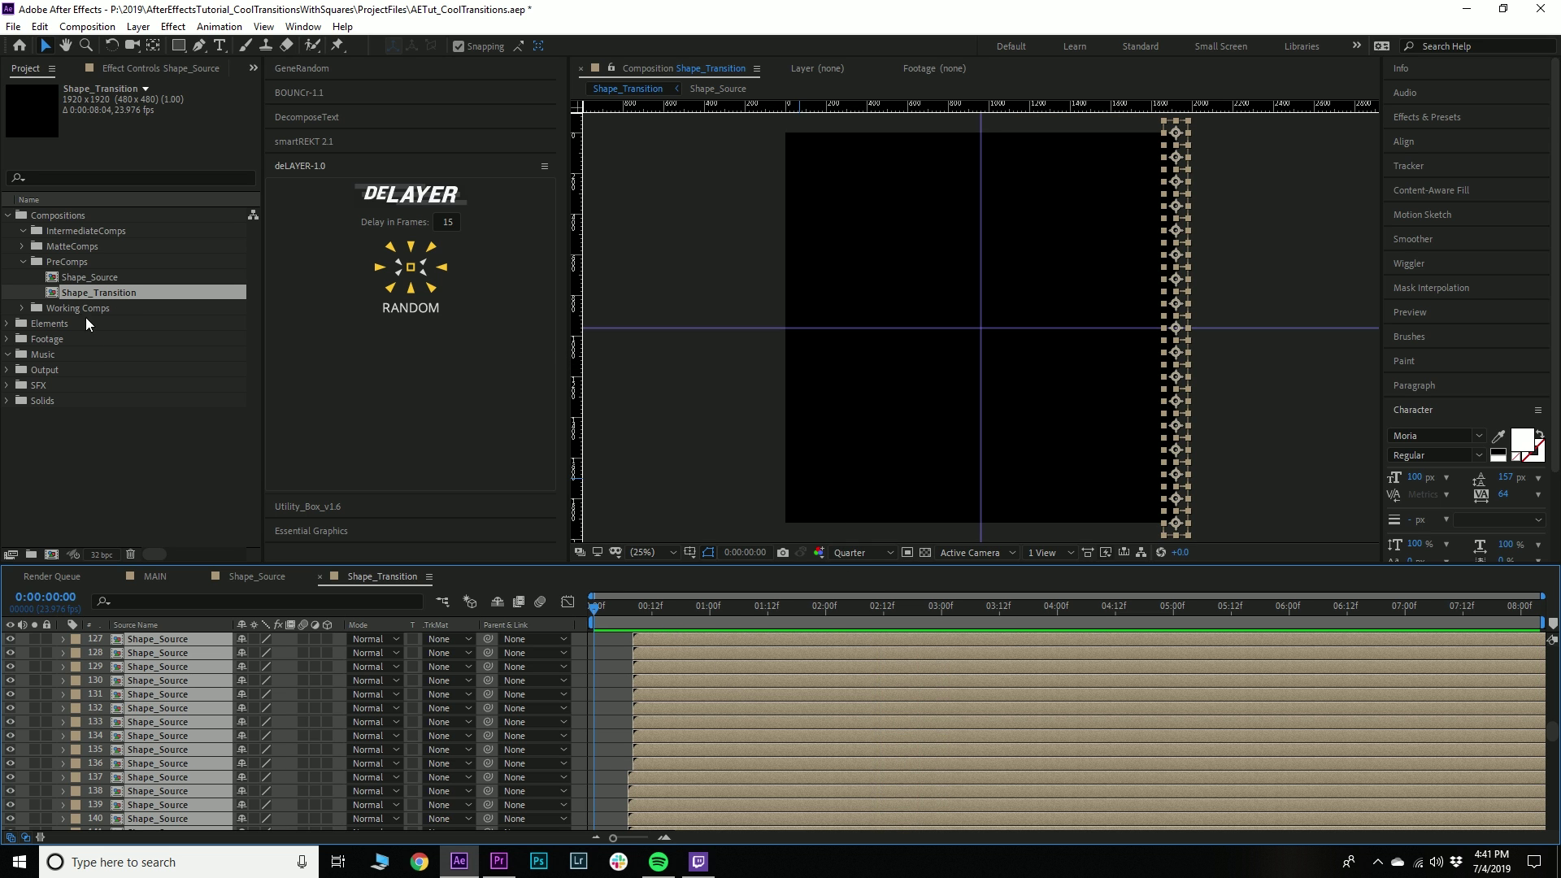
Reveal the contents of the Output folder in the project and switch to the MAIN composition's timeline
{"action": "left_click", "coordinate": [81, 452]}
{"action": "left_click", "coordinate": [75, 293]}
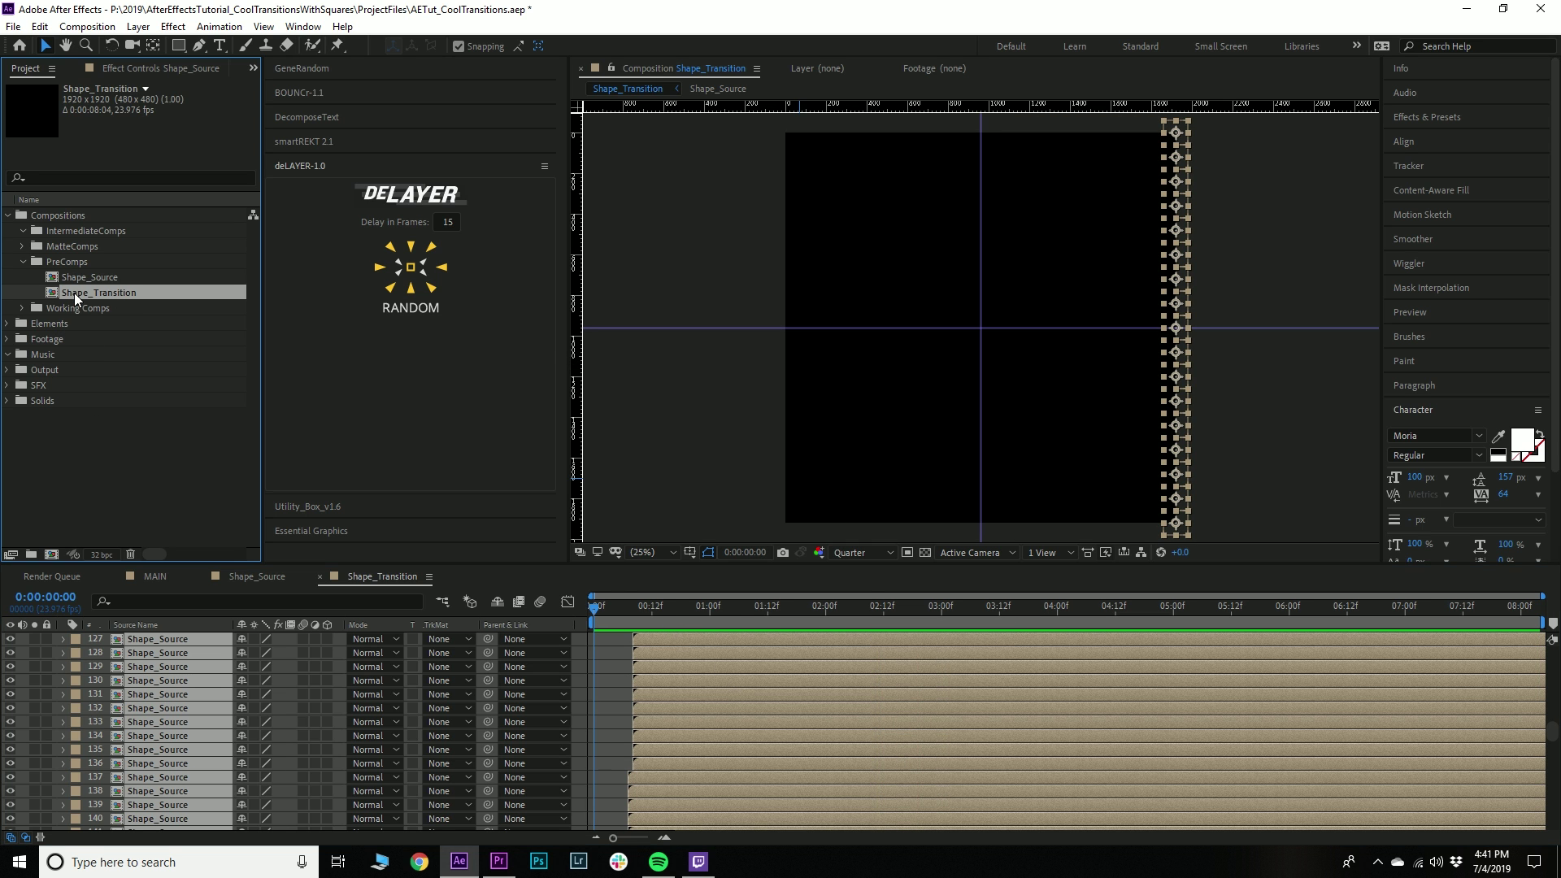
{"action": "left_click", "coordinate": [7, 371]}
{"action": "left_click", "coordinate": [150, 576]}
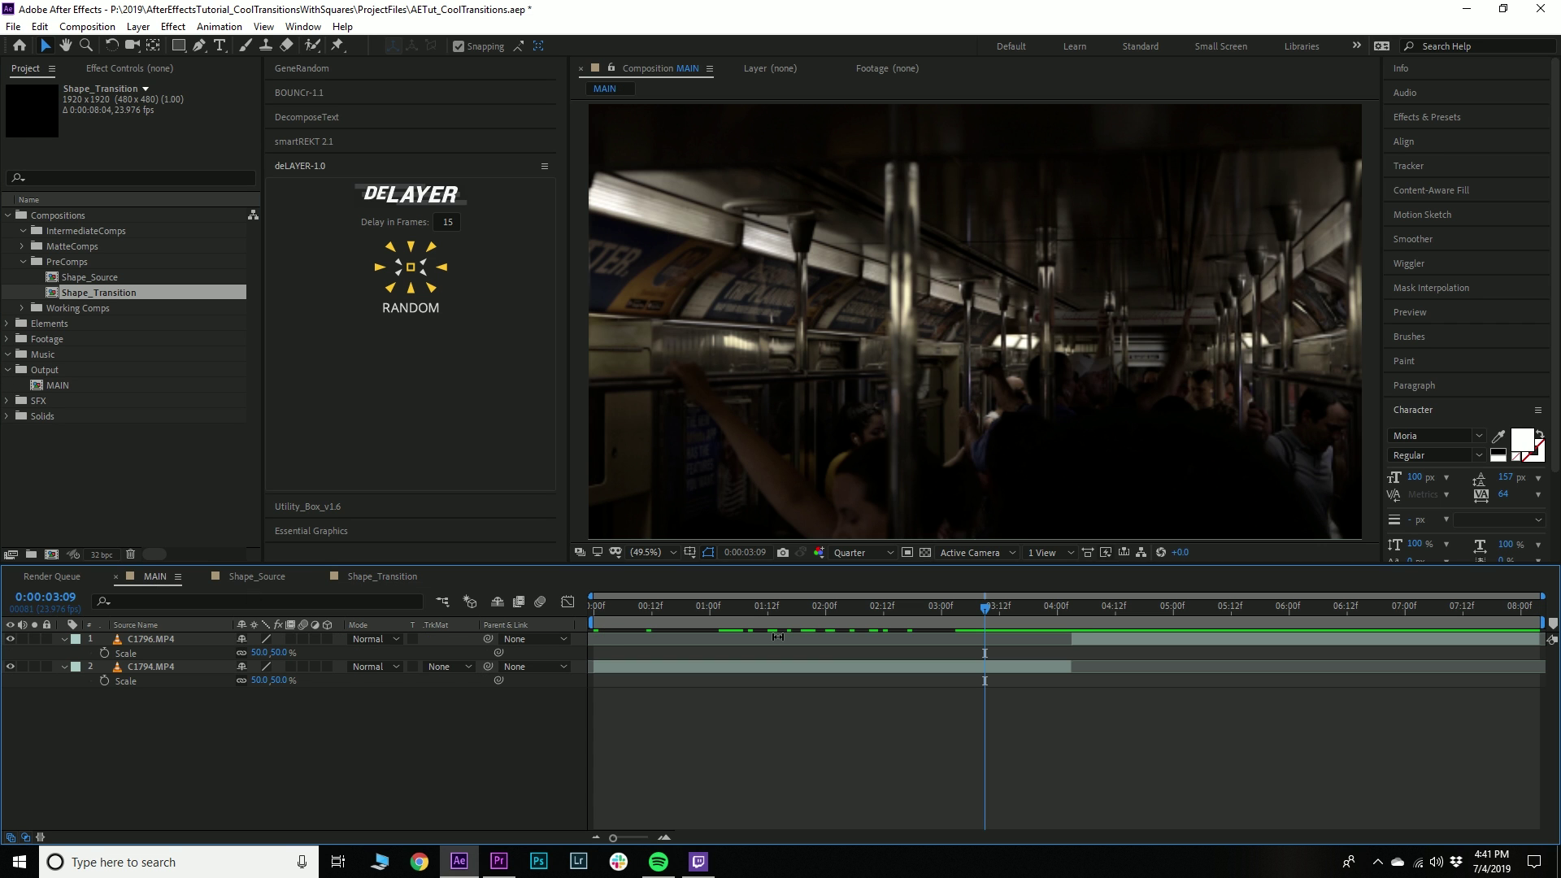
Move to the cut between C1794.MP4 and C1796.MP4 at 0:00:04:03 and add Shape_Transition as the top layer in MAIN
{"action": "left_click_drag", "start_coordinate": [1076, 617], "coordinate": [1071, 614]}
{"action": "left_click", "coordinate": [1080, 637]}
{"action": "left_click", "coordinate": [1068, 672]}
{"action": "left_click", "coordinate": [1090, 641]}
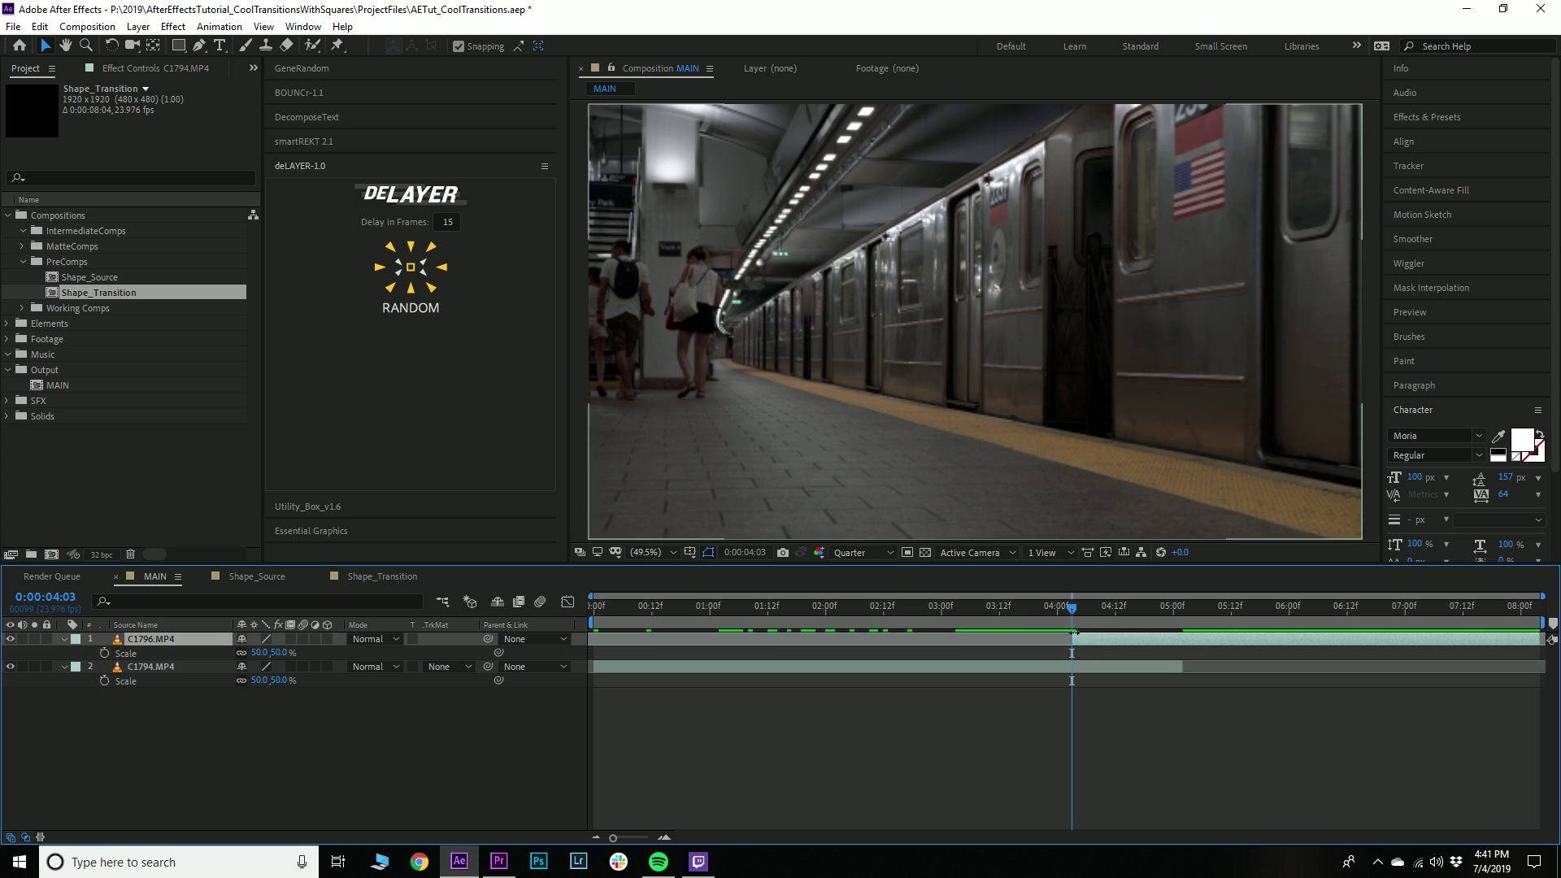
{"action": "left_click", "coordinate": [1049, 666]}
{"action": "left_click", "coordinate": [40, 368]}
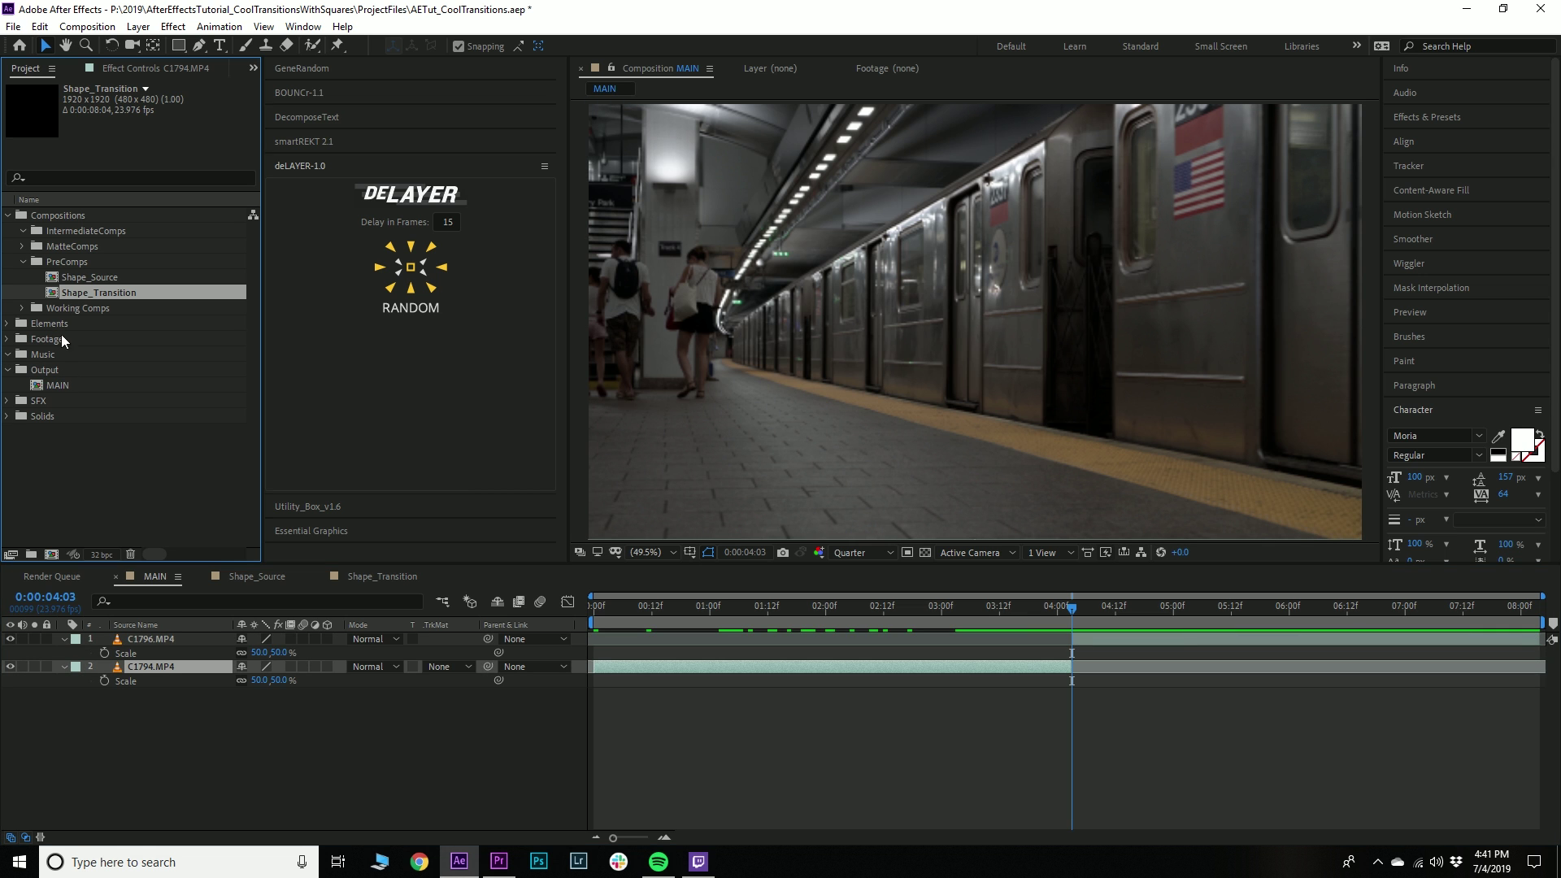
{"action": "left_click_drag", "start_coordinate": [80, 296], "coordinate": [184, 636]}
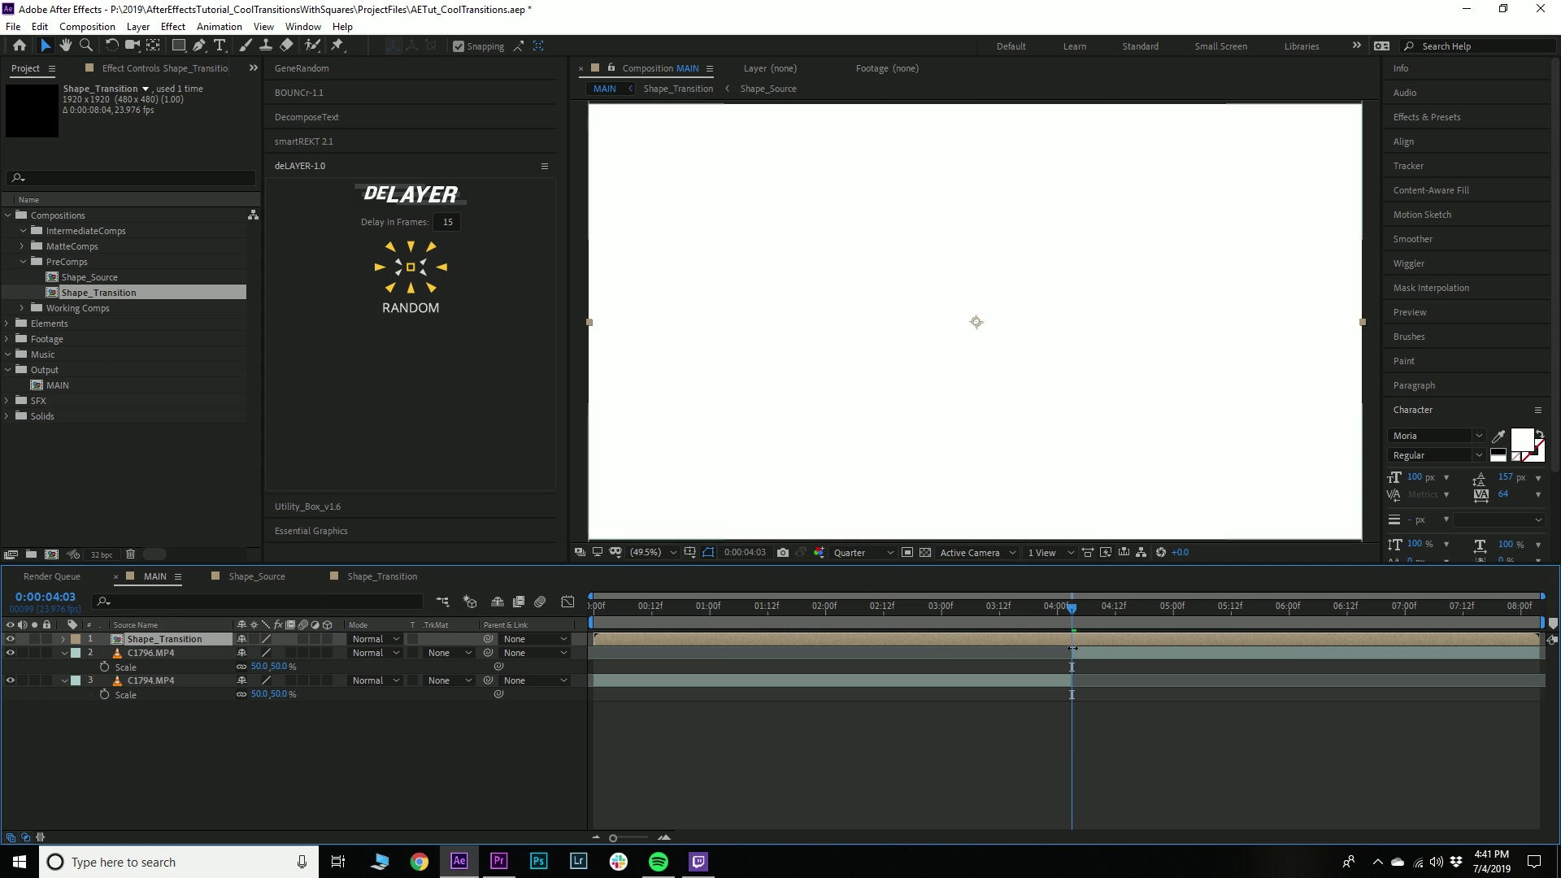
Start the Shape_Transition layer at 0:00:04:03 and use it as the alpha matte for C1796.MP4
{"action": "left_click_drag", "start_coordinate": [683, 642], "coordinate": [1162, 647]}
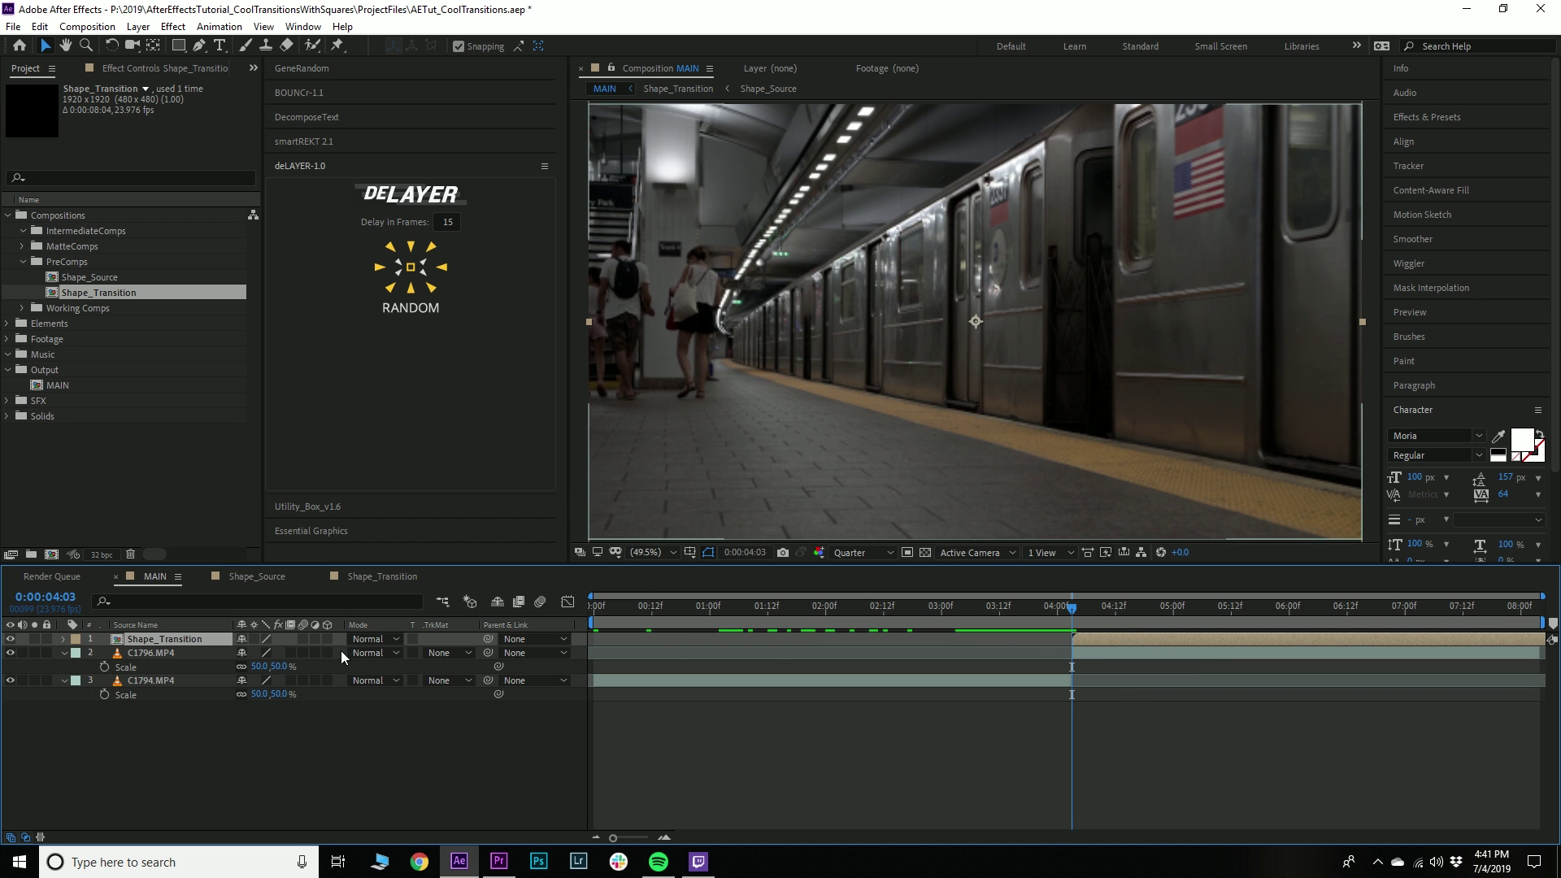
{"action": "left_click", "coordinate": [173, 652]}
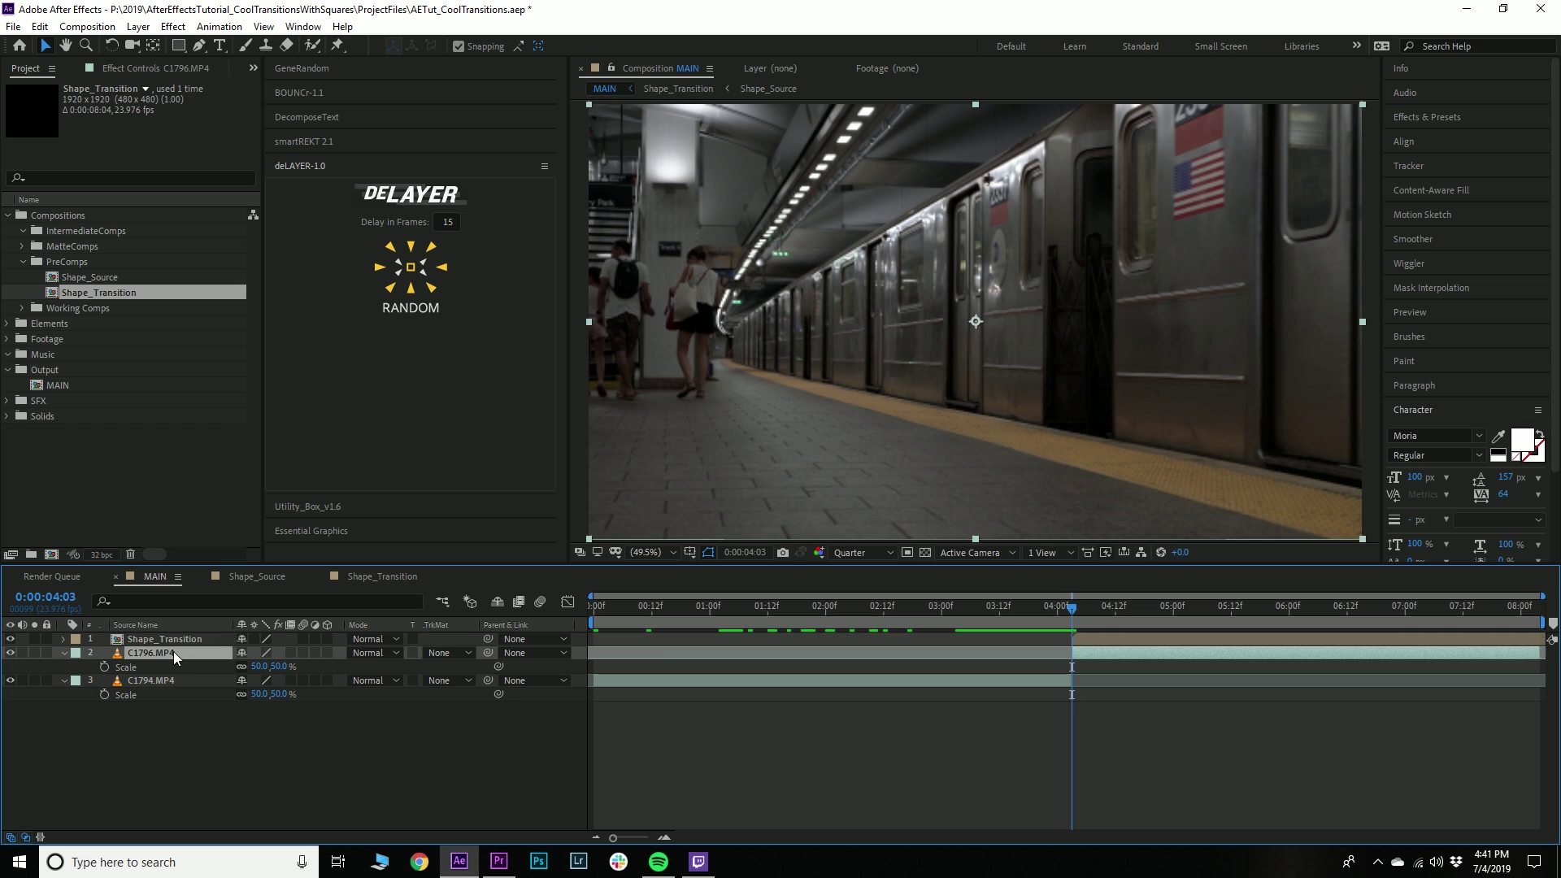
{"action": "left_click", "coordinate": [433, 654]}
{"action": "left_click", "coordinate": [492, 693]}
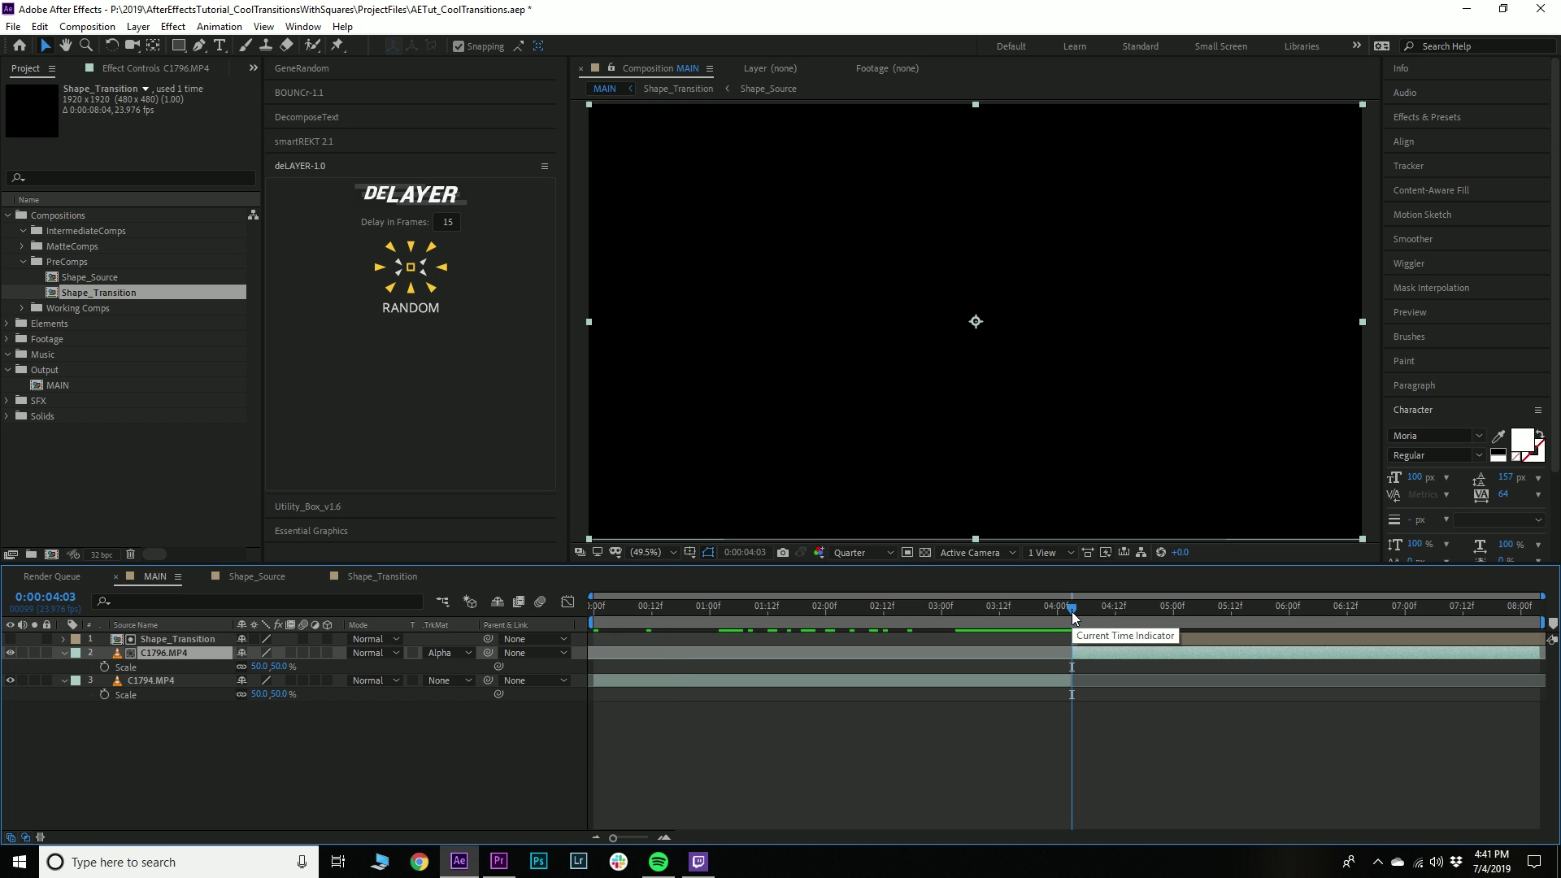
Extend the end of C1794.MP4 to about 0:00:06:00 beneath the transition and preview from 0:00:04:03
{"action": "left_click_drag", "start_coordinate": [1083, 621], "coordinate": [1183, 616]}
{"action": "left_click_drag", "start_coordinate": [1068, 610], "coordinate": [1085, 621]}
{"action": "left_click_drag", "start_coordinate": [1072, 681], "coordinate": [1289, 682]}
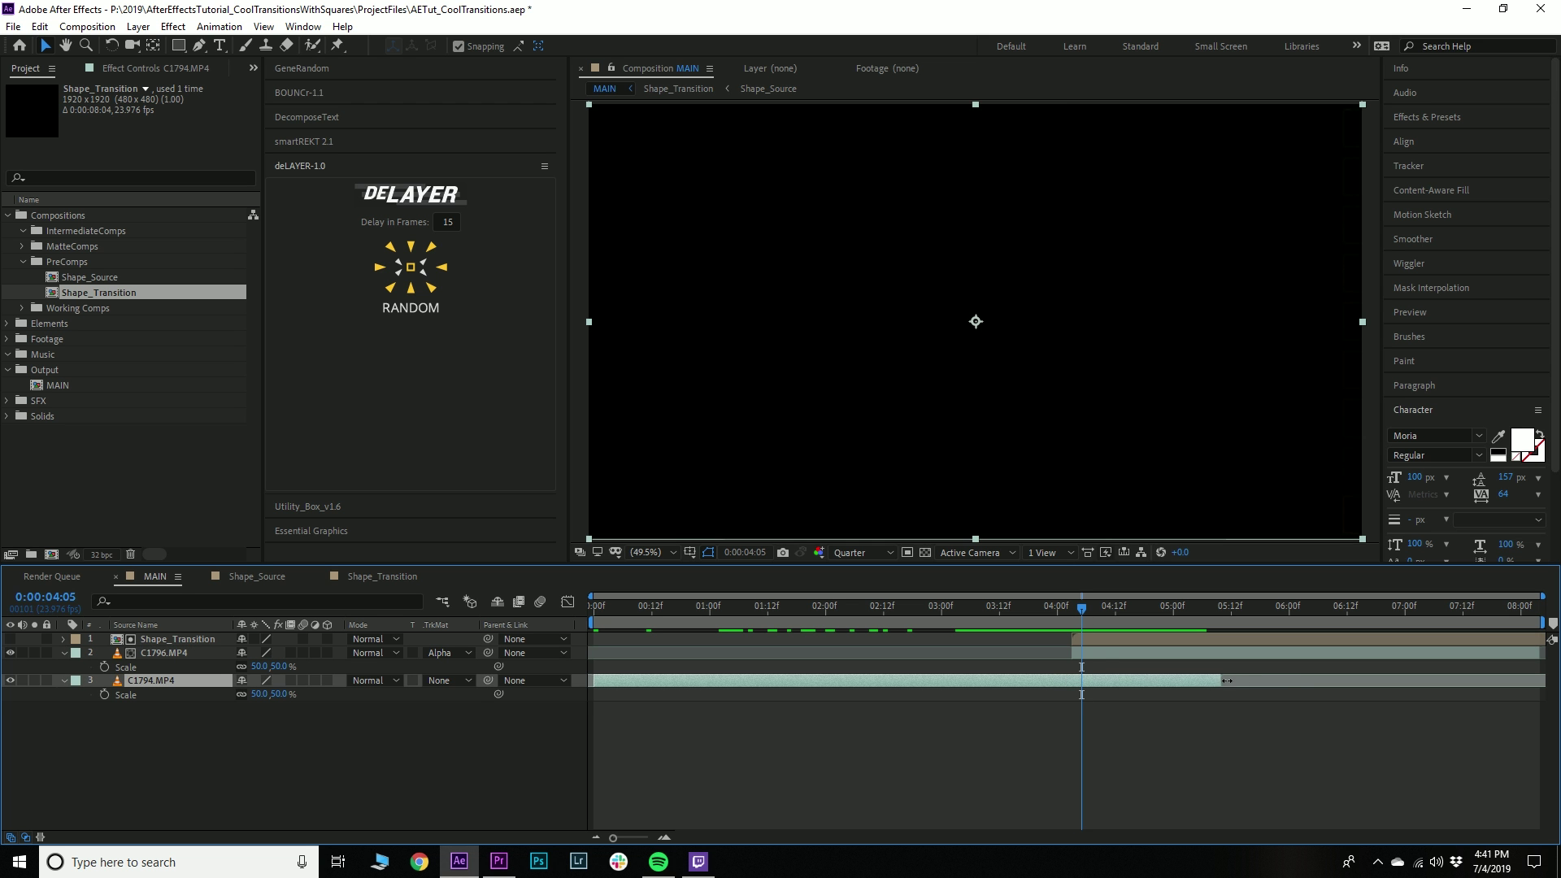
{"action": "left_click_drag", "start_coordinate": [1082, 610], "coordinate": [1072, 611]}
{"action": "key", "text": "space"}
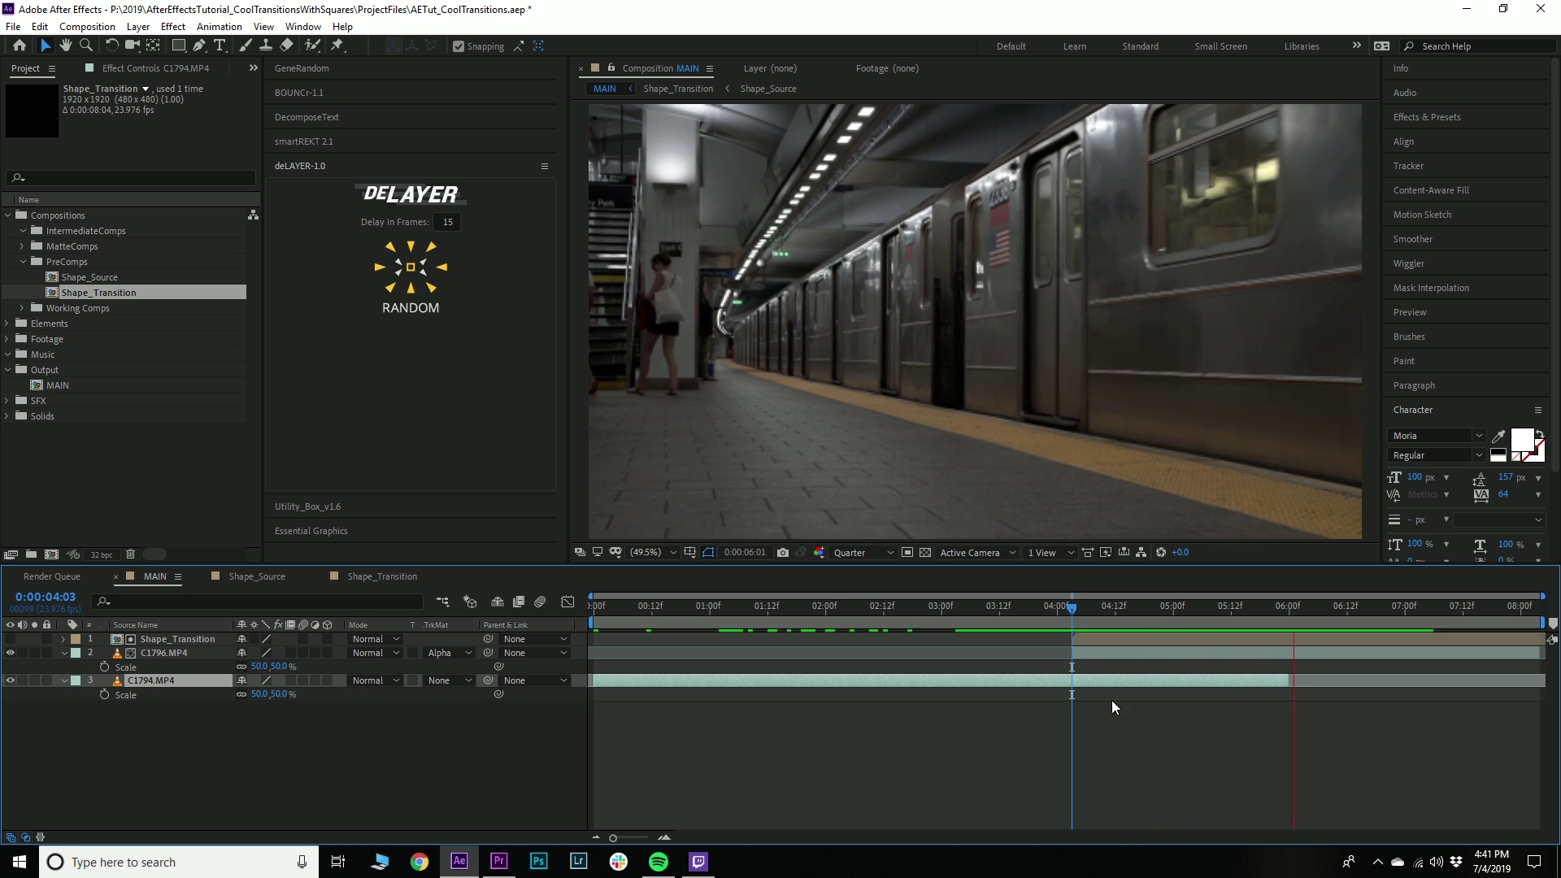
{"action": "left_click", "coordinate": [1069, 622]}
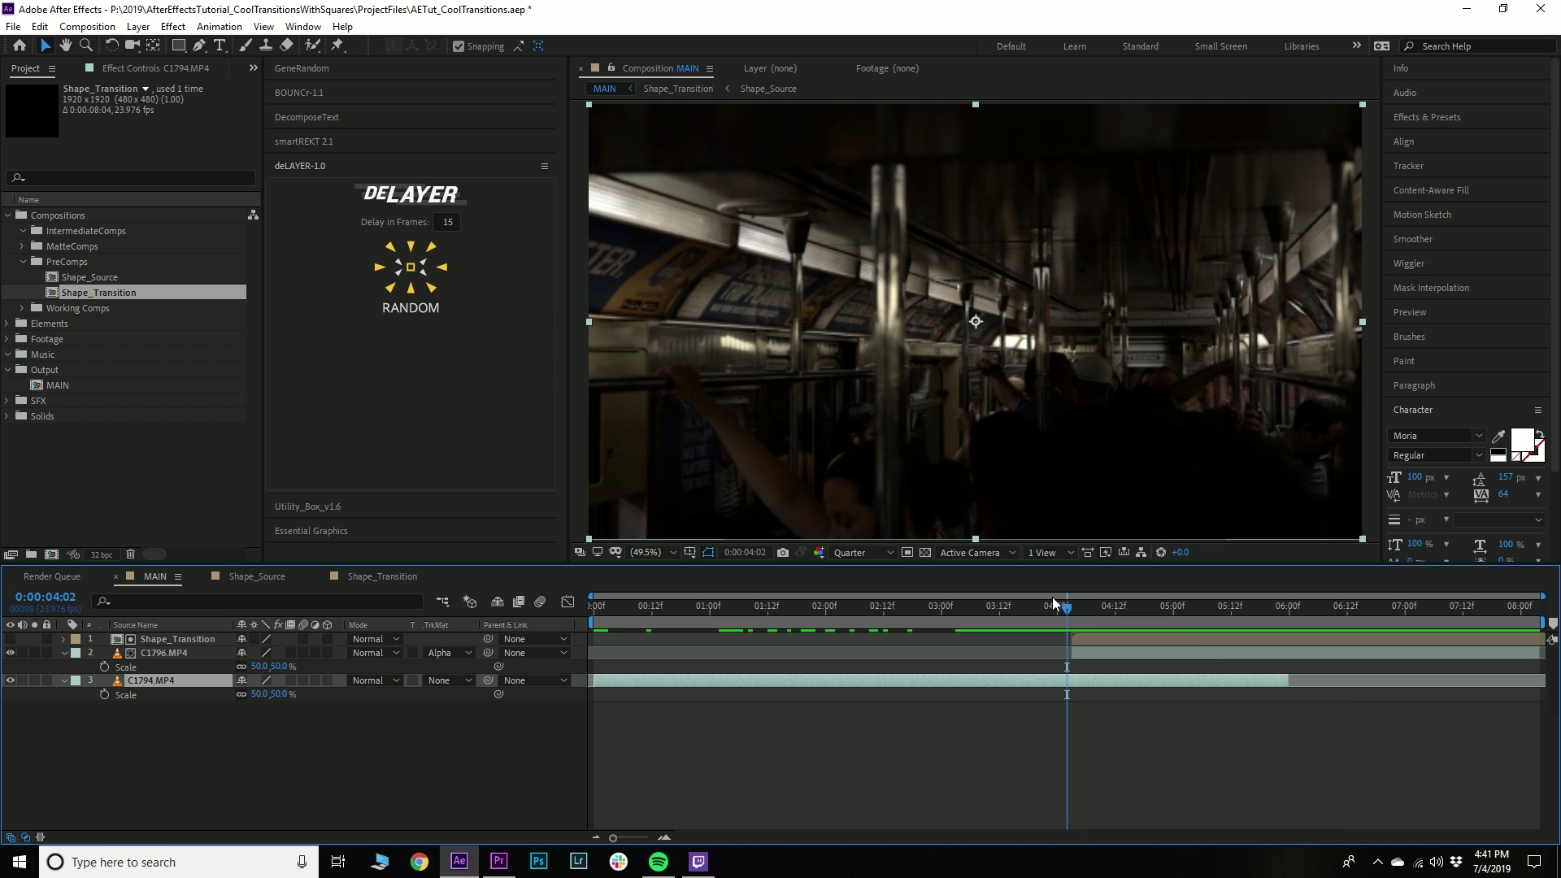
In Shape_Transition, stagger the Shape_Source clones from top to bottom with a 30-frame delay and preview the animation
{"action": "key", "text": "shift+period"}
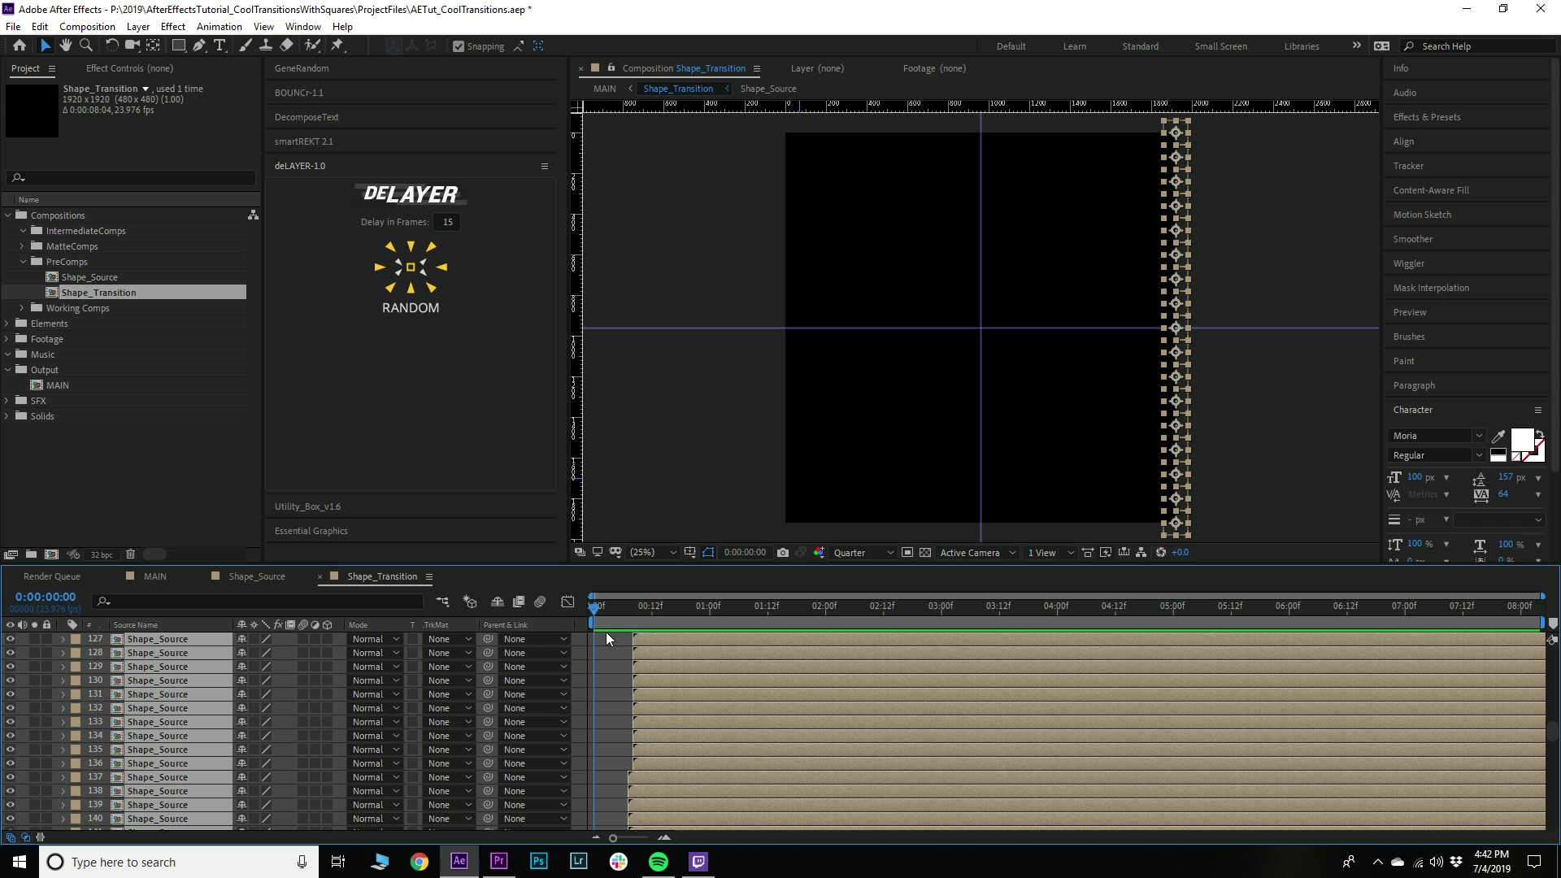
{"action": "left_click", "coordinate": [454, 220]}
{"action": "type", "text": "30"}
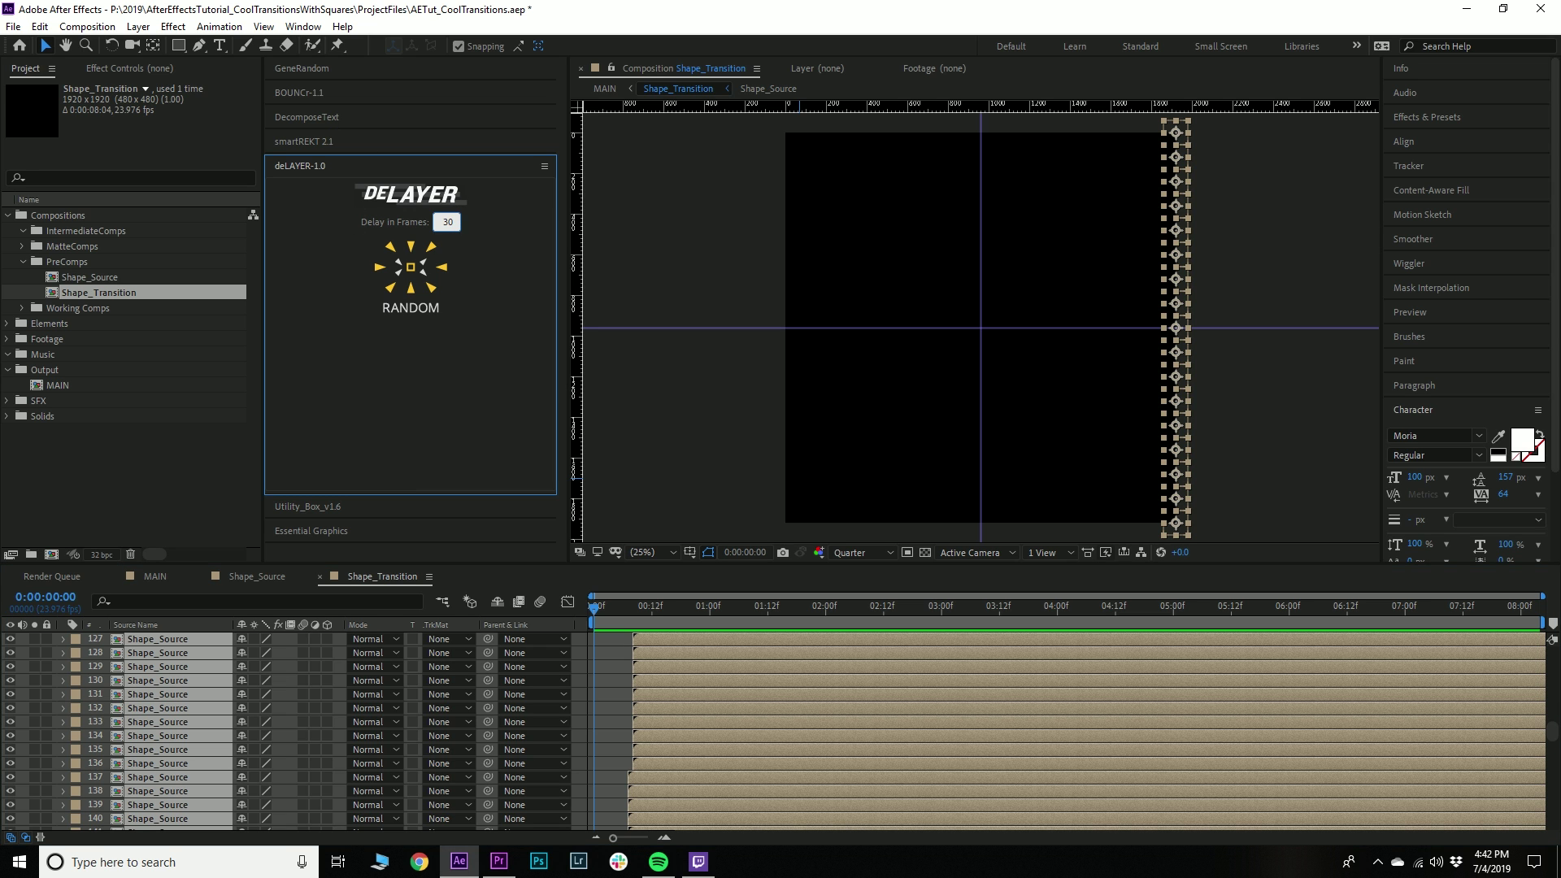
{"action": "left_click", "coordinate": [411, 246]}
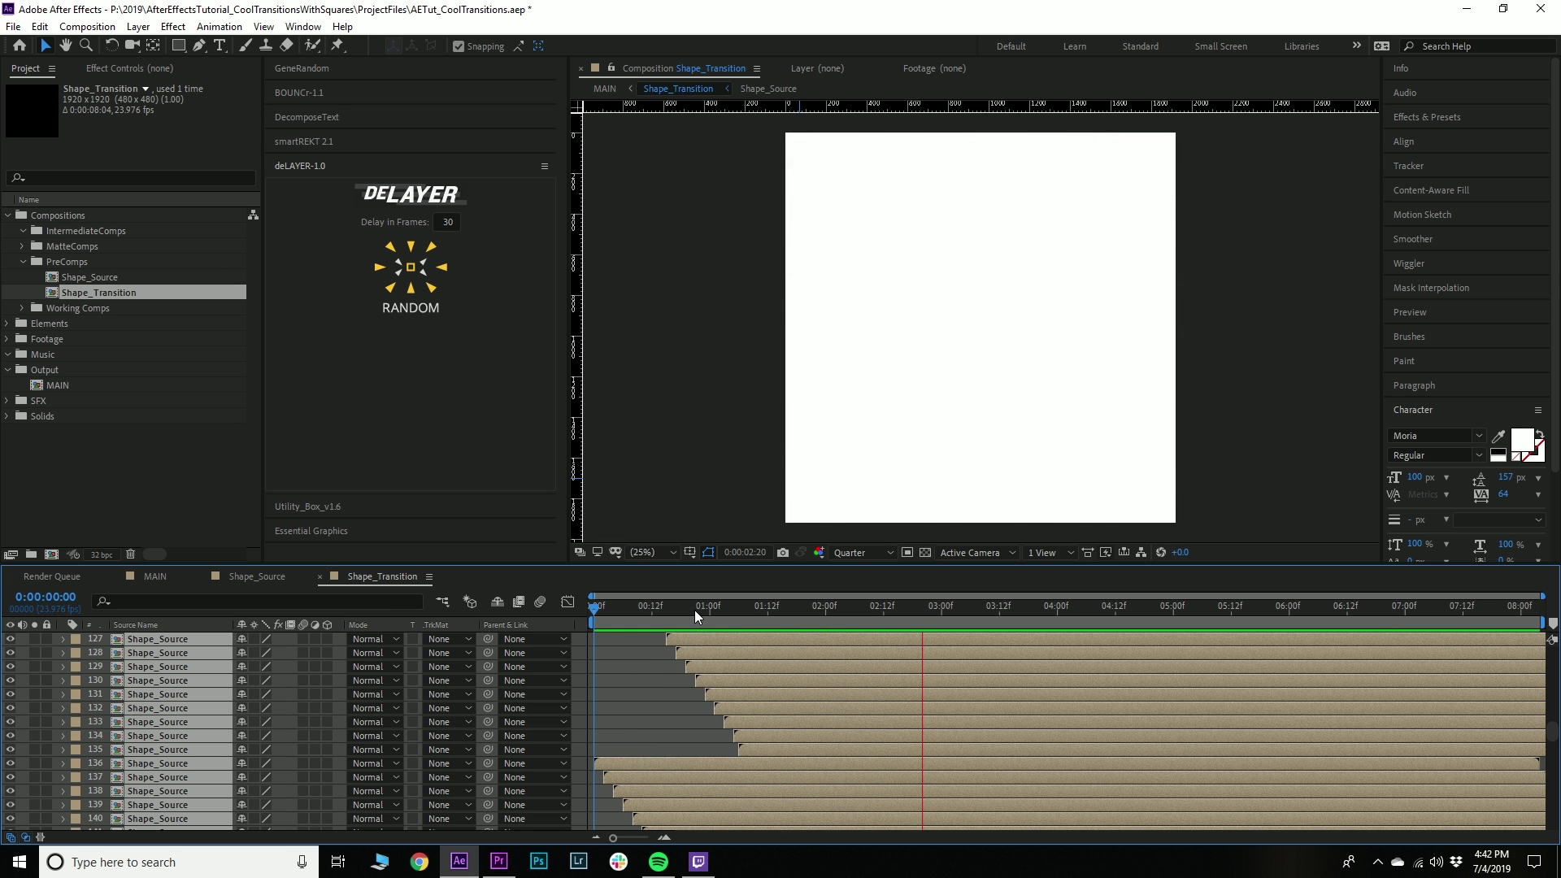
{"action": "key", "text": "space"}
Set the delay to 10 frames, stagger the Shape_Source clones from top to bottom, and preview the faster animation
{"action": "left_click", "coordinate": [448, 222]}
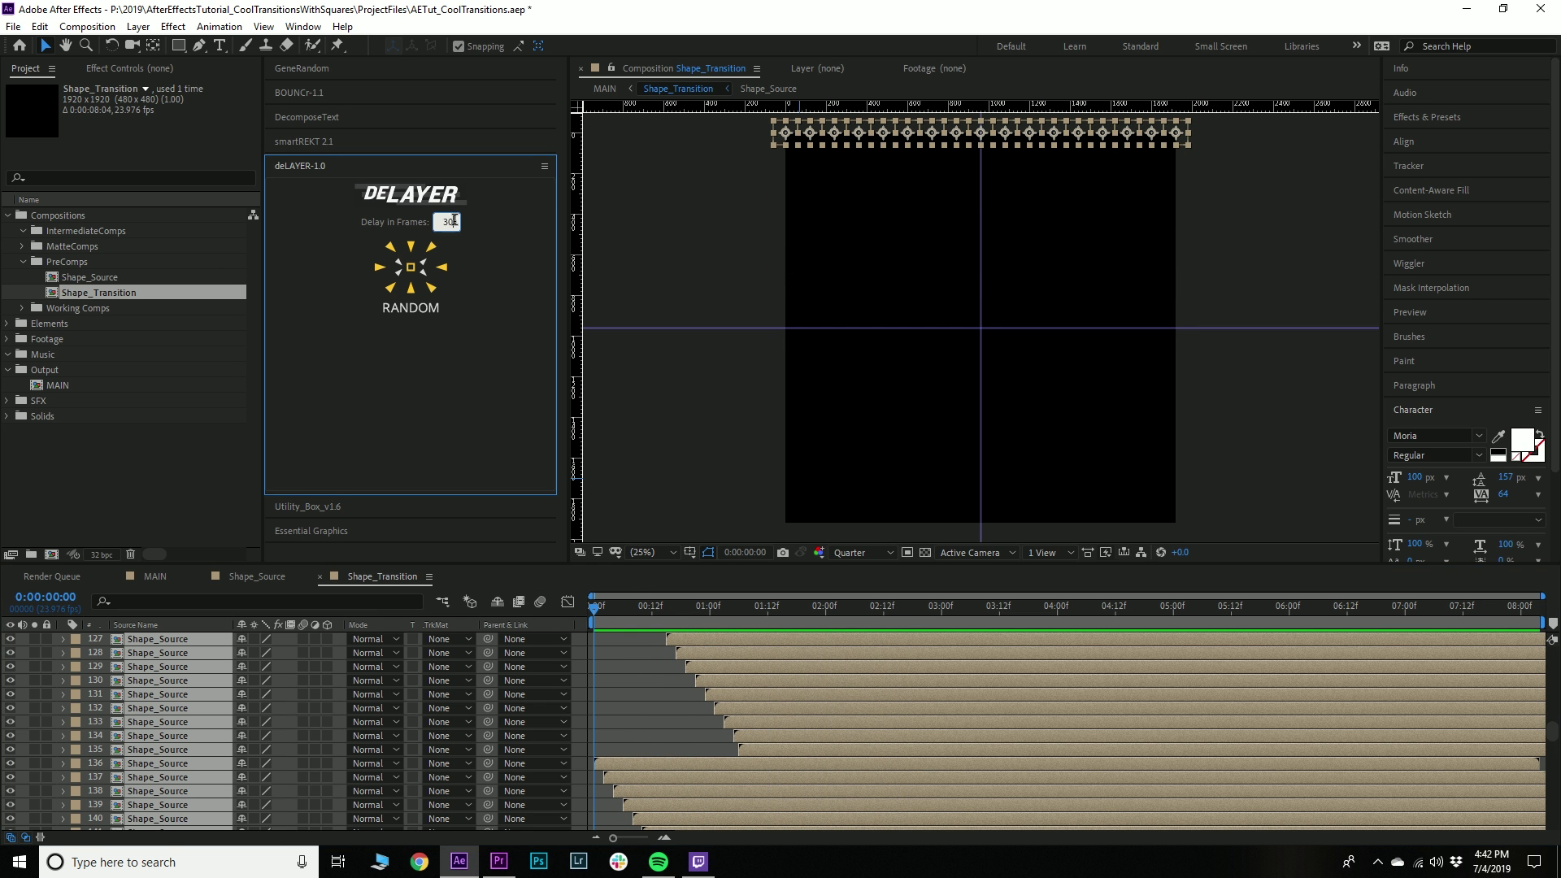
{"action": "type", "text": "10"}
{"action": "key", "text": "Return"}
{"action": "left_click", "coordinate": [413, 244]}
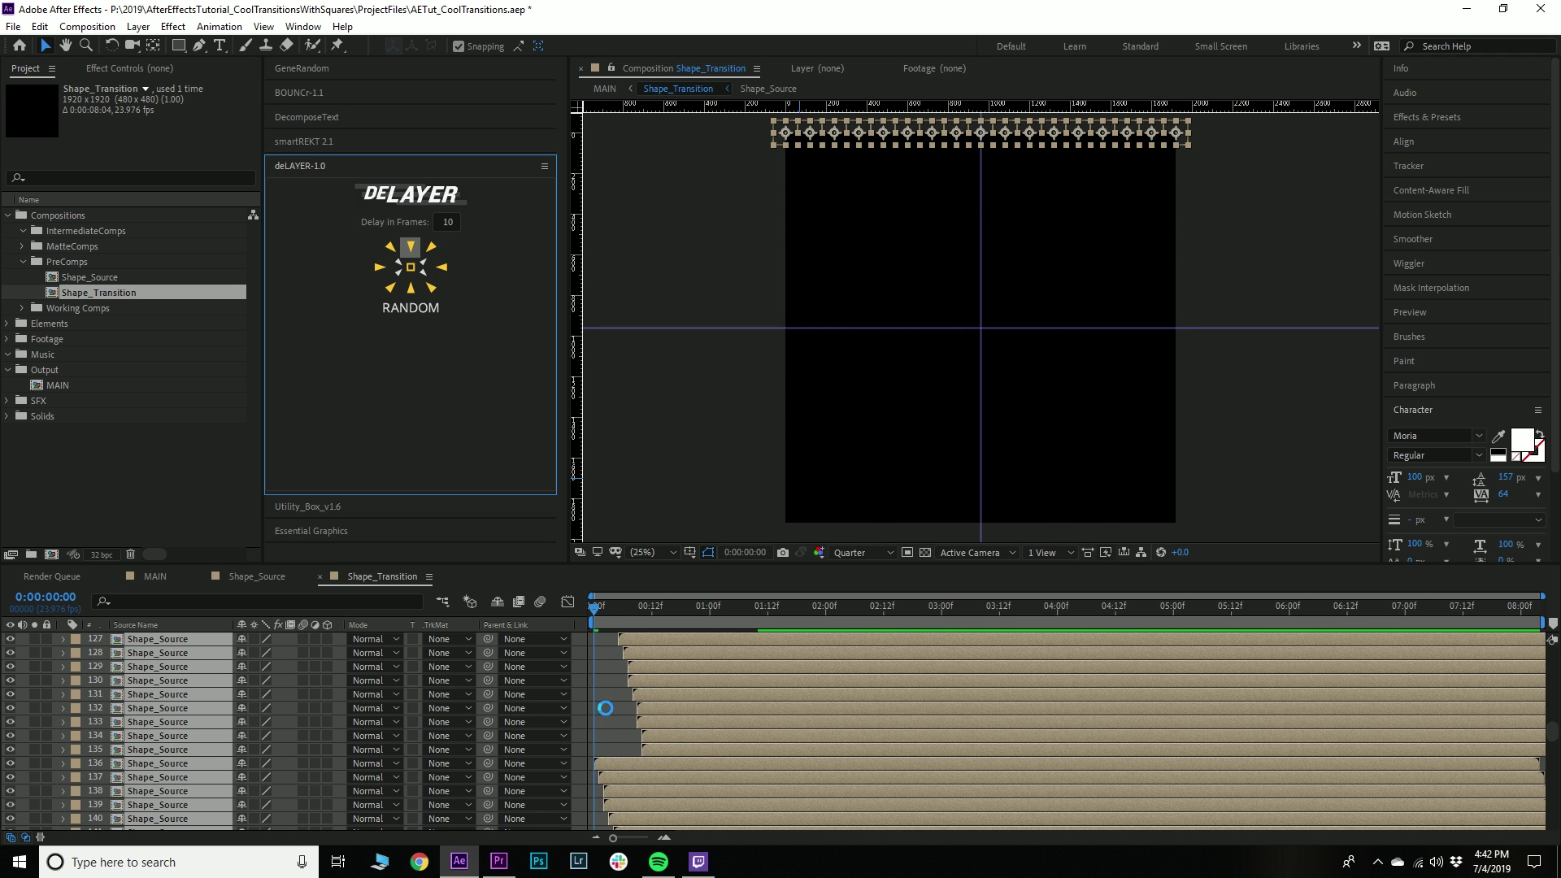
{"action": "key", "text": "space"}
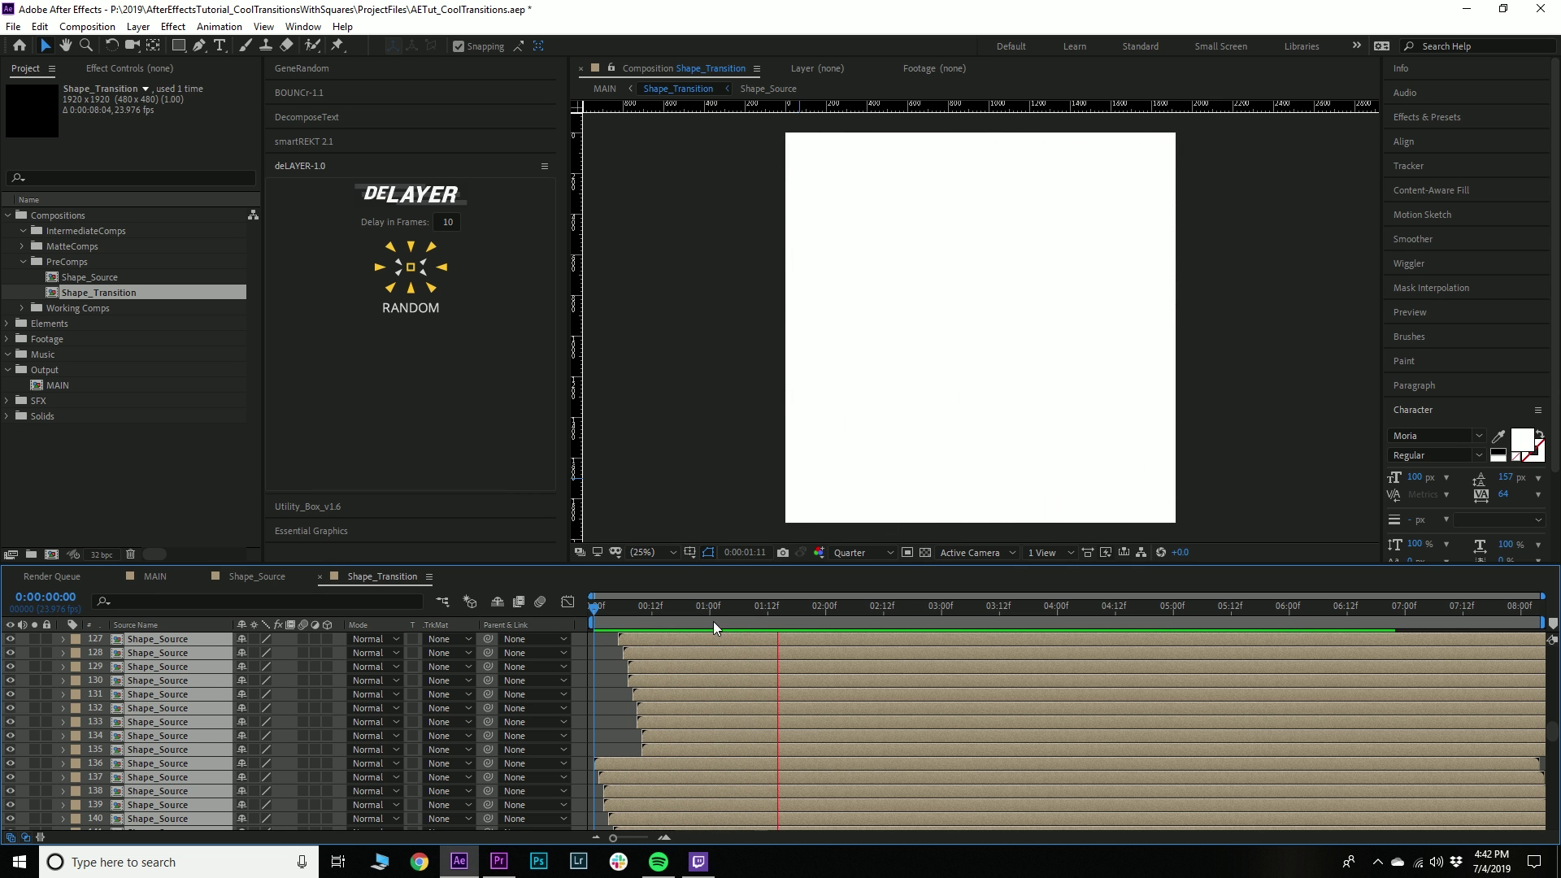
{"action": "key", "text": "space"}
Return to the MAIN composition and preview the top-to-bottom square transition from the cut at 0:00:04:03
{"action": "left_click", "coordinate": [600, 89]}
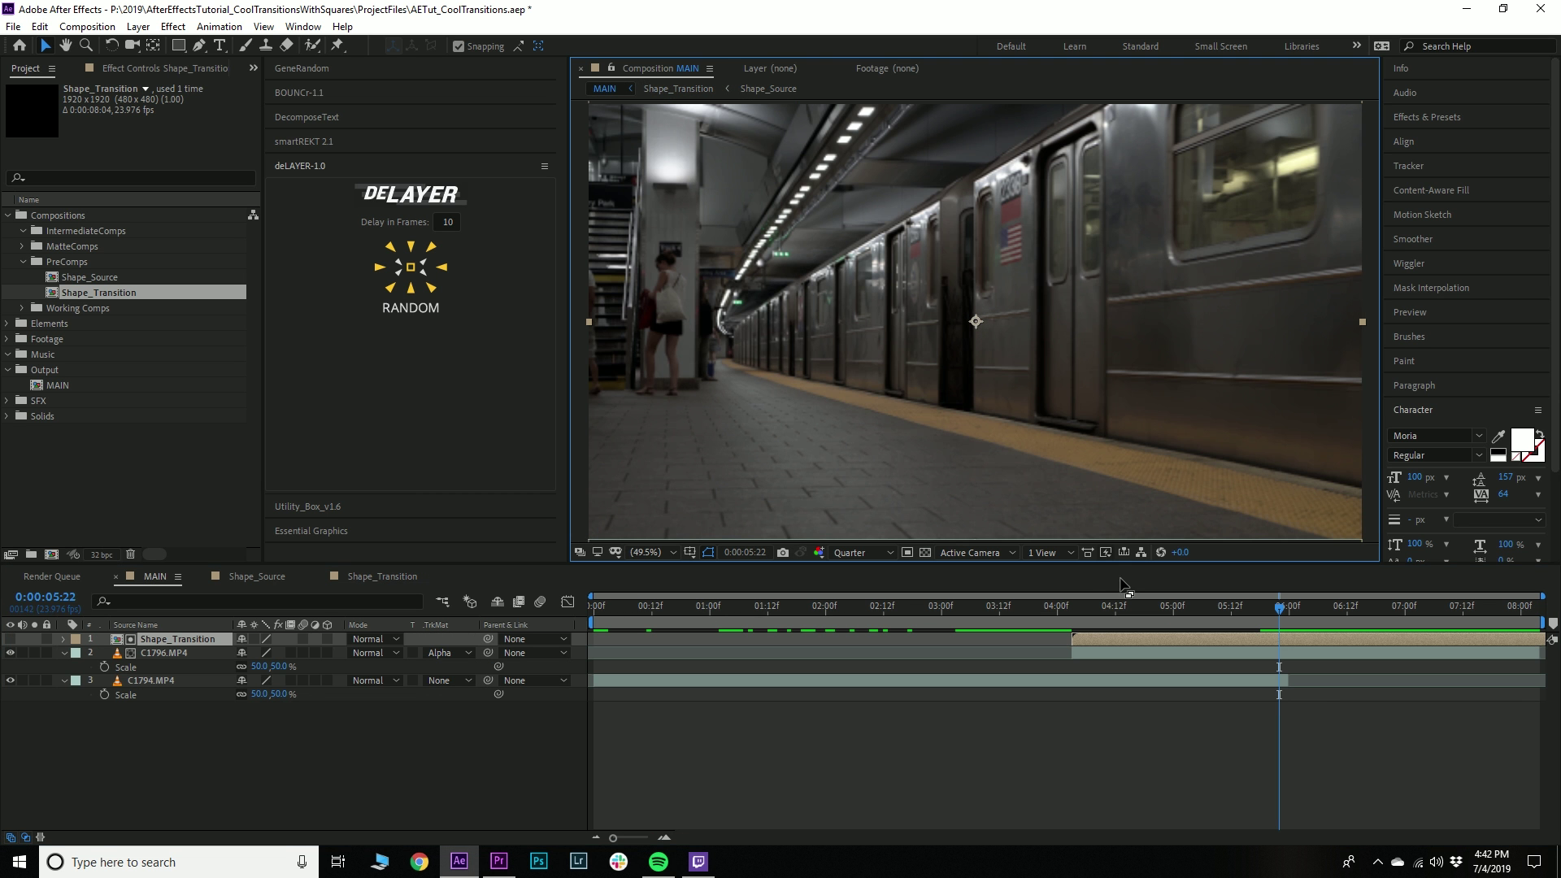
{"action": "left_click", "coordinate": [1081, 618]}
{"action": "key", "text": "space"}
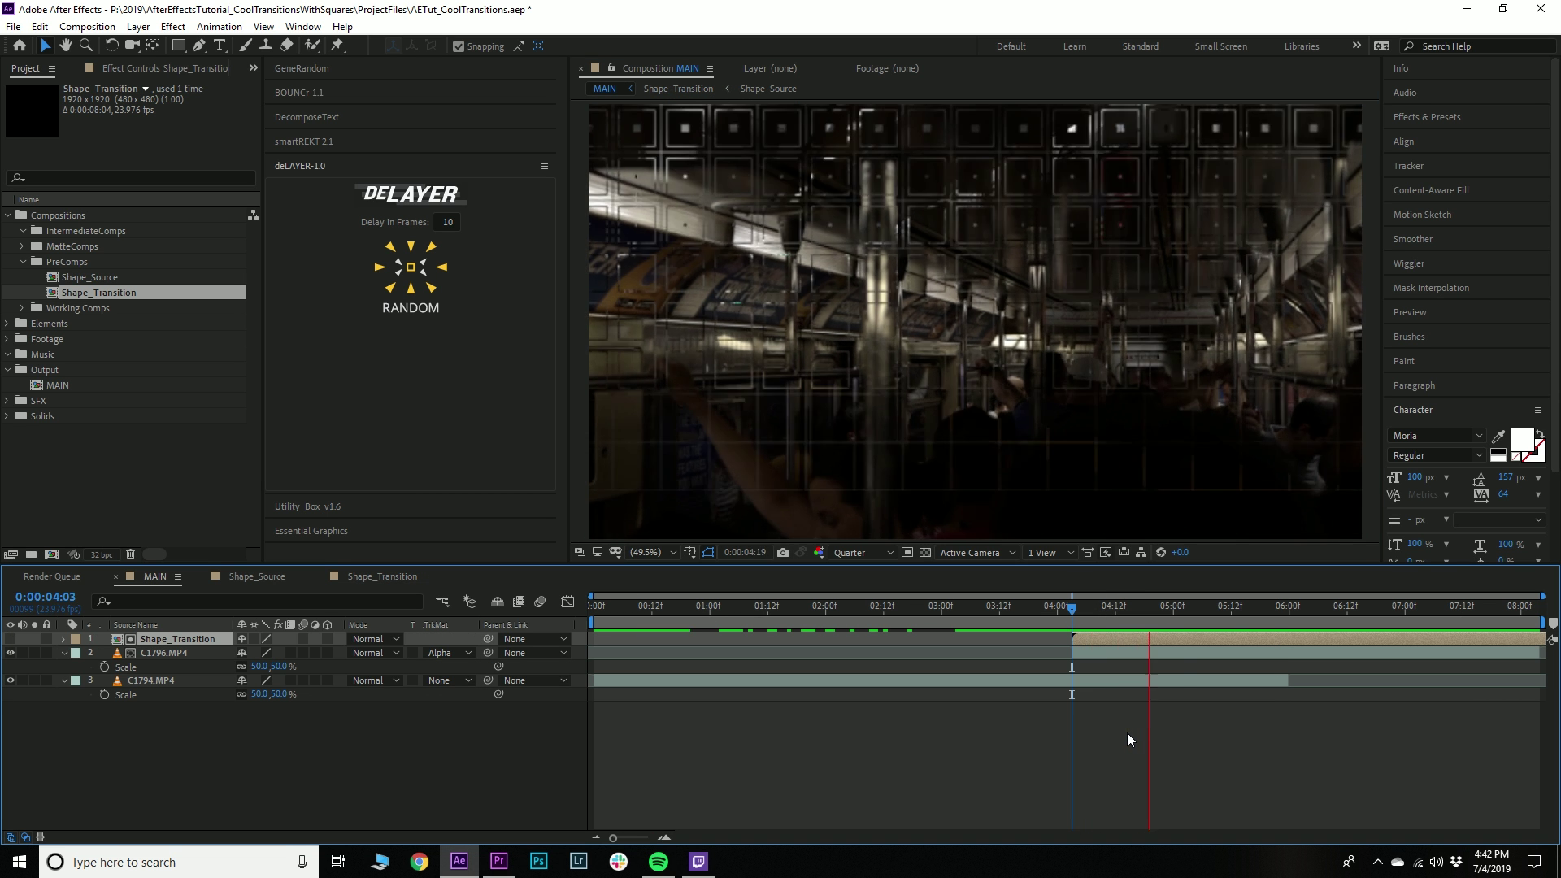
{"action": "left_click", "coordinate": [1096, 616]}
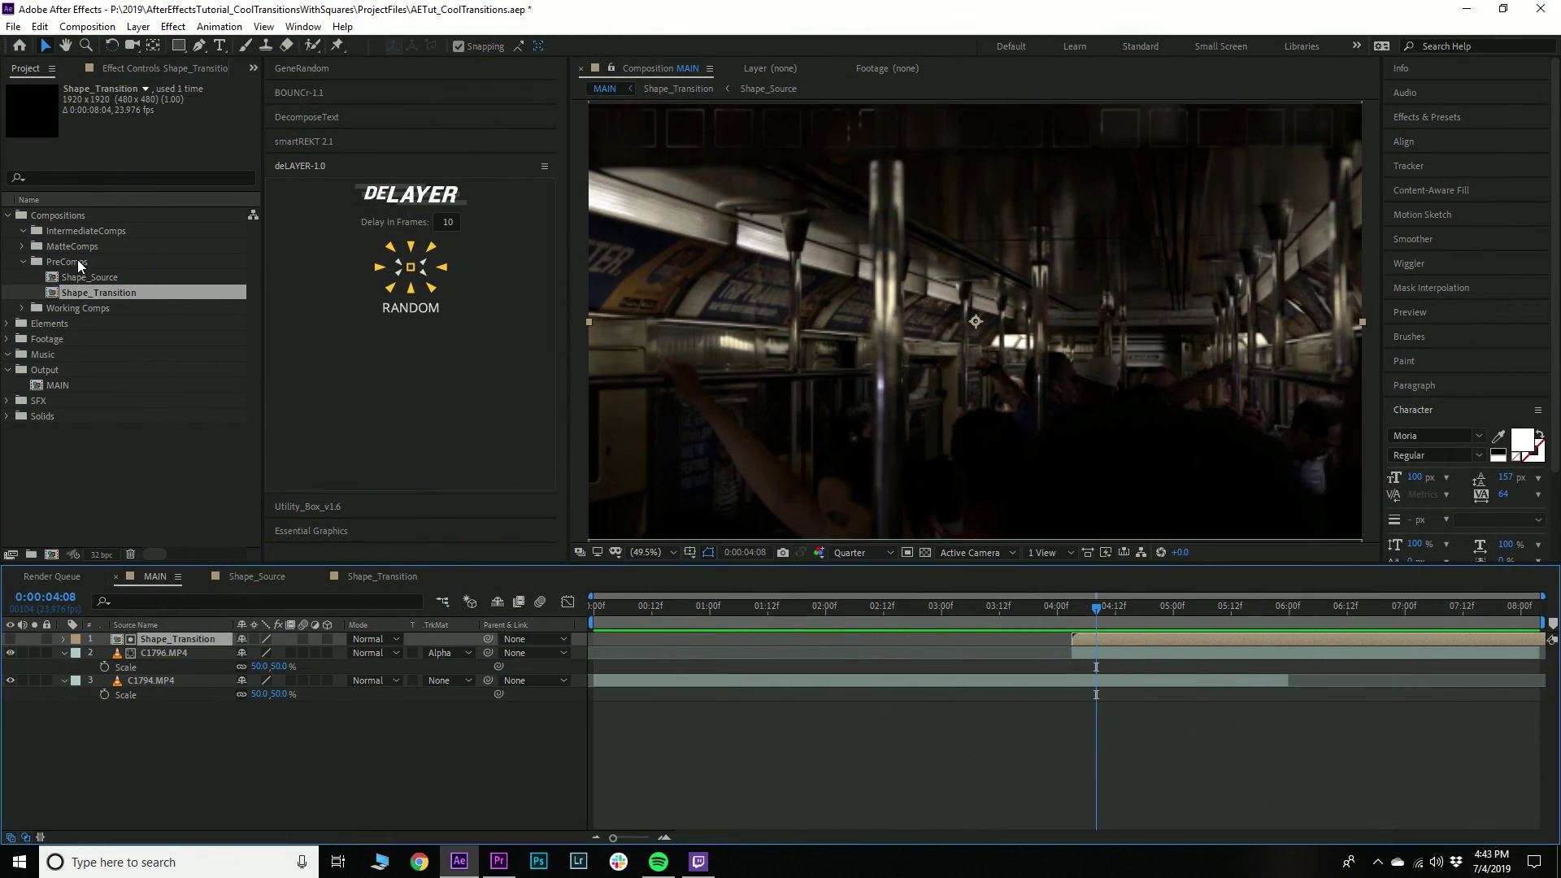
In Shape_Source, rotate all three shape layers to 45° and preview the diamond animation
{"action": "double_click", "coordinate": [86, 275]}
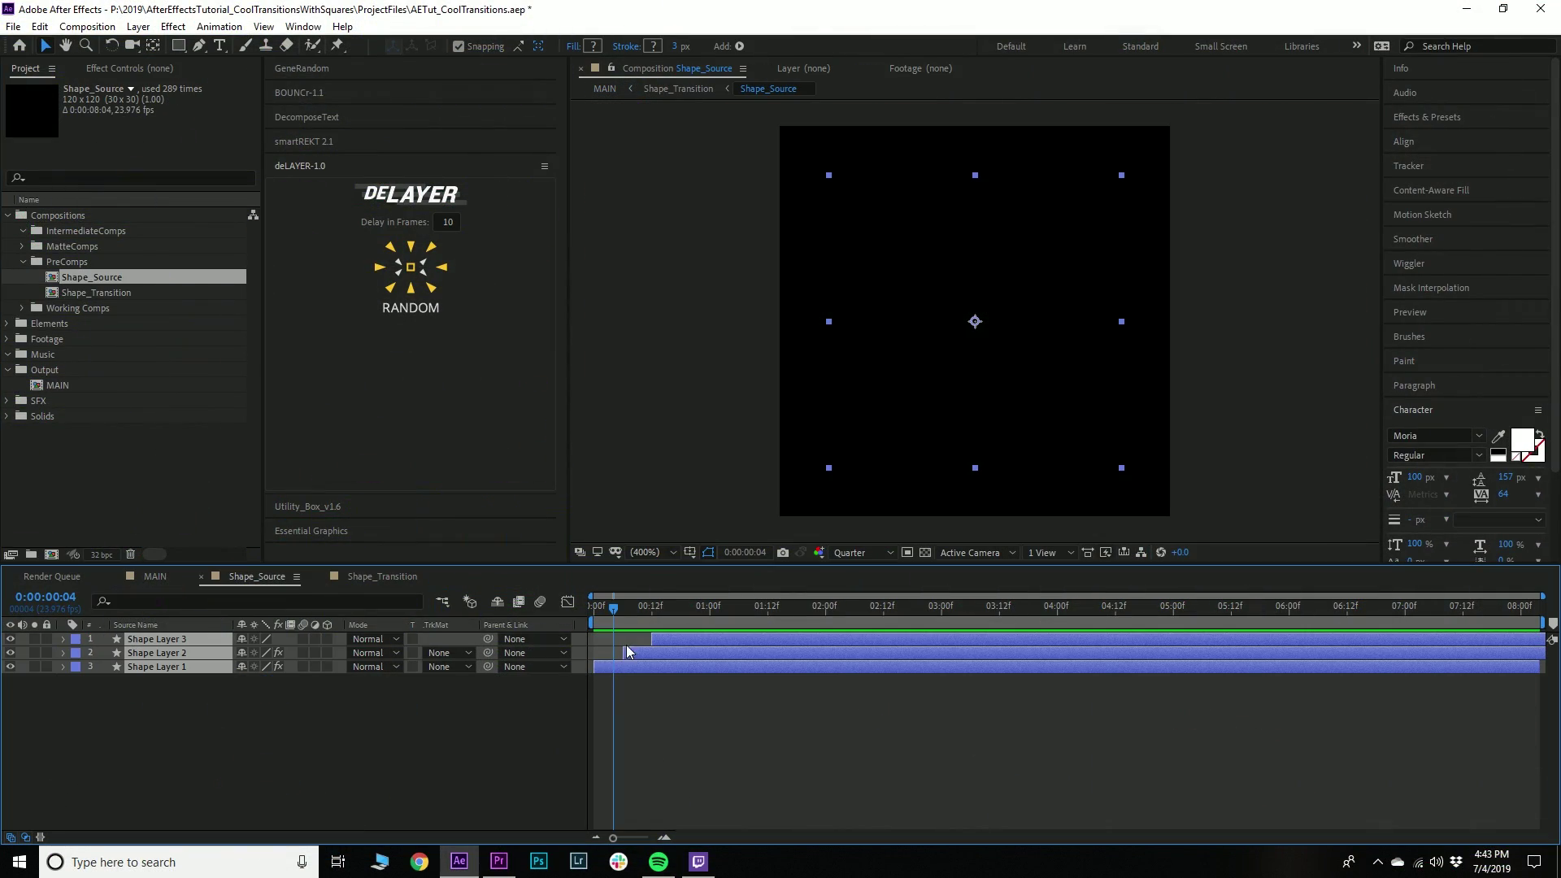
{"action": "key", "text": "r"}
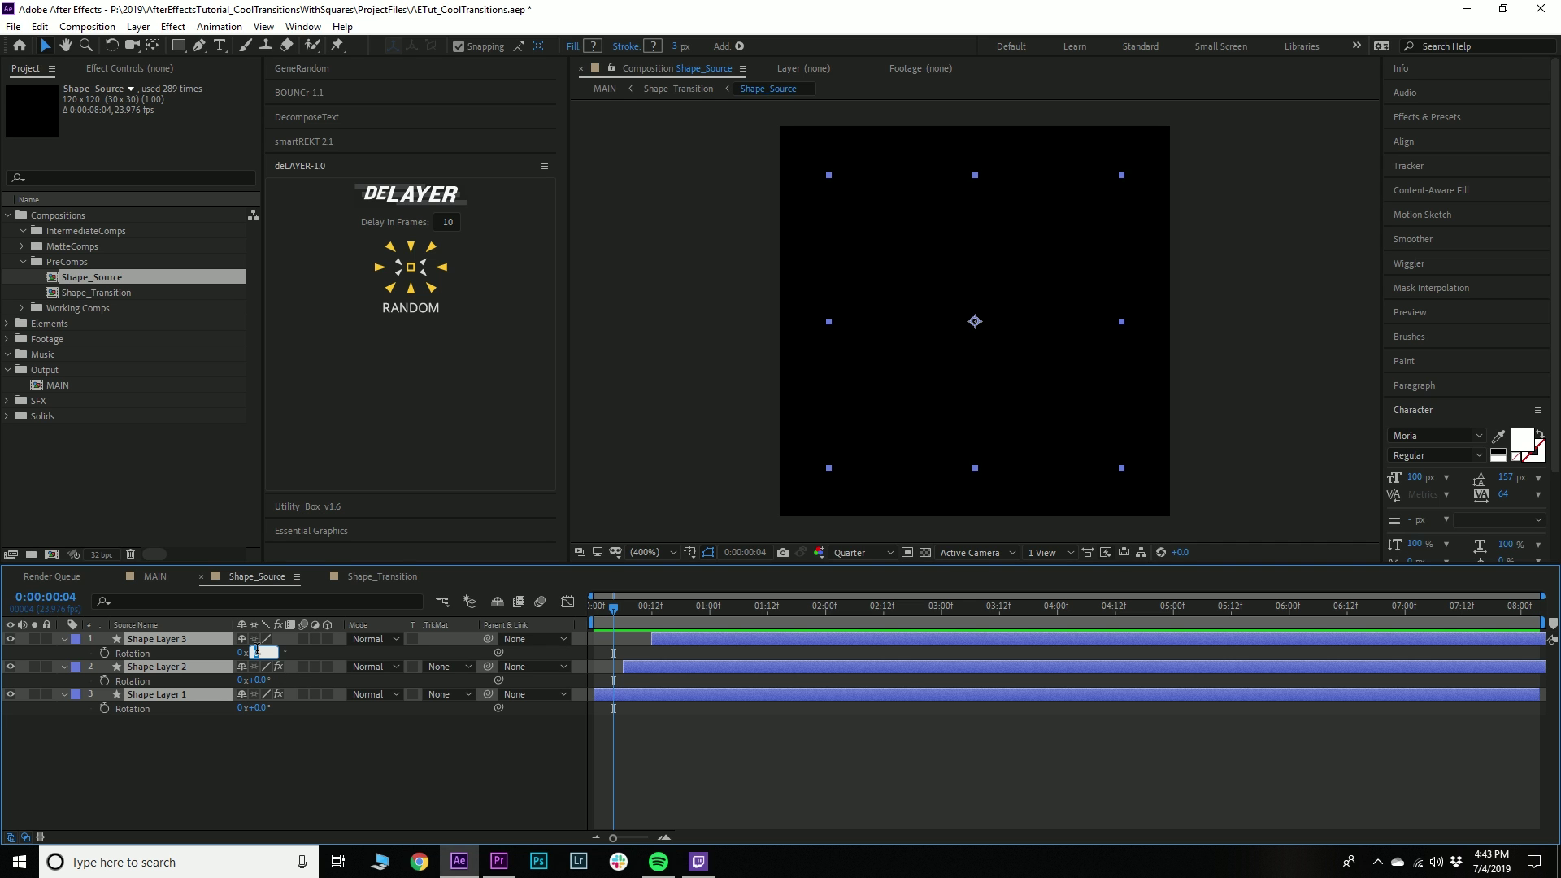
{"action": "key", "text": "Return"}
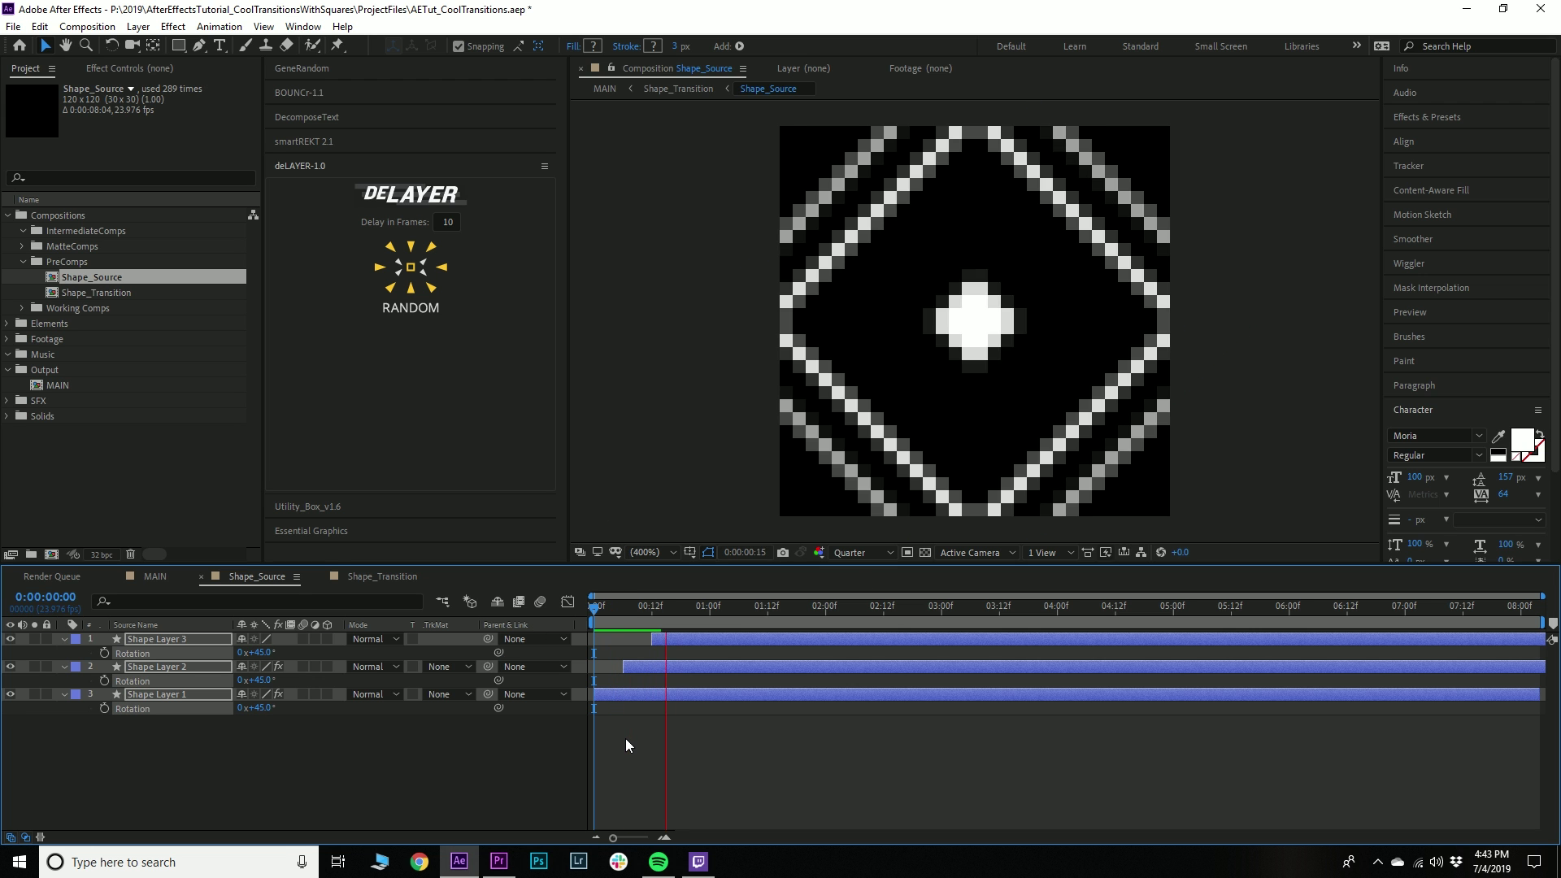
{"action": "key", "text": "space"}
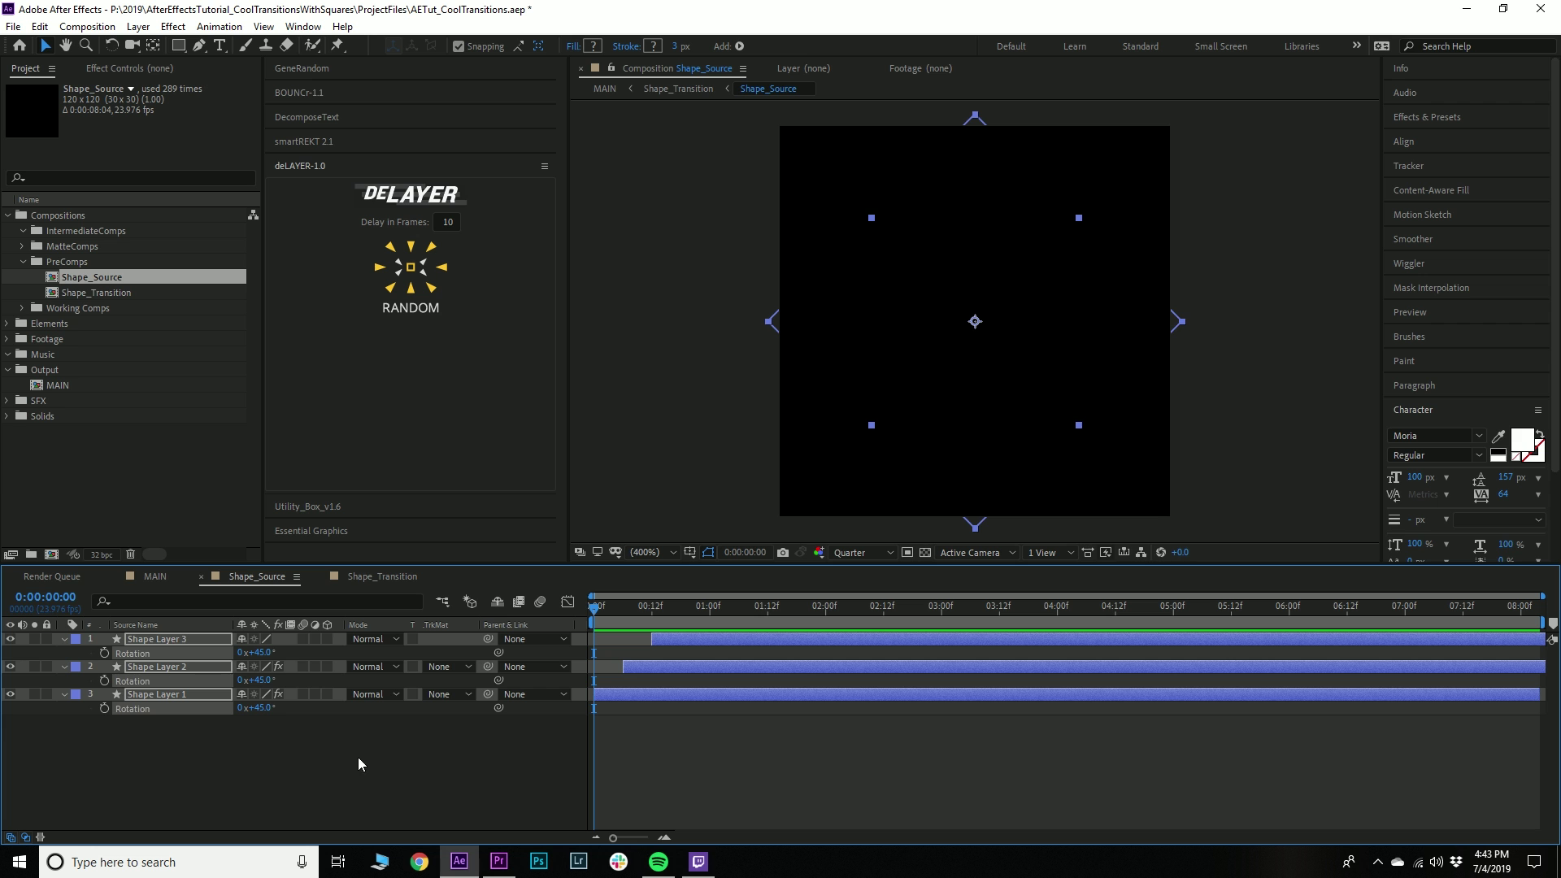
Reveal the modified properties of the shape layers and set Shape Layer 2's rectangle size to 100, 100
{"action": "key", "text": "s"}
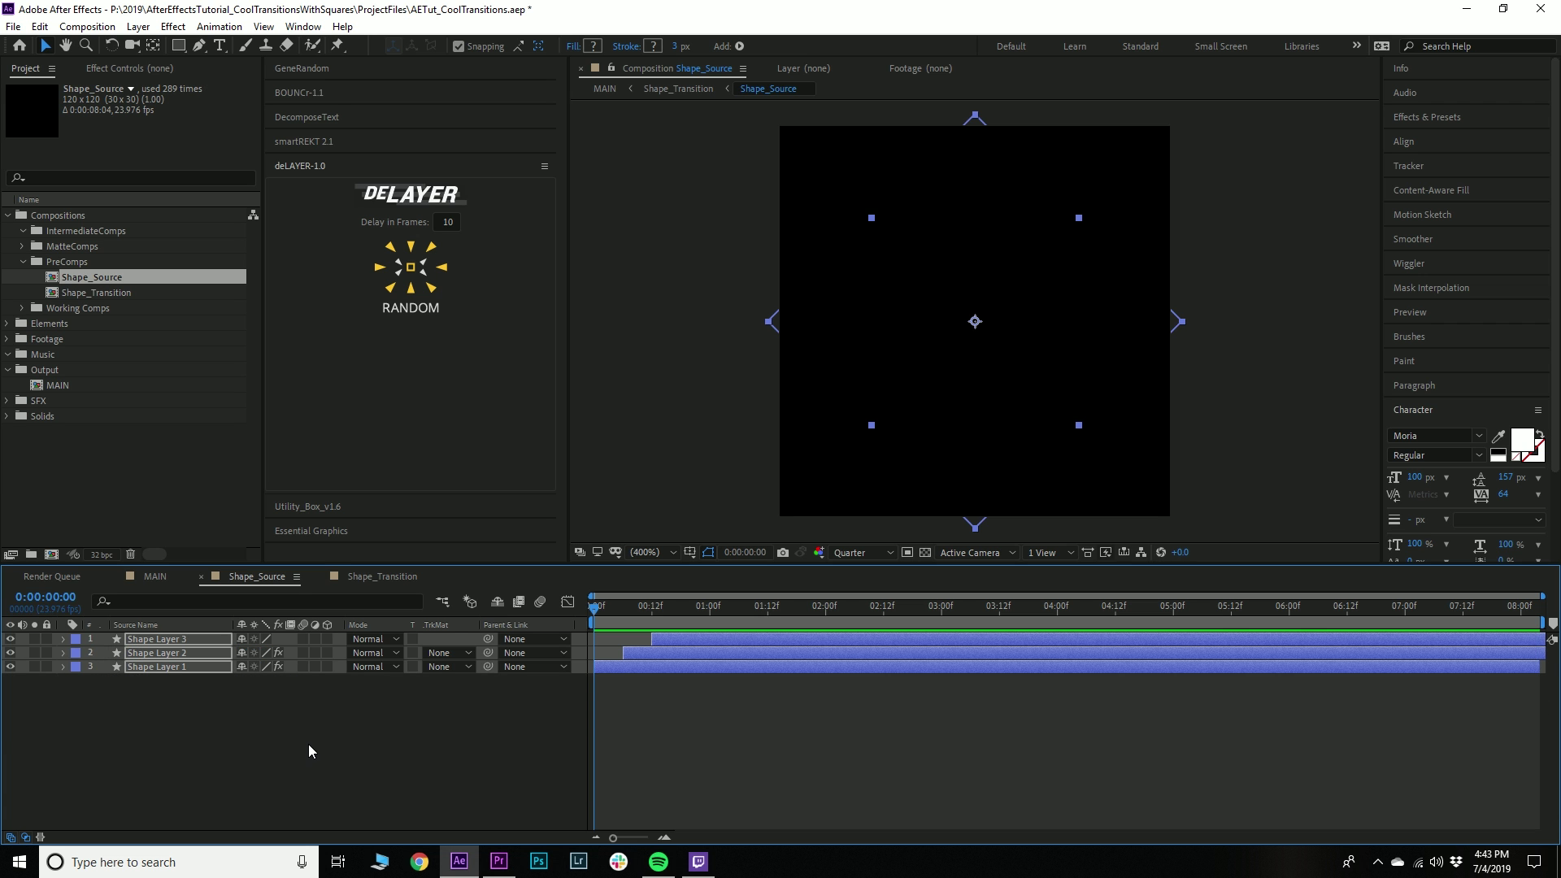
{"action": "key", "text": "u"}
{"action": "key", "text": "u"}
{"action": "scroll", "coordinate": [337, 735], "scroll_direction": "down", "scroll_amount": 3}
{"action": "scroll", "coordinate": [337, 735], "scroll_direction": "down", "scroll_amount": 4}
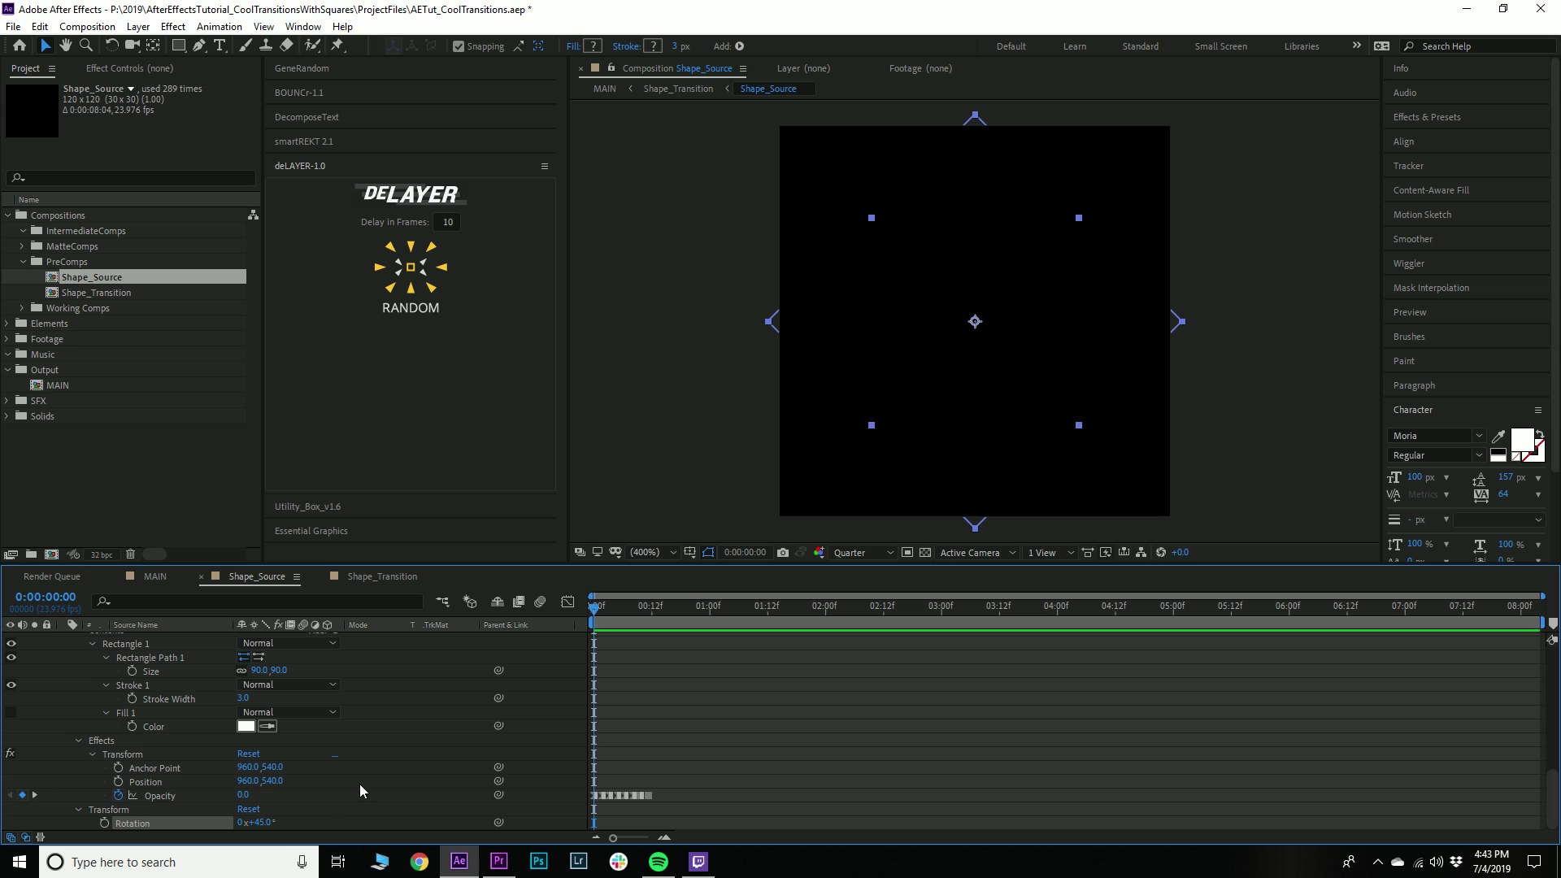
{"action": "left_click", "coordinate": [351, 796]}
{"action": "scroll", "coordinate": [341, 757], "scroll_direction": "down", "scroll_amount": 4}
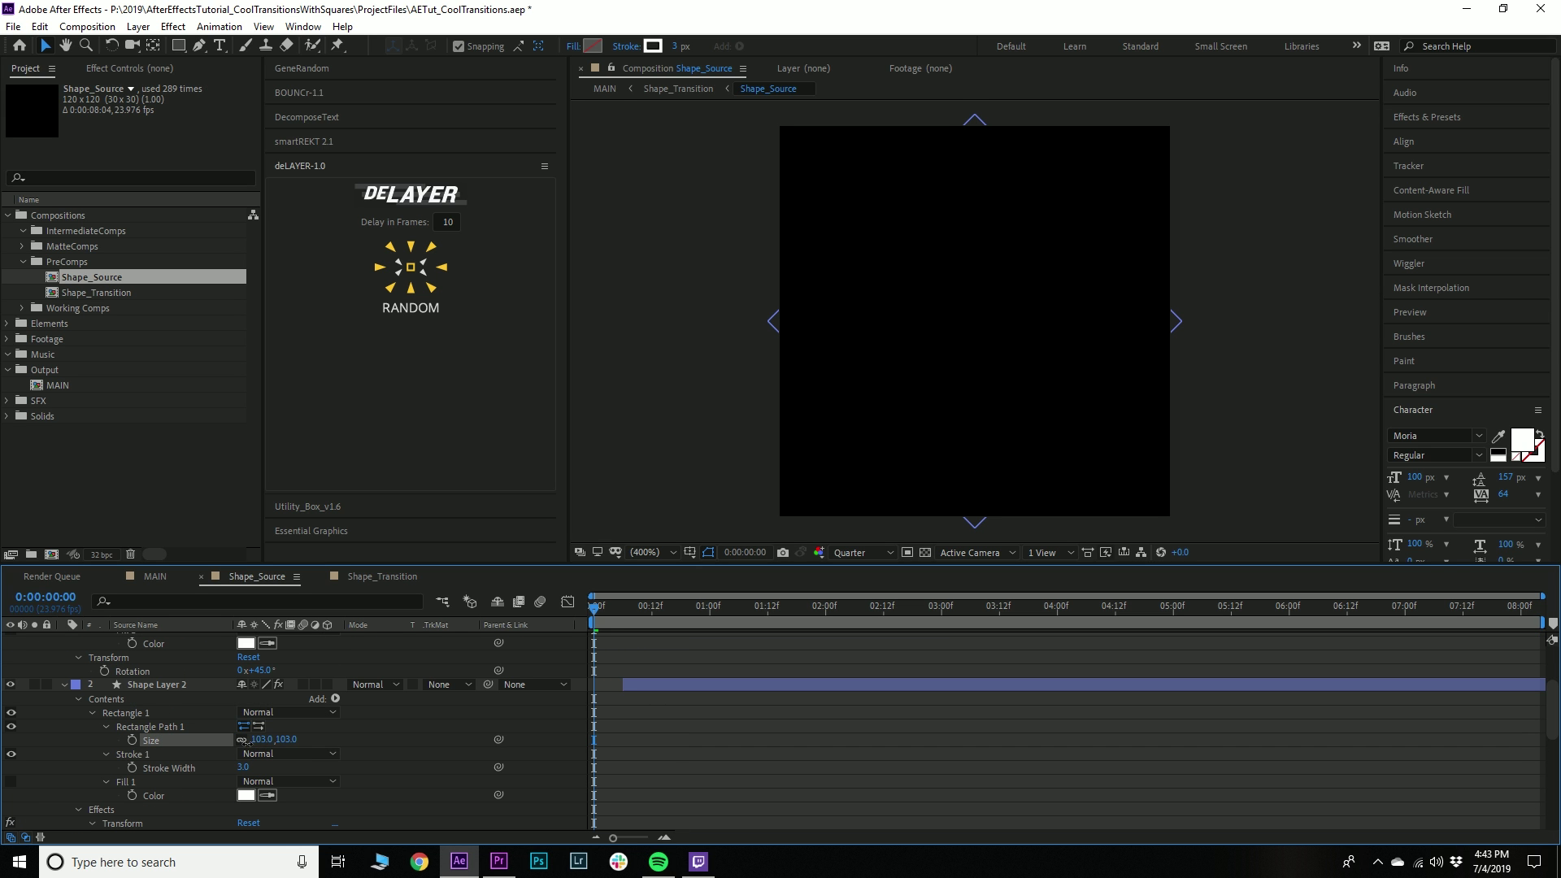
{"action": "left_click", "coordinate": [261, 740]}
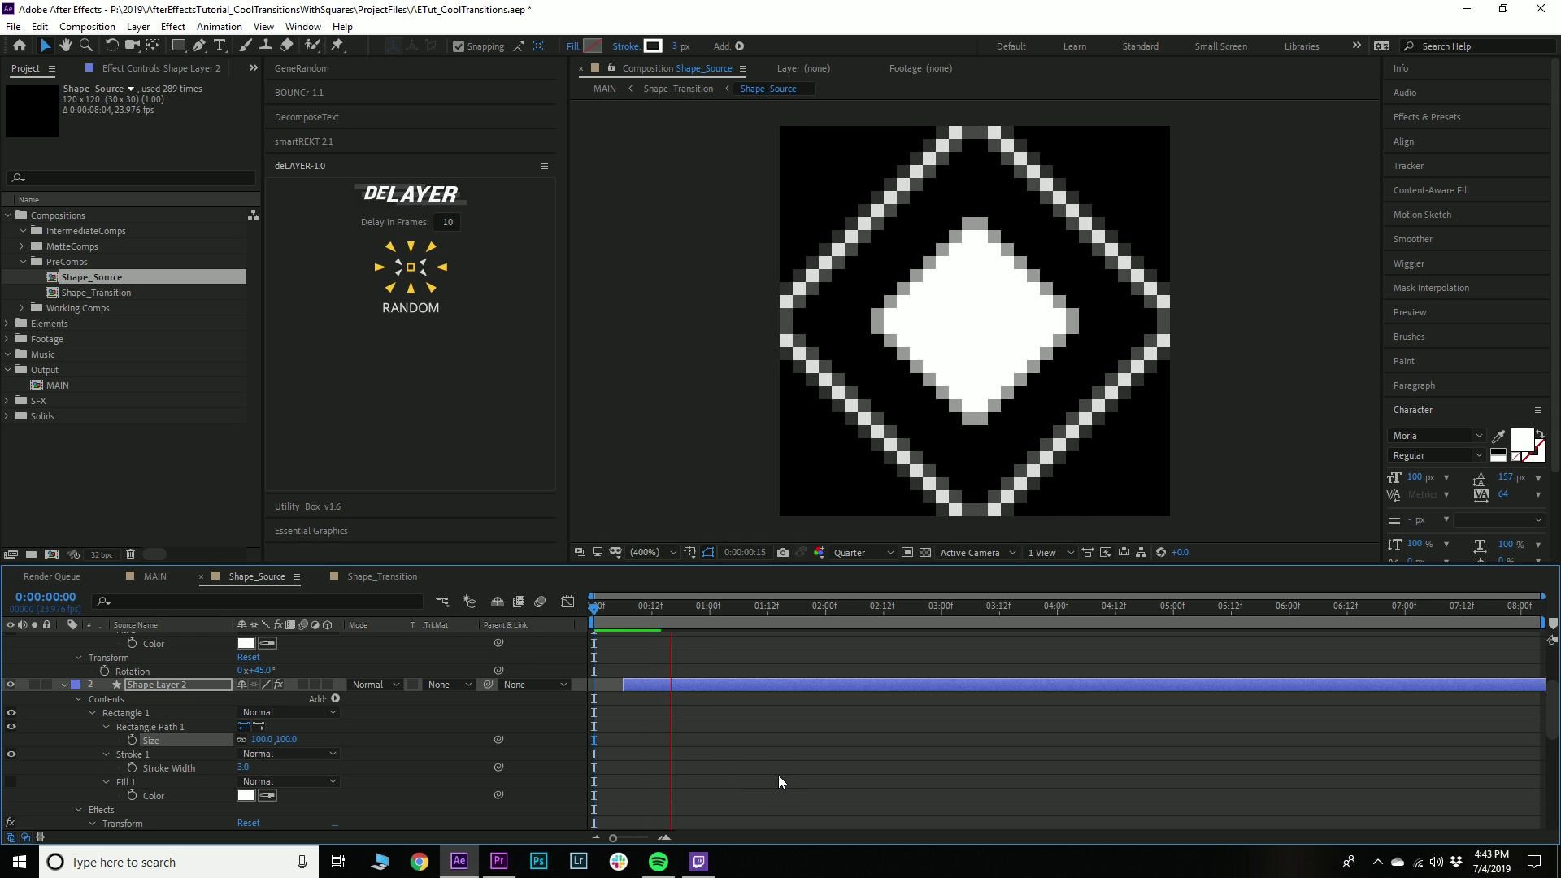
{"action": "key", "text": "space"}
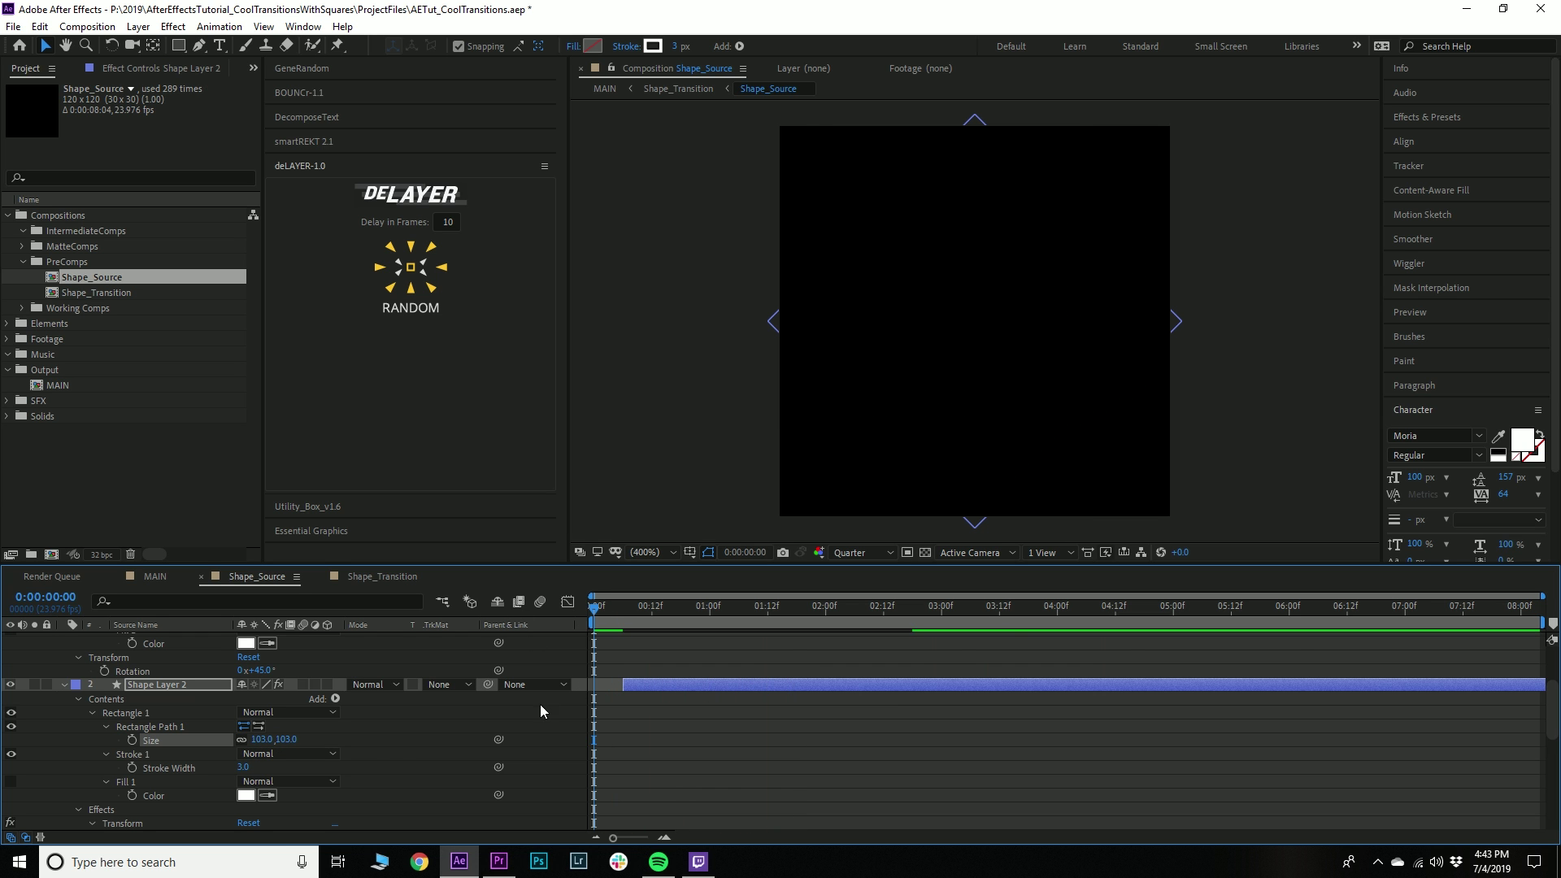
{"action": "left_click", "coordinate": [403, 752]}
{"action": "left_click_drag", "start_coordinate": [248, 740], "coordinate": [260, 744]}
{"action": "type", "text": "100"}
{"action": "key", "text": "Return"}
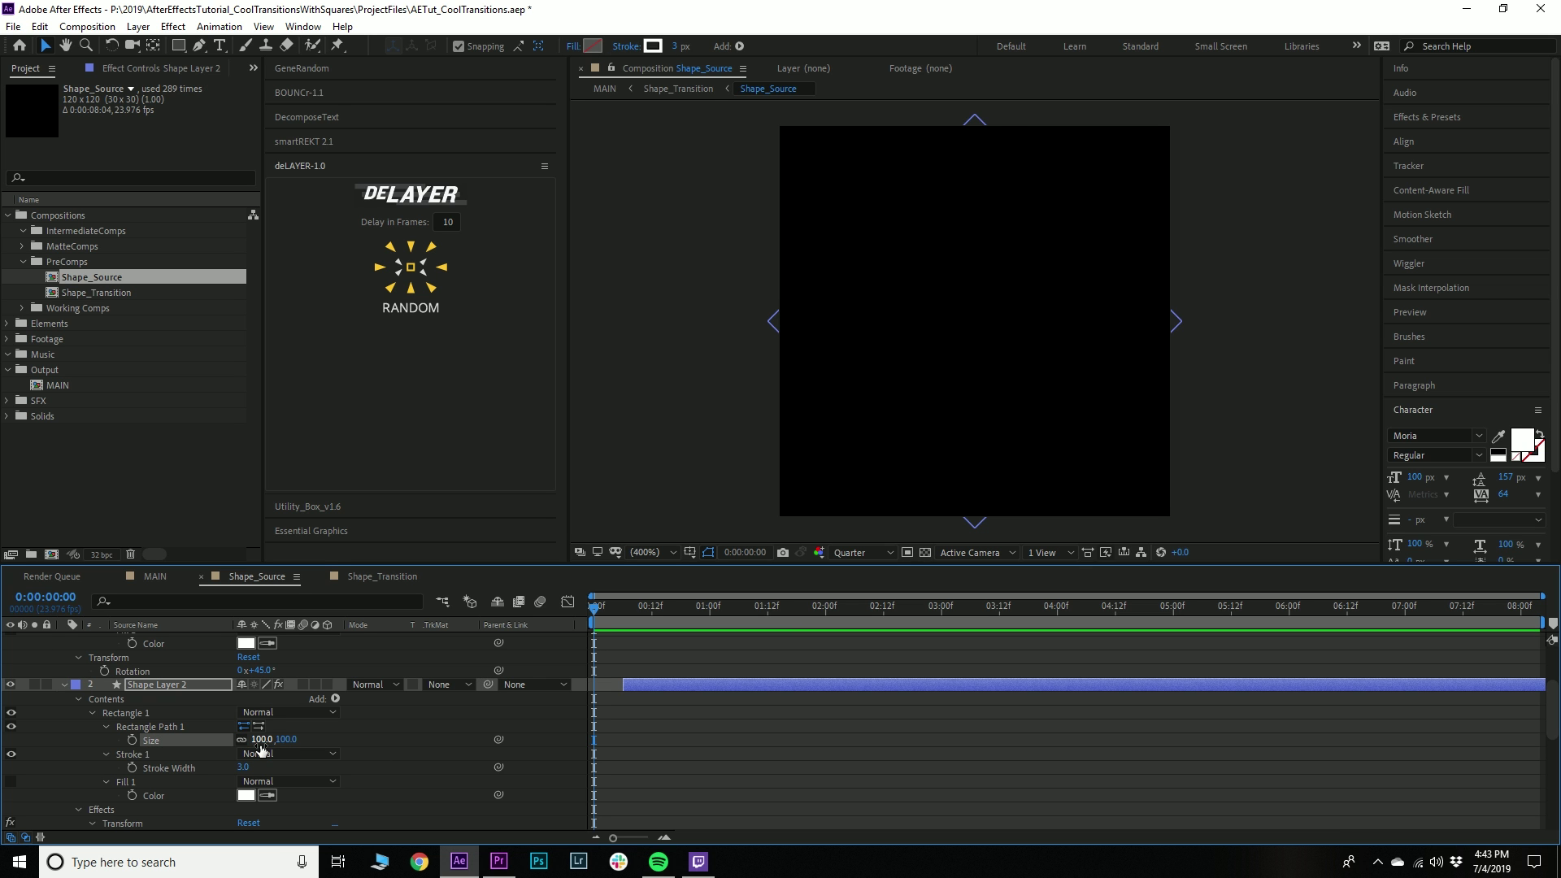
Increase Shape Layer 3's rectangle size to 195, 195 at its ending keyframe at 0:00:01:00
{"action": "mouse_move", "coordinate": [685, 635]}
{"action": "left_mouse_down"}
{"action": "mouse_move", "coordinate": [627, 623]}
{"action": "mouse_move", "coordinate": [686, 636]}
{"action": "left_mouse_up"}
{"action": "scroll", "coordinate": [691, 675], "scroll_direction": "up", "scroll_amount": 3}
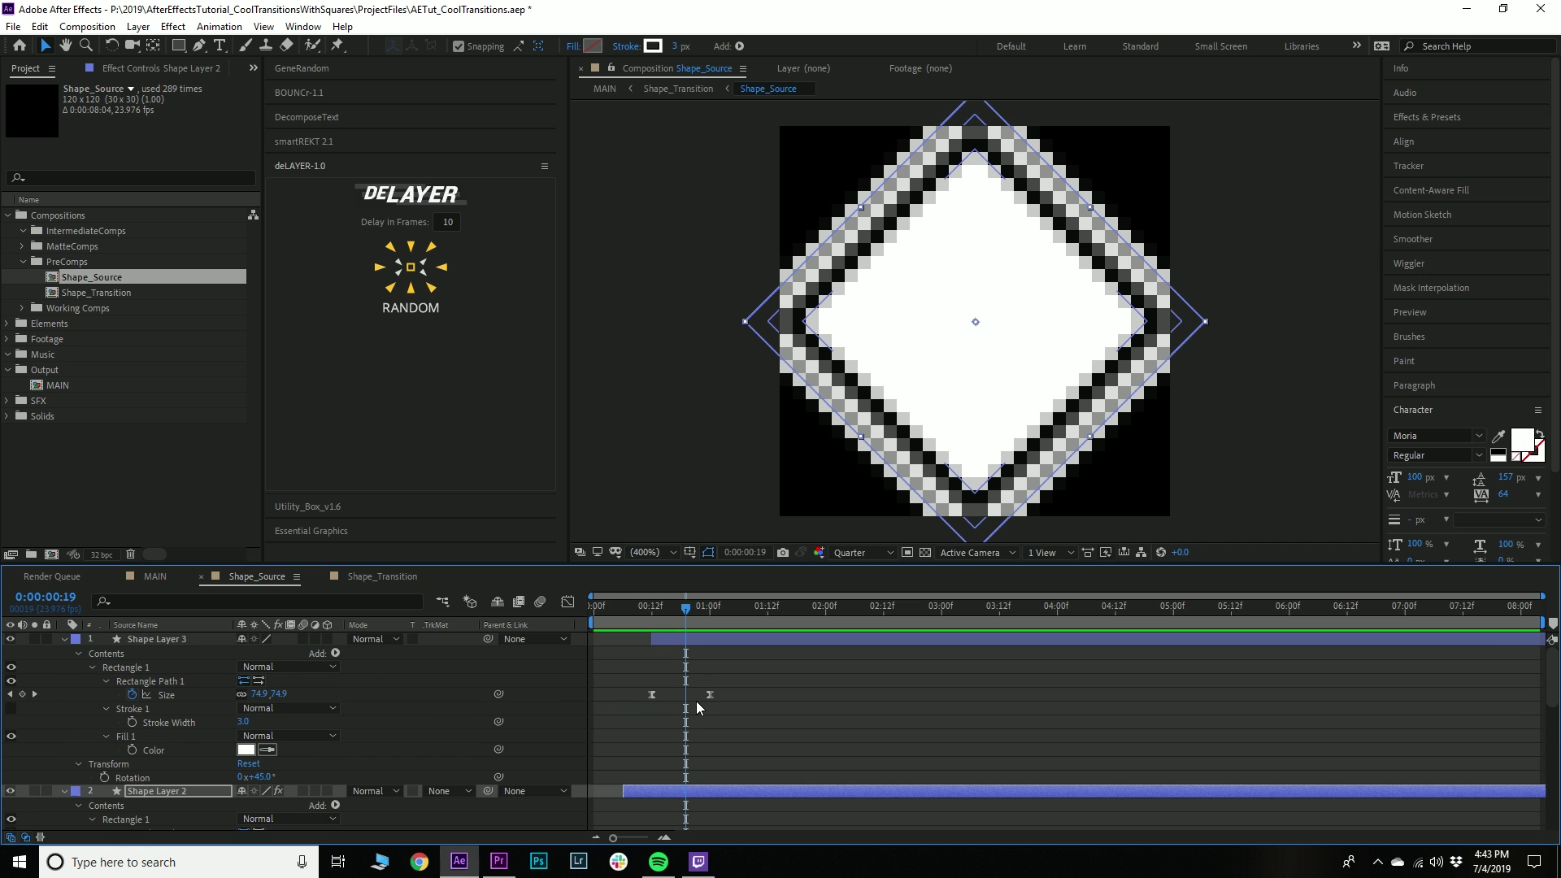
{"action": "left_click", "coordinate": [697, 660]}
{"action": "left_click", "coordinate": [711, 623]}
{"action": "left_click_drag", "start_coordinate": [257, 697], "coordinate": [337, 693]}
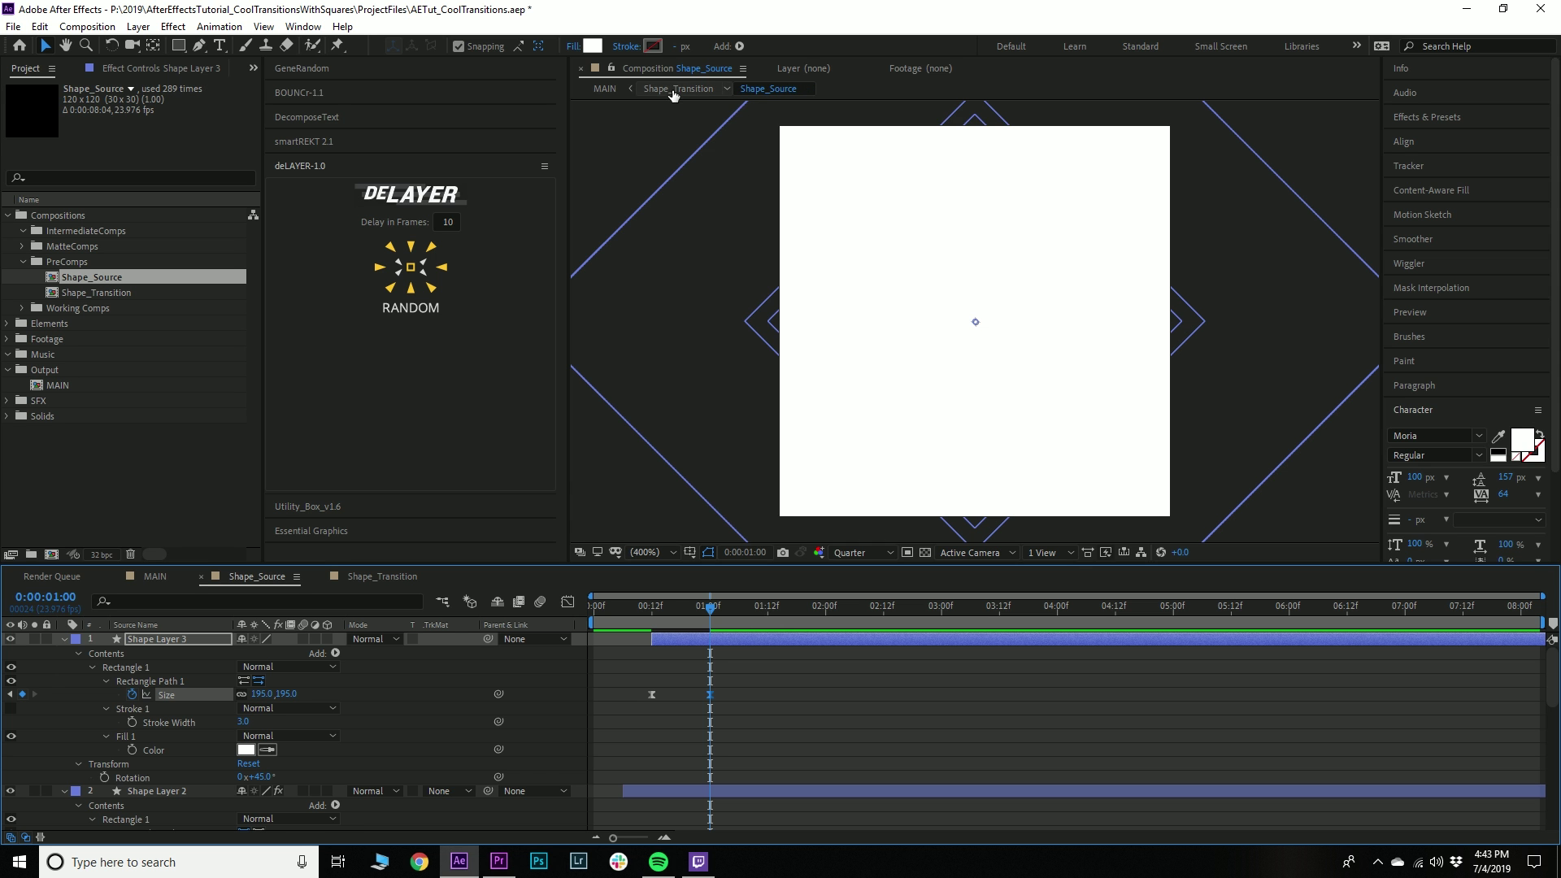
Return to the MAIN composition and preview the diamond transition from the cut between the clips
{"action": "left_click", "coordinate": [609, 89]}
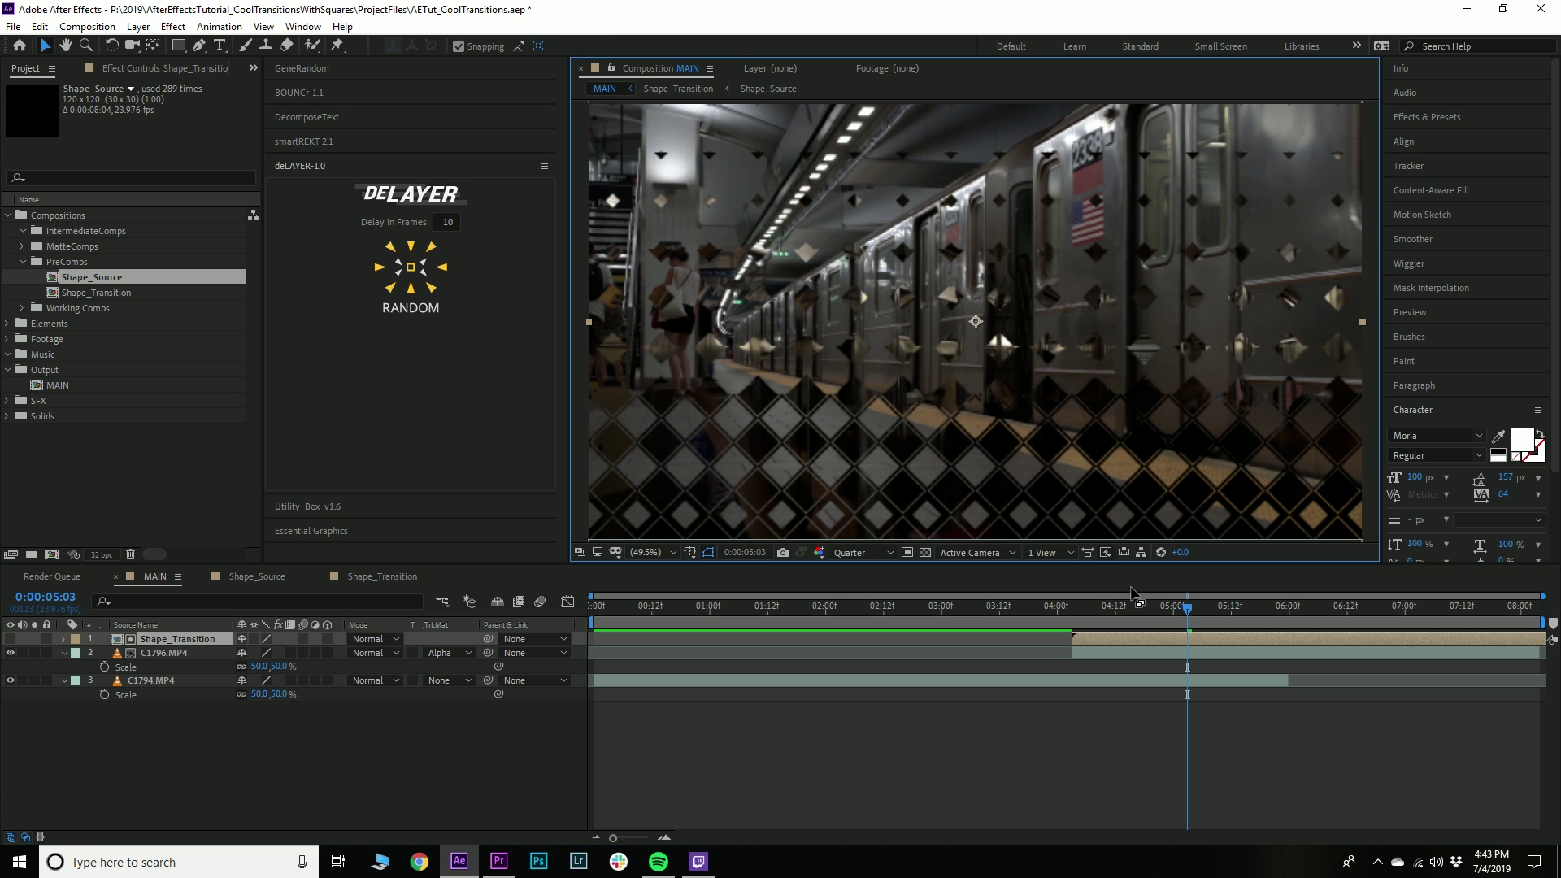
{"action": "left_click_drag", "start_coordinate": [1077, 610], "coordinate": [1066, 617]}
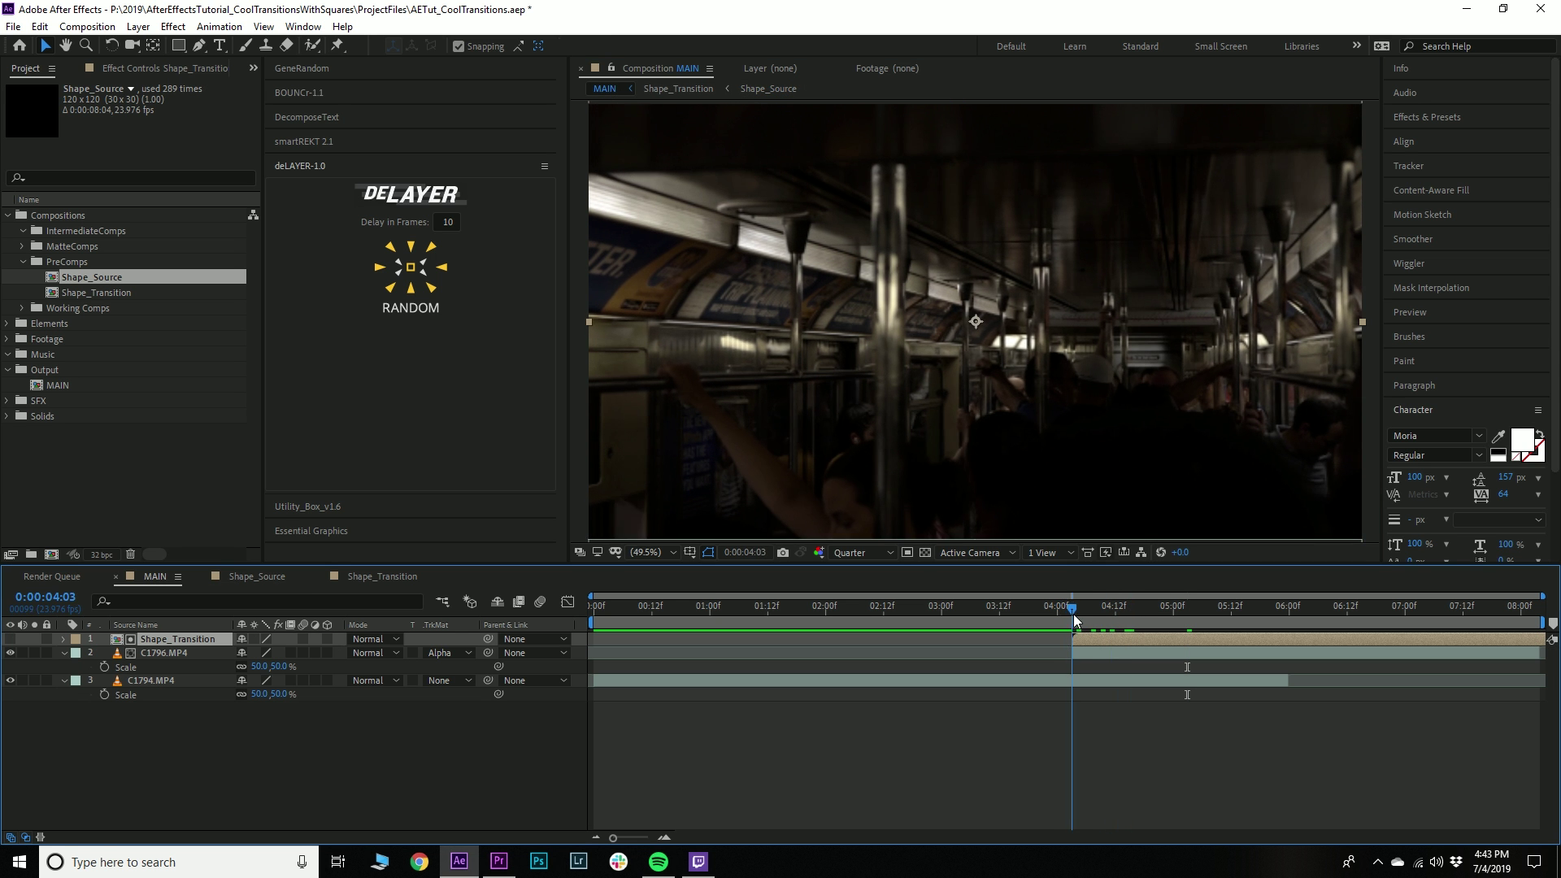
{"action": "key", "text": "space"}
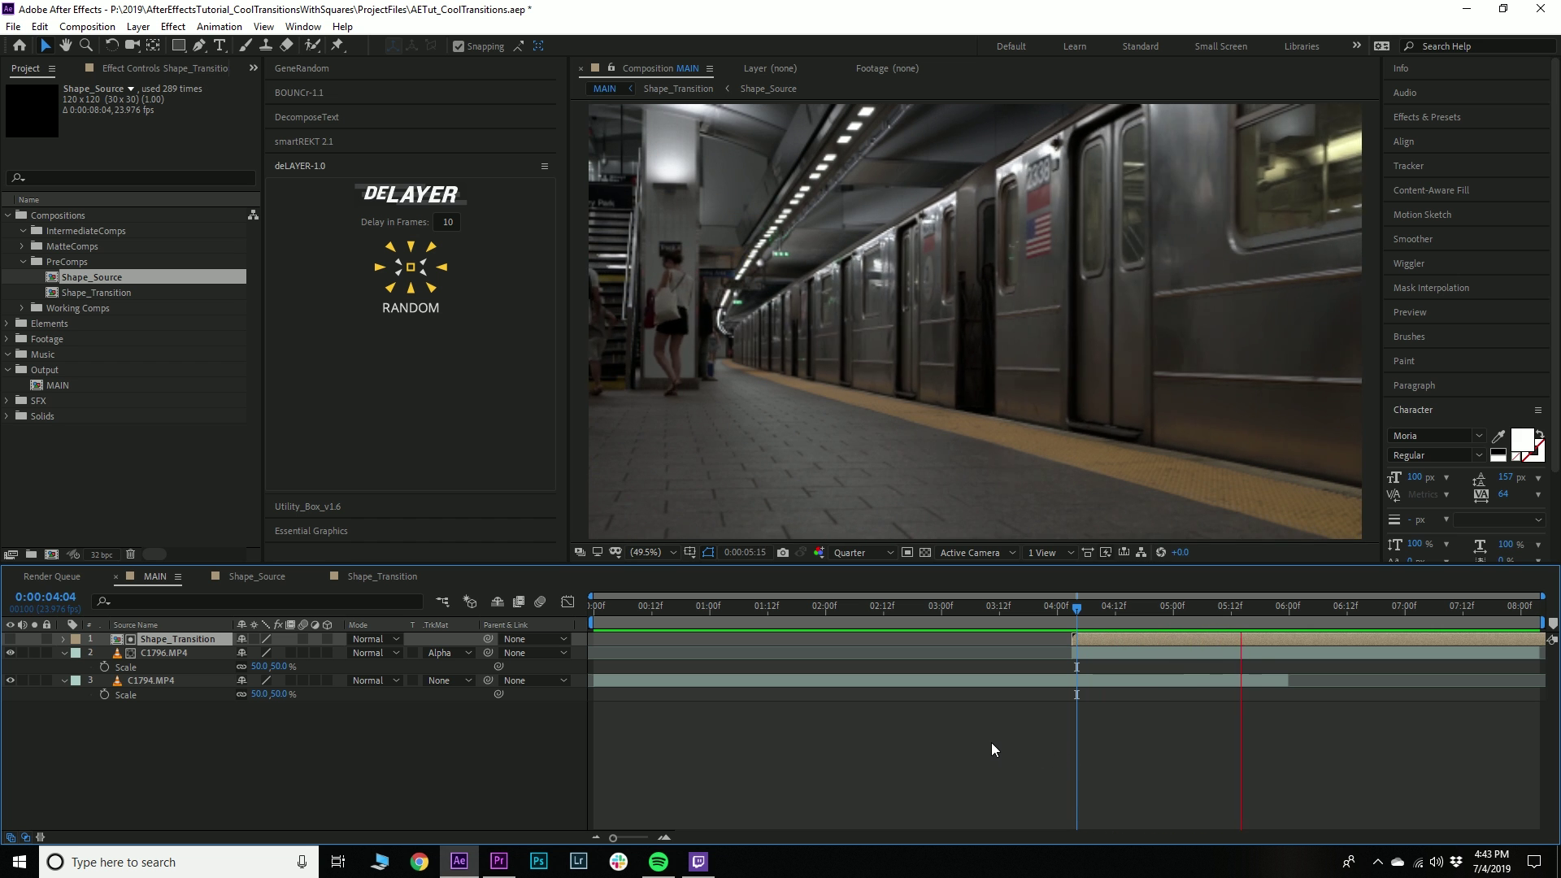
Play MAIN with the glowing Transition_Edge layers from 0:00:04:03 and scrub to 0:00:05:00 to examine the diamond edges
{"action": "key", "text": "space"}
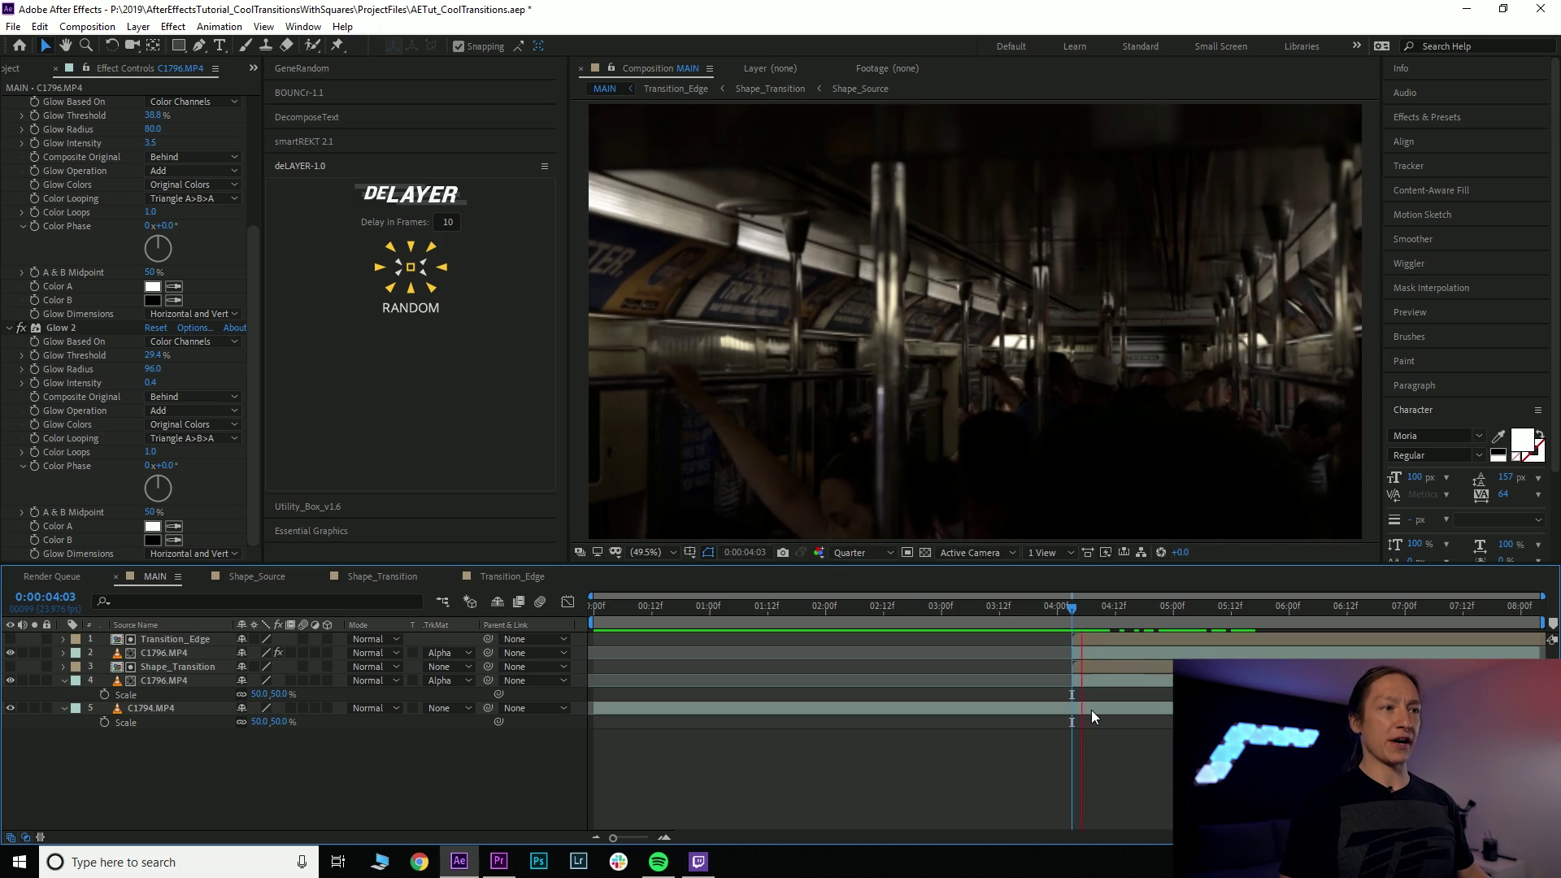
{"action": "left_click_drag", "start_coordinate": [1091, 623], "coordinate": [1166, 616]}
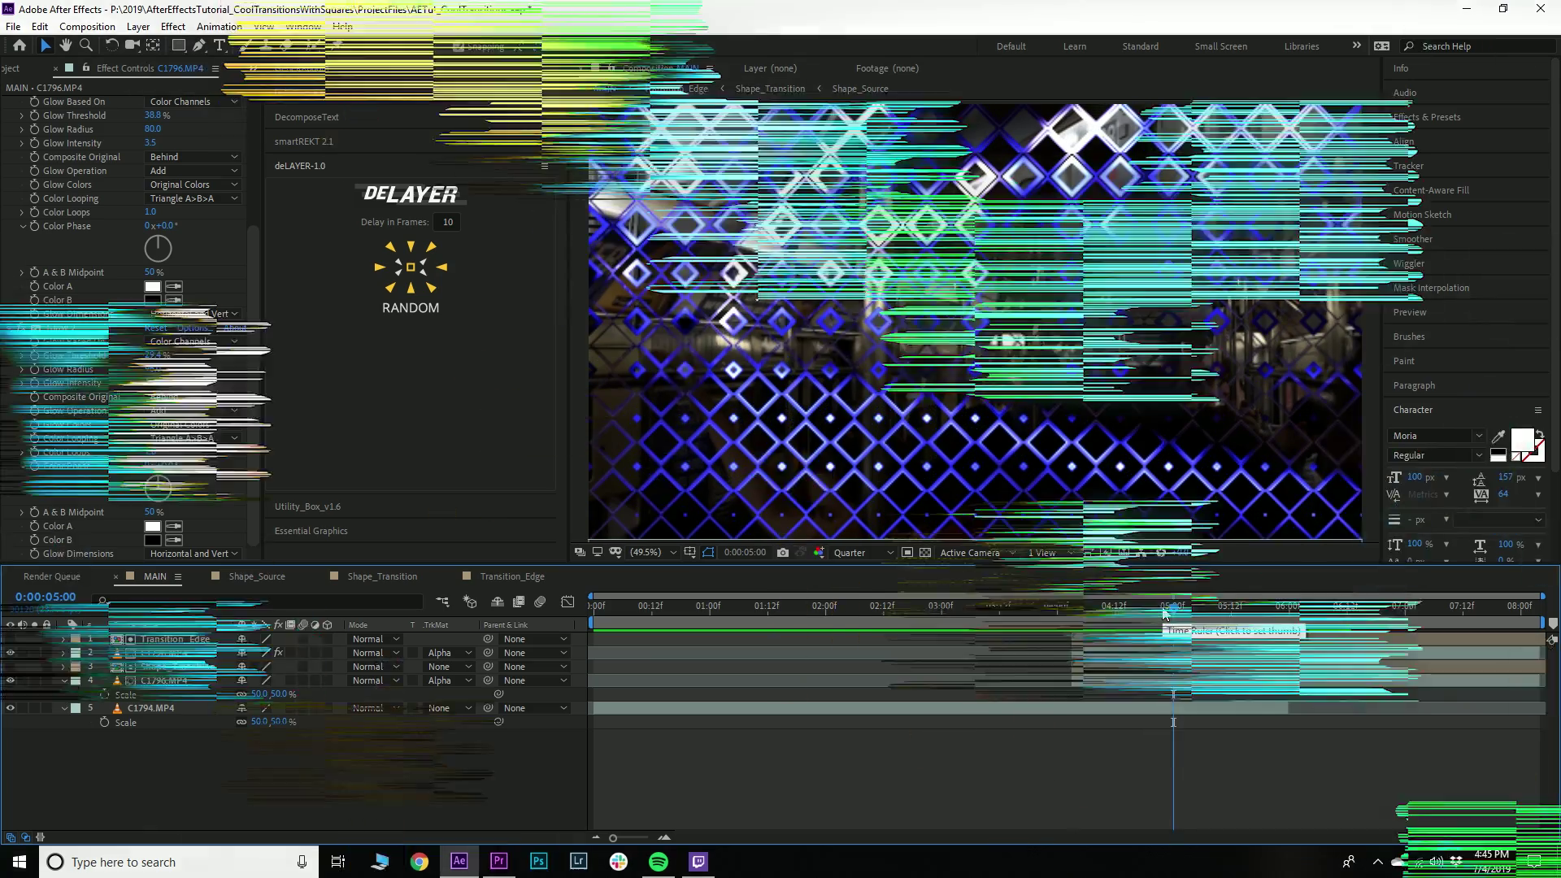